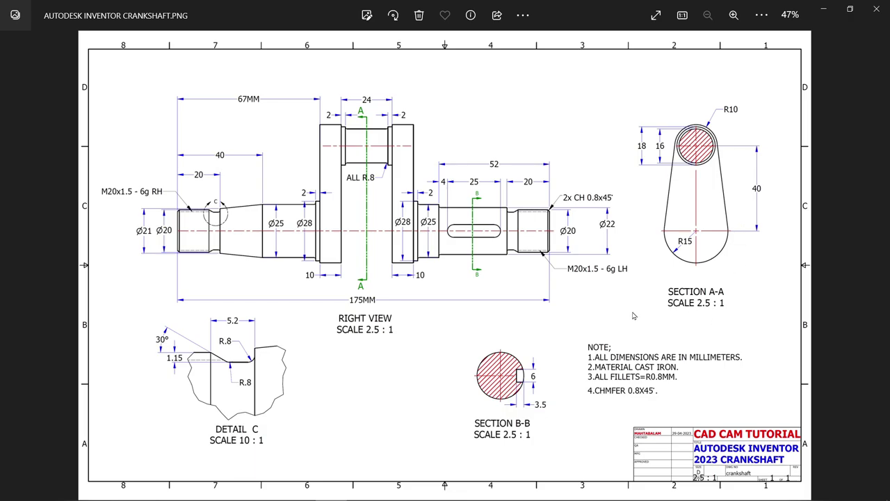
# Step: Examine the crankshaft drawing's views, diameters, lengths, section details and notes on material, fillets and chamfers
pyautogui.scroll(5, 621, 382)
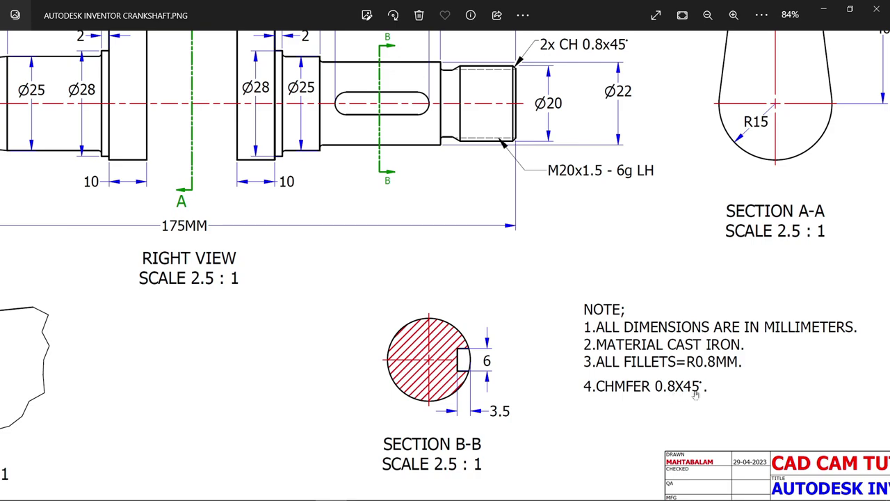
pyautogui.scroll(-5, 657, 311)
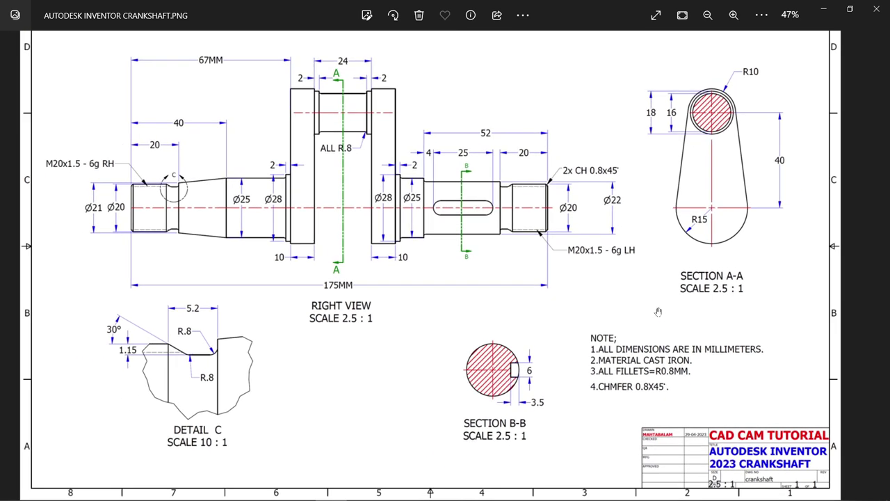
pyautogui.scroll(3, 390, 229)
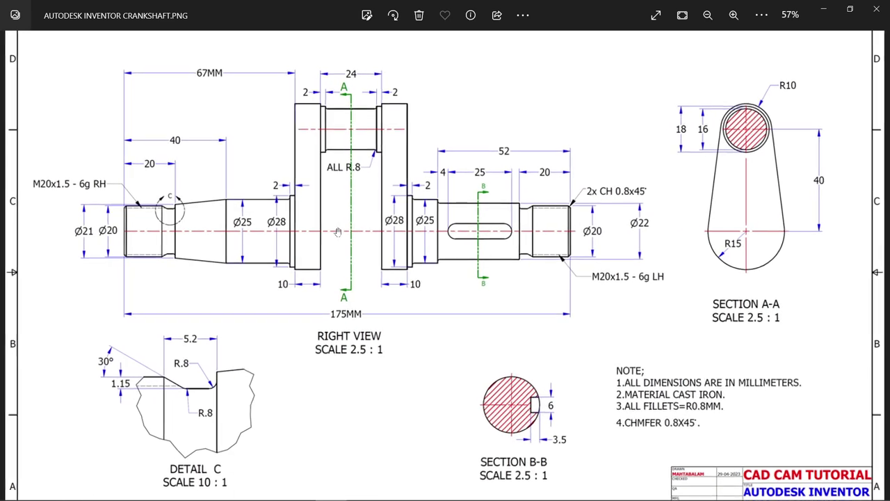
pyautogui.moveTo(352, 142); pyautogui.dragTo(420, 176)
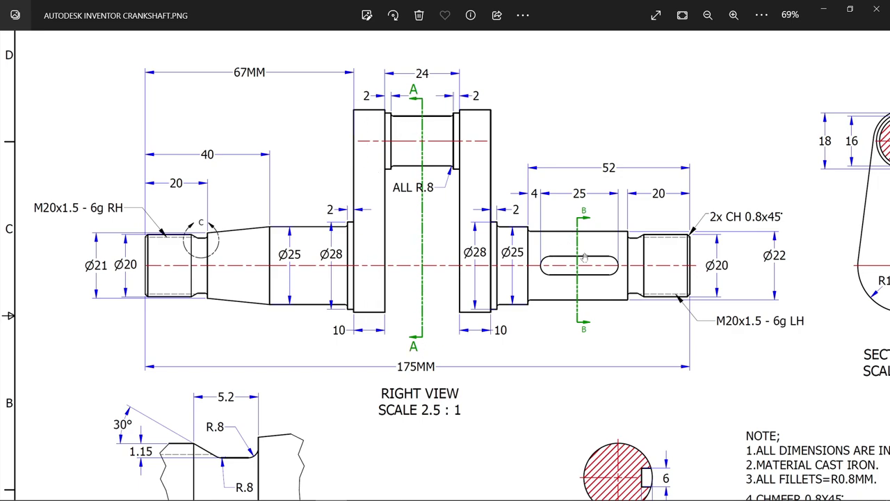
pyautogui.moveTo(584, 211); pyautogui.dragTo(402, 184)
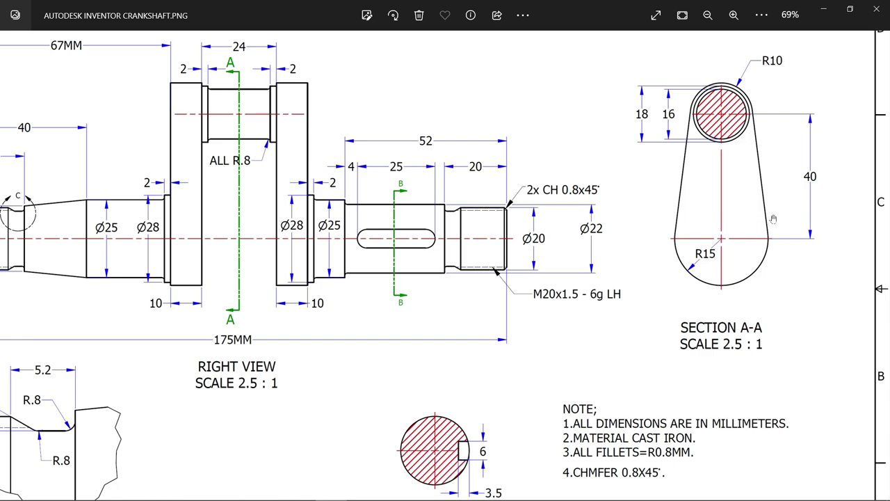
pyautogui.hscroll(-5, 692, 132)
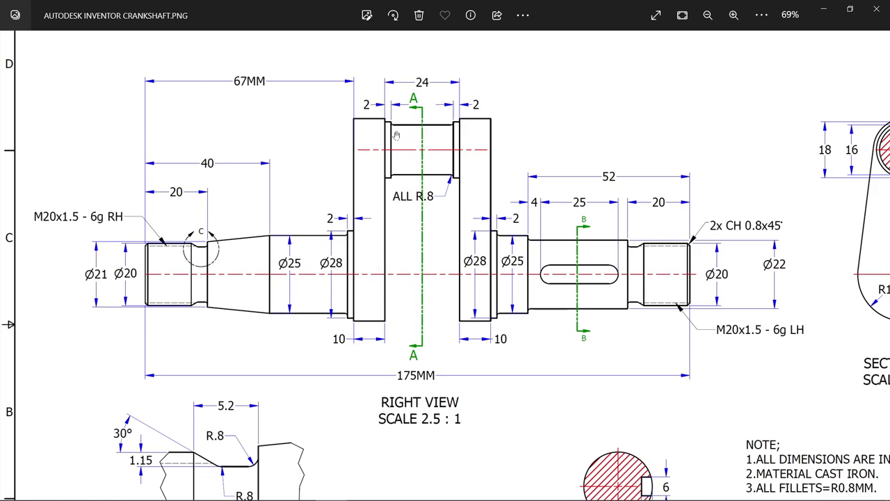
pyautogui.moveTo(458, 153); pyautogui.dragTo(335, 157)
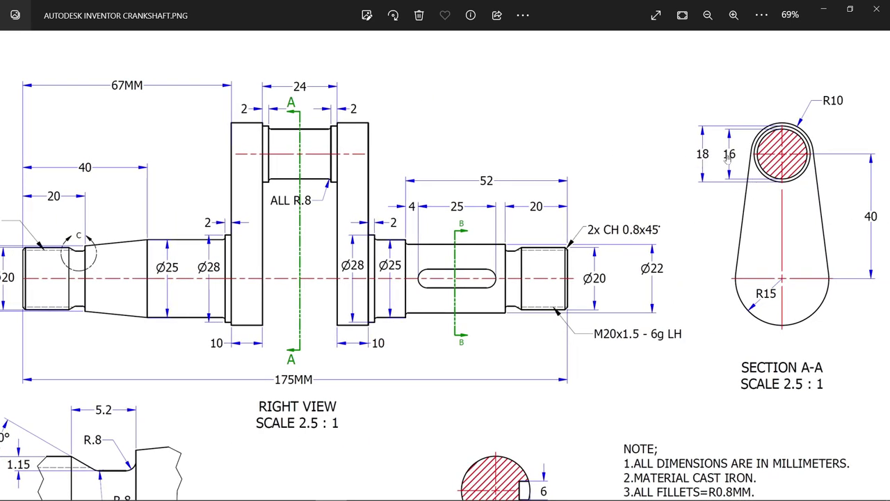
pyautogui.scroll(2, 410, 165)
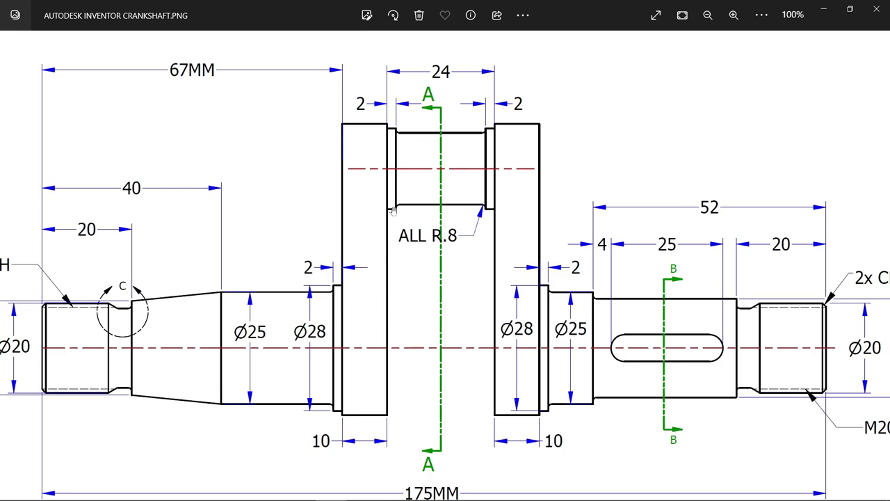
# Step: Switch to Autodesk Inventor and create a new part from the metric Standard (mm).ipt template
pyautogui.click(822, 13)
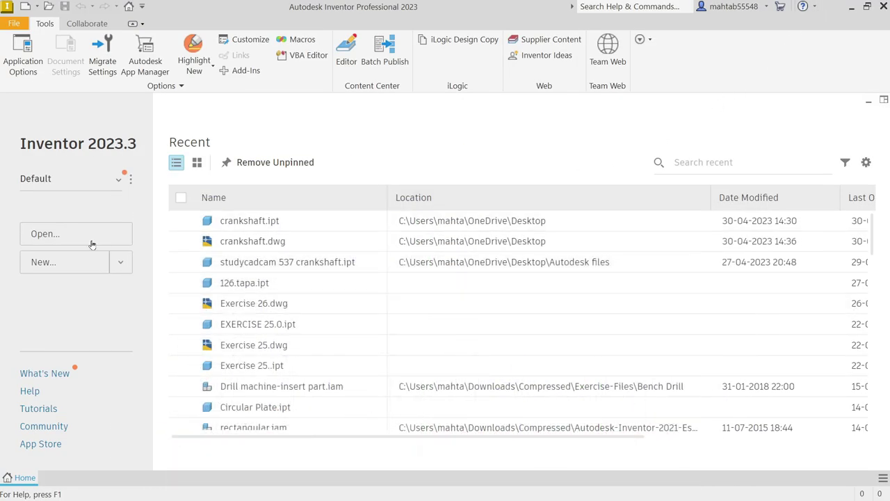
pyautogui.click(46, 264)
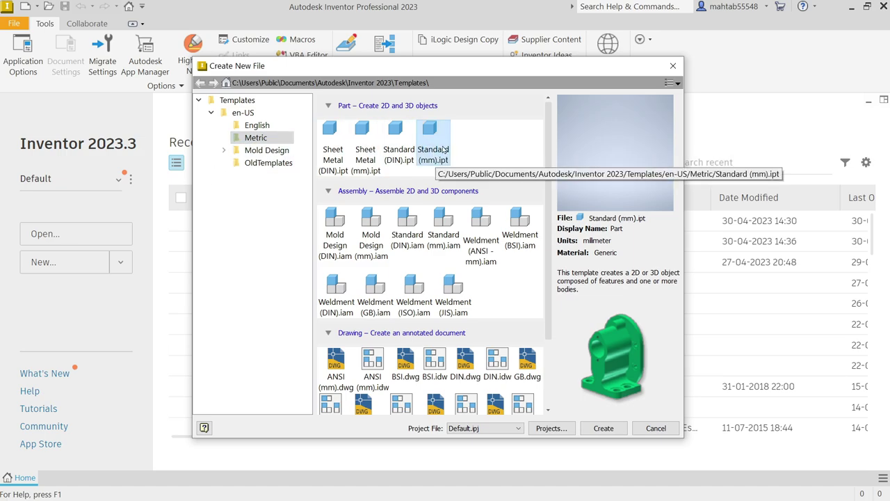
pyautogui.click(602, 429)
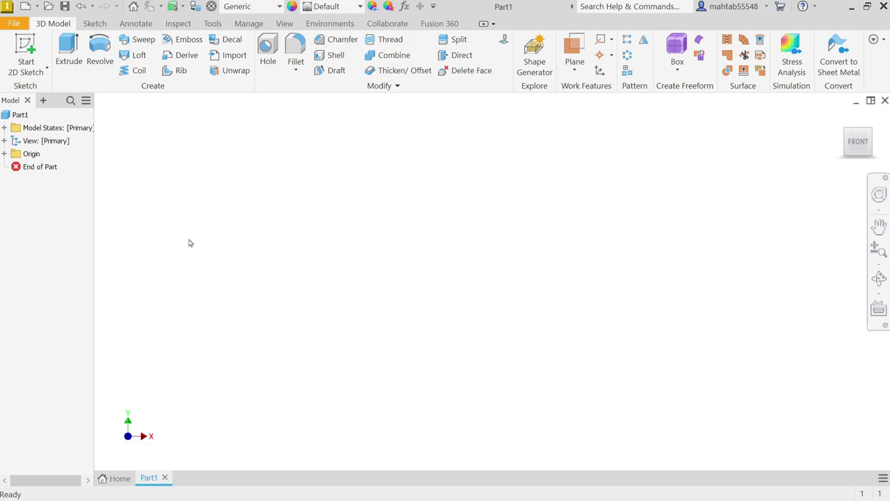
# Step: Start a 2D sketch on the front XY plane and draw a 20 mm diameter circle centred on the origin
pyautogui.click(26, 50)
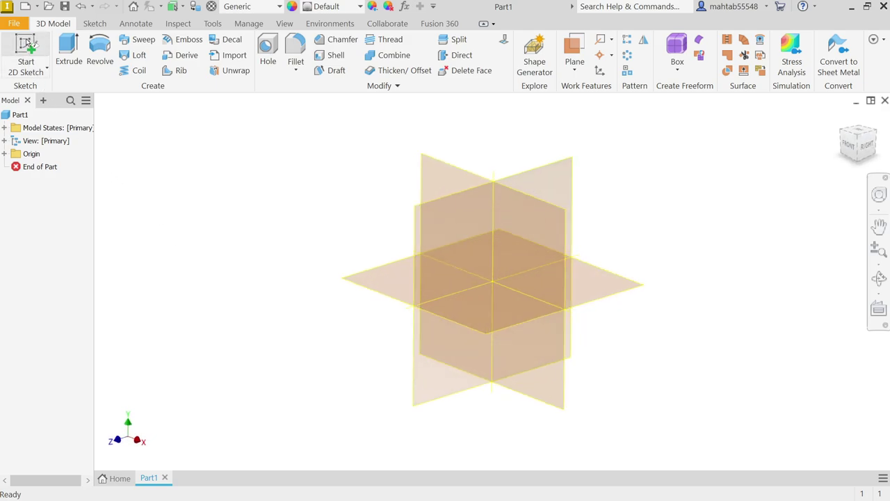
pyautogui.click(438, 164)
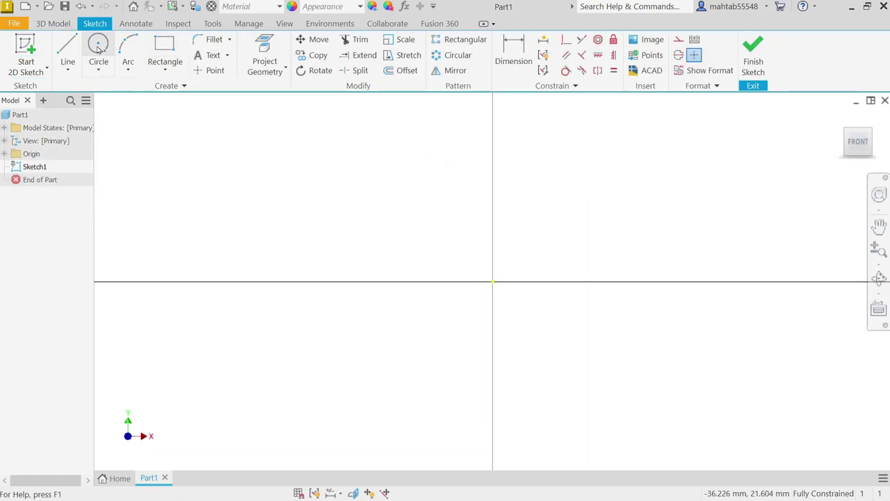
pyautogui.click(103, 50)
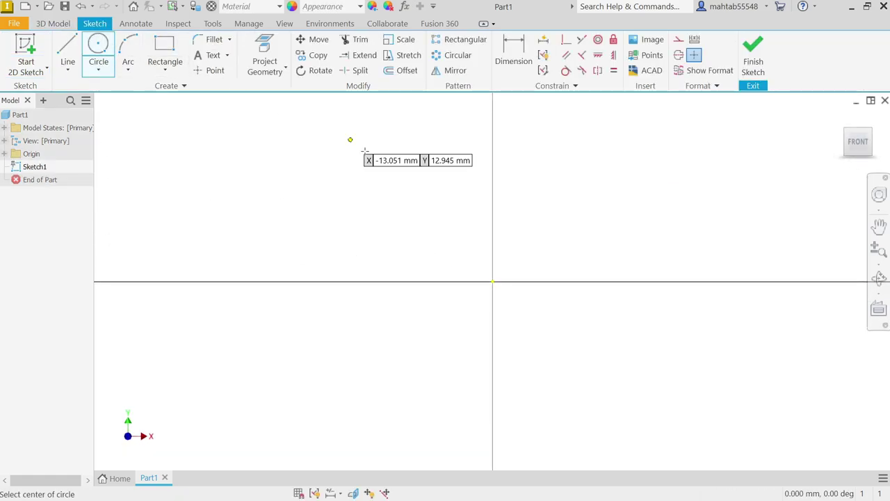
pyautogui.click(493, 282)
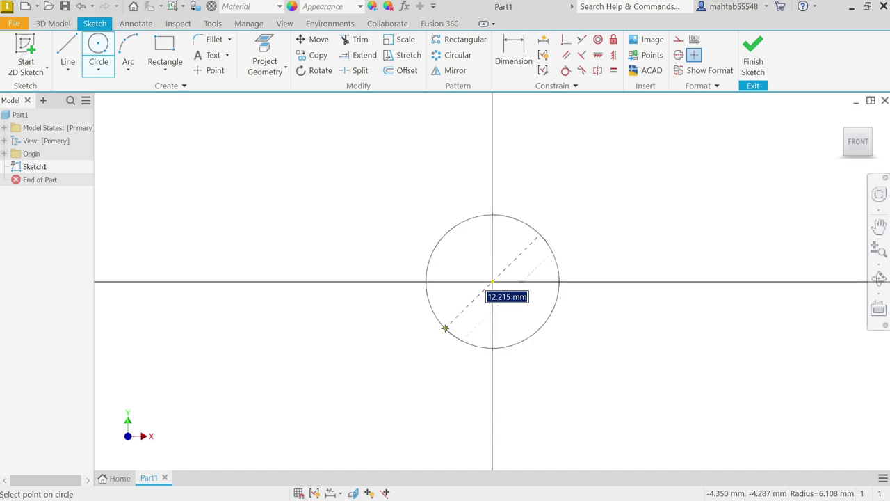
pyautogui.write('20')
pyautogui.press('Return')
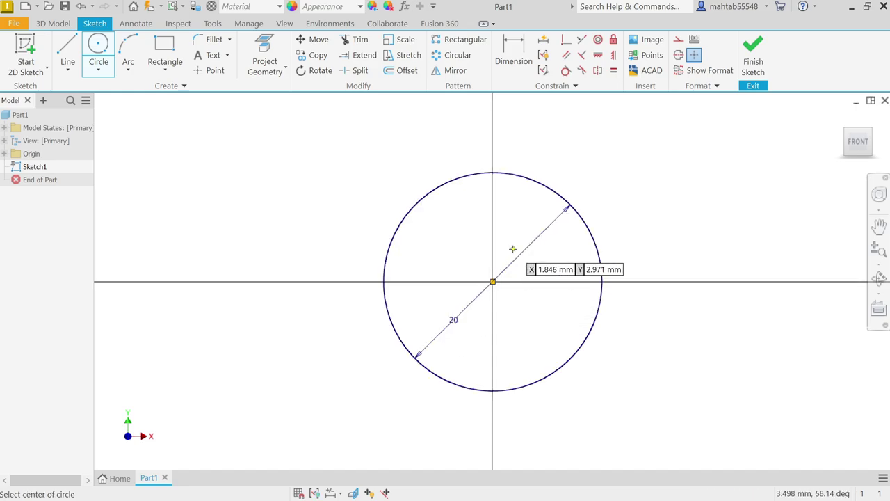
# Step: Draw a 30 mm diameter circle below the origin circle, slightly offset from the vertical axis
pyautogui.scroll(-3, 513, 252)
pyautogui.scroll(2, 504, 354)
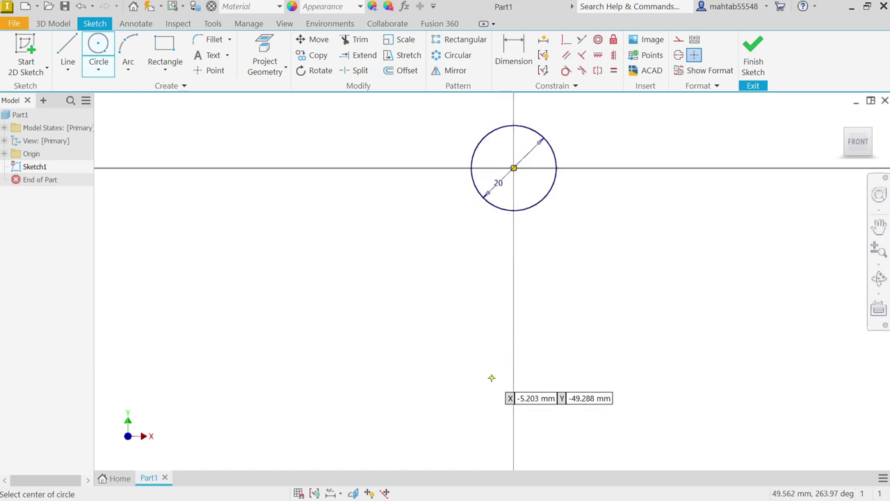
pyautogui.click(491, 378)
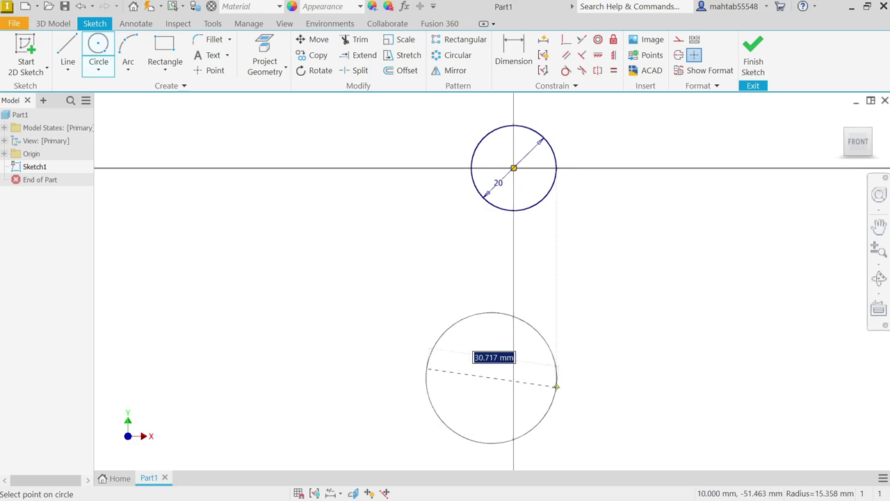
pyautogui.write('30')
pyautogui.press('Return')
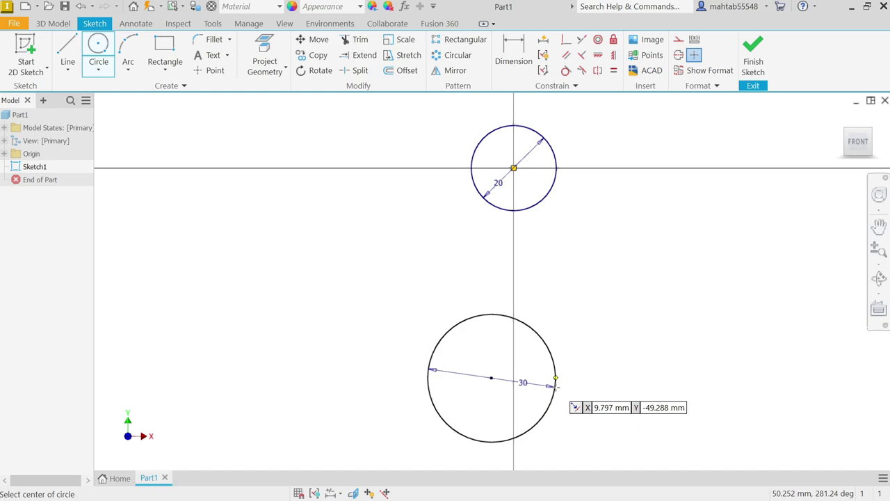
pyautogui.rightClick(616, 266)
pyautogui.click(656, 267)
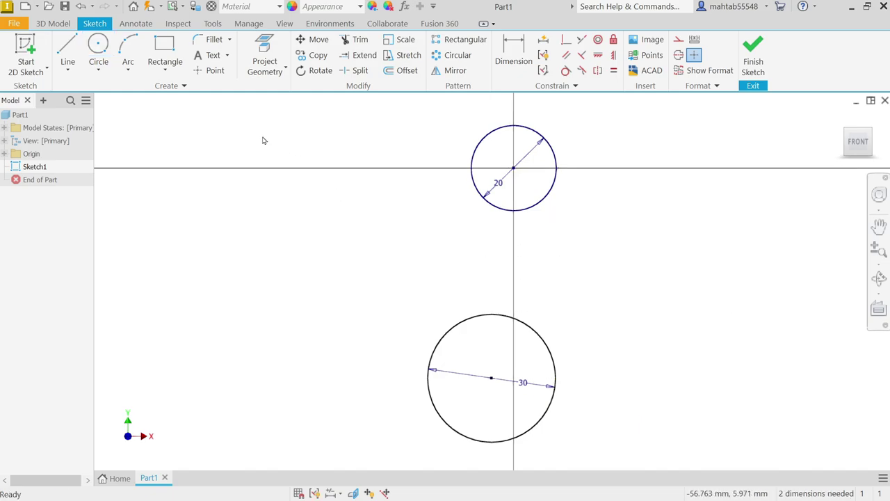
# Step: Draw two lines joining the upper and lower circles, one along the left side and one along the right
pyautogui.click(67, 52)
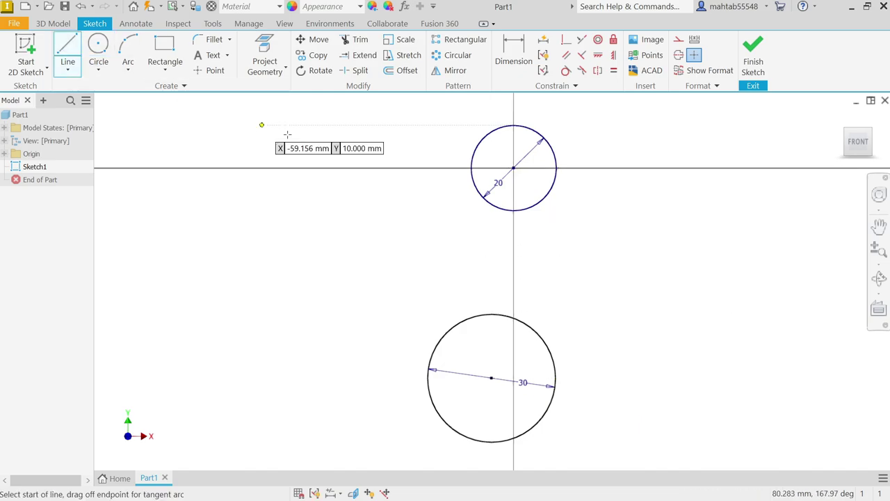
pyautogui.click(472, 167)
pyautogui.click(432, 355)
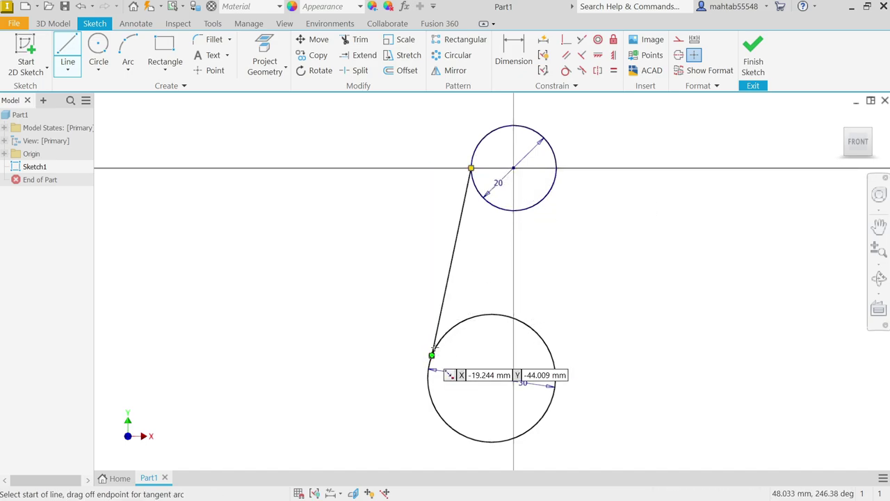
pyautogui.click(553, 185)
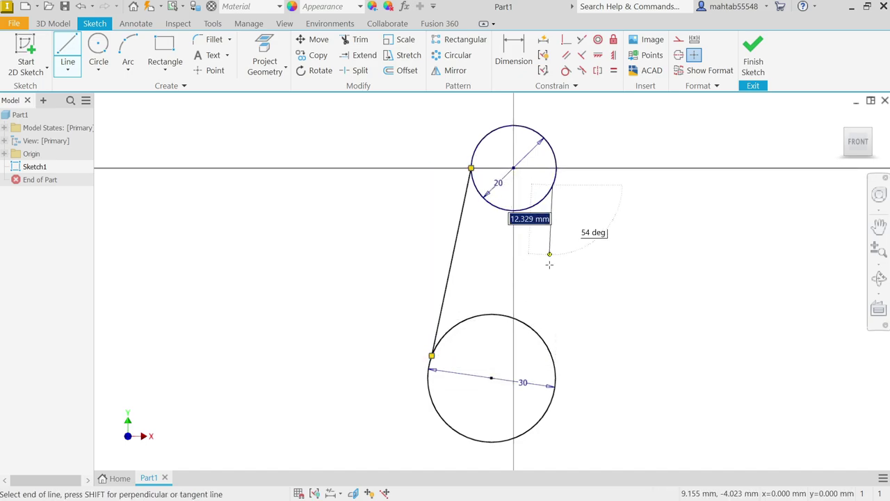
pyautogui.click(551, 357)
pyautogui.rightClick(609, 255)
pyautogui.click(637, 254)
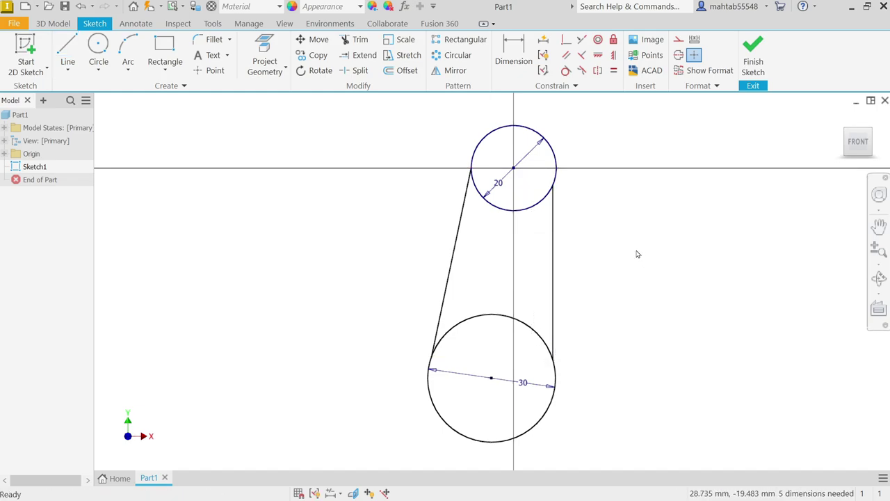
# Step: Align the lower circle's centre directly below the upper circle's centre with a Vertical constraint
pyautogui.click(614, 56)
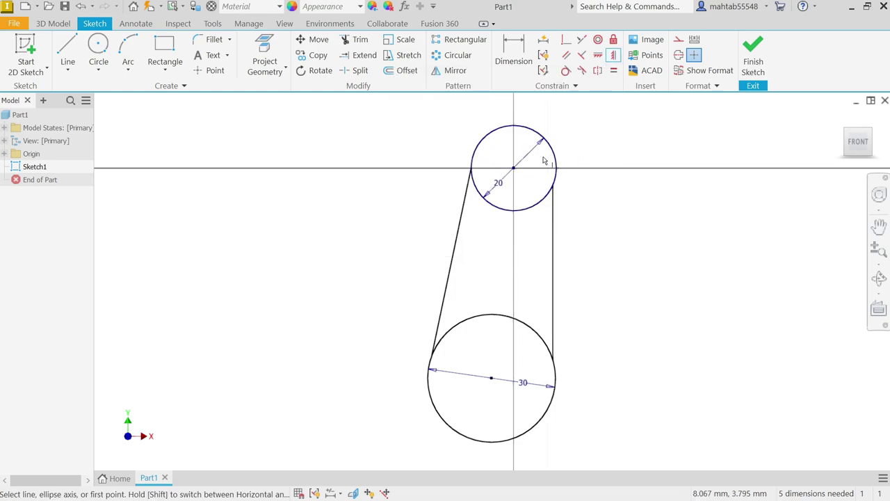
pyautogui.click(514, 170)
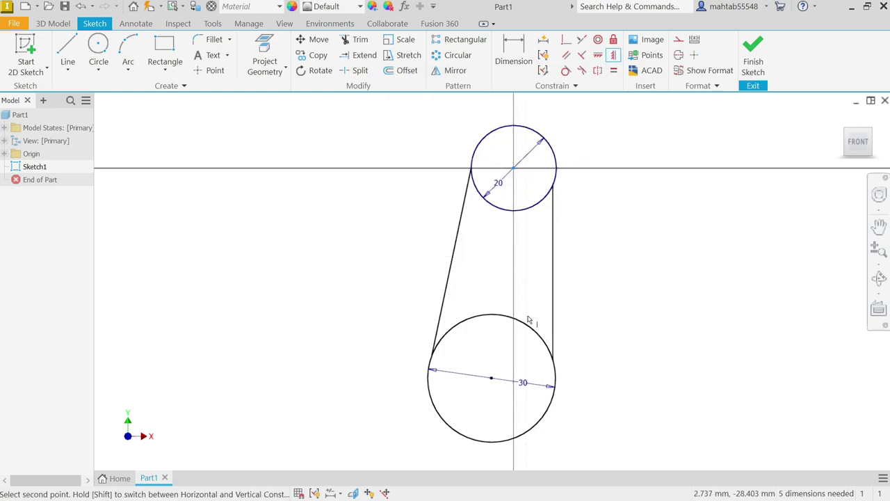
pyautogui.click(492, 380)
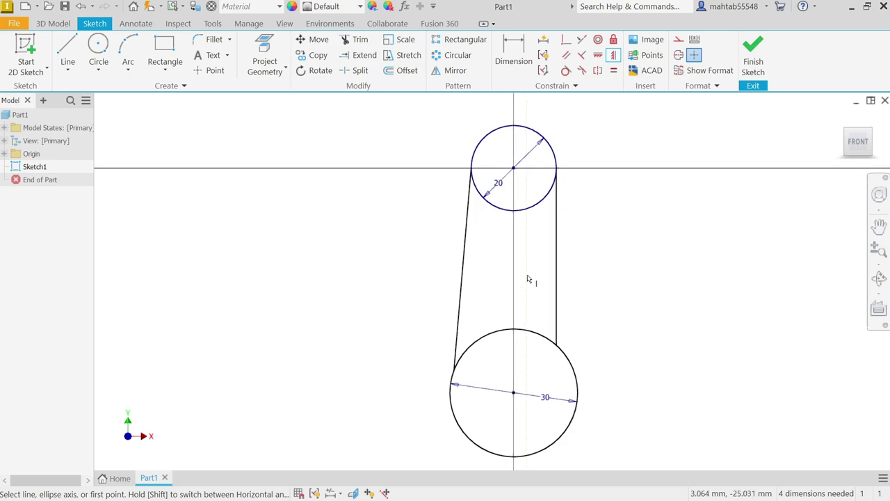
pyautogui.rightClick(610, 209)
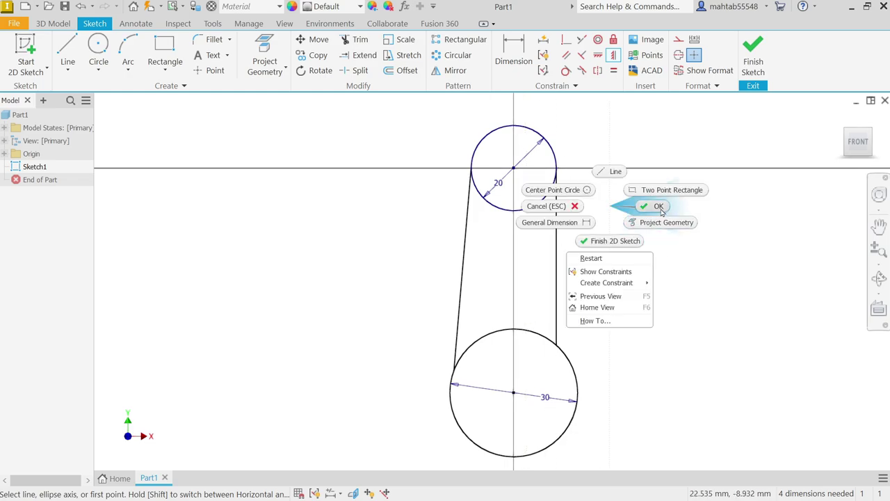
pyautogui.click(659, 206)
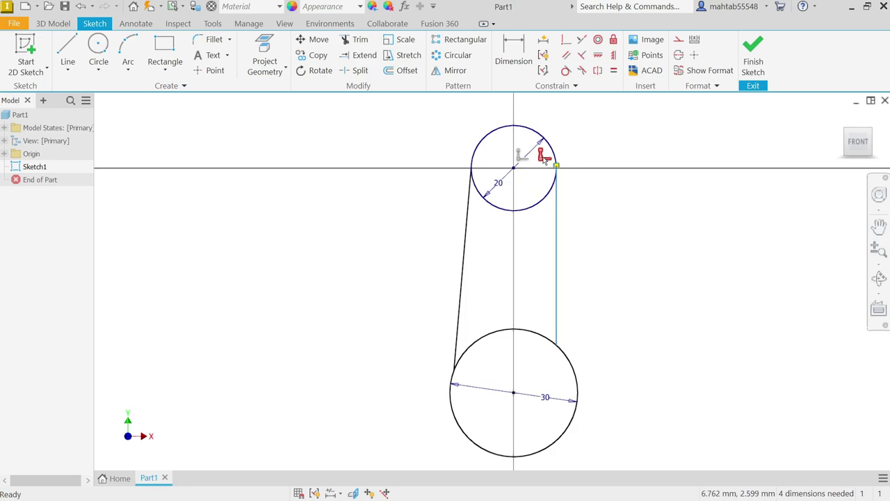
# Step: Delete the right line's coincident constraint at the upper circle and its vertical constraint, moving the line slightly outward
pyautogui.click(542, 157)
pyautogui.press('Delete')
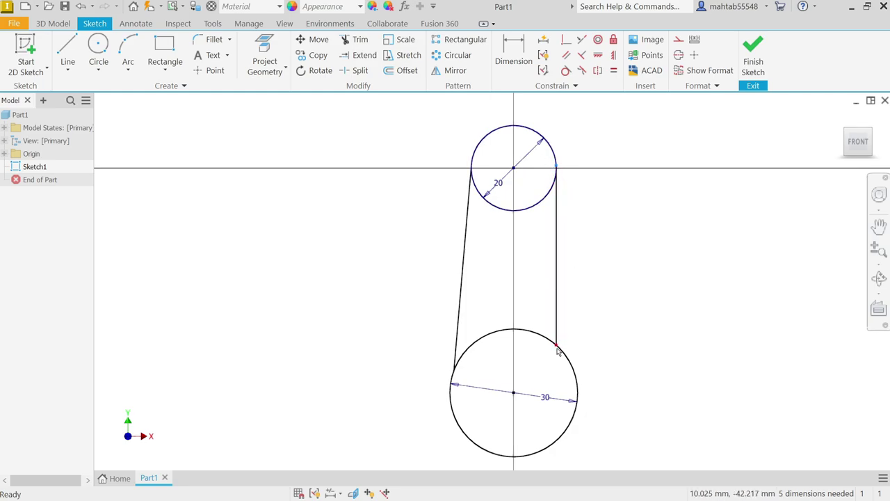
pyautogui.moveTo(557, 344); pyautogui.dragTo(573, 349)
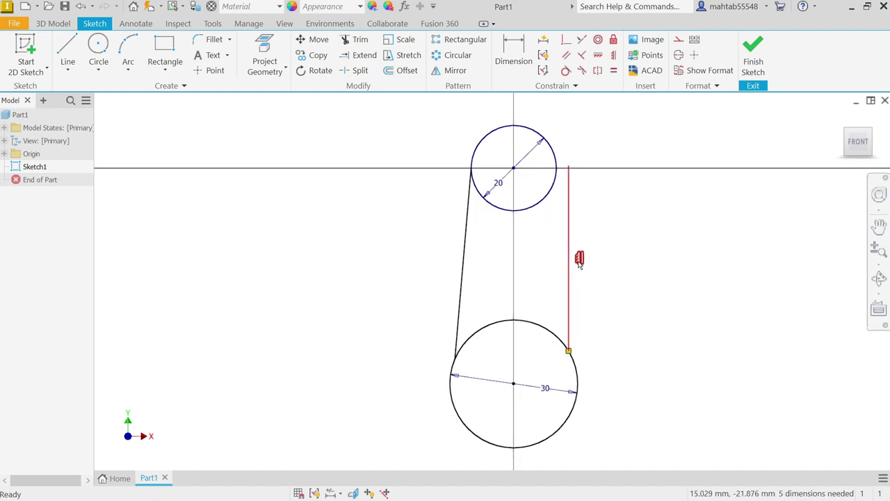
pyautogui.click(580, 260)
pyautogui.press('Delete')
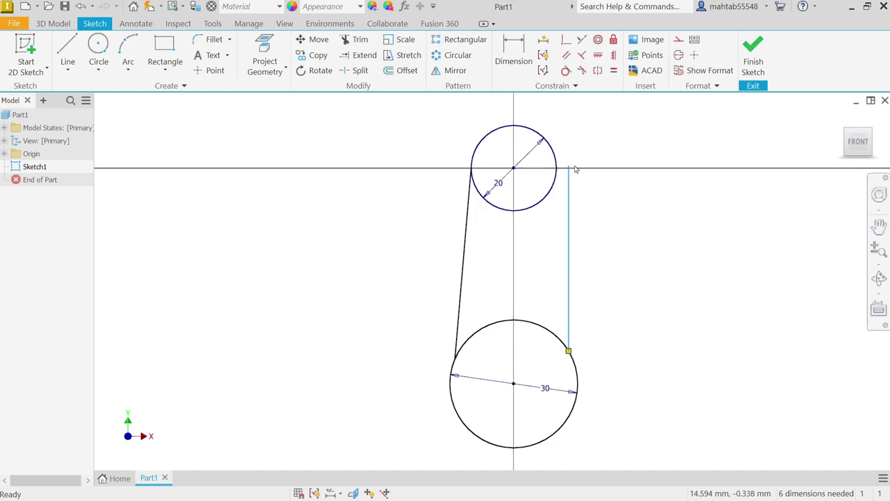
# Step: Attach the right line's upper endpoint to the 20 mm circle with a Coincident constraint
pyautogui.click(568, 40)
pyautogui.click(569, 177)
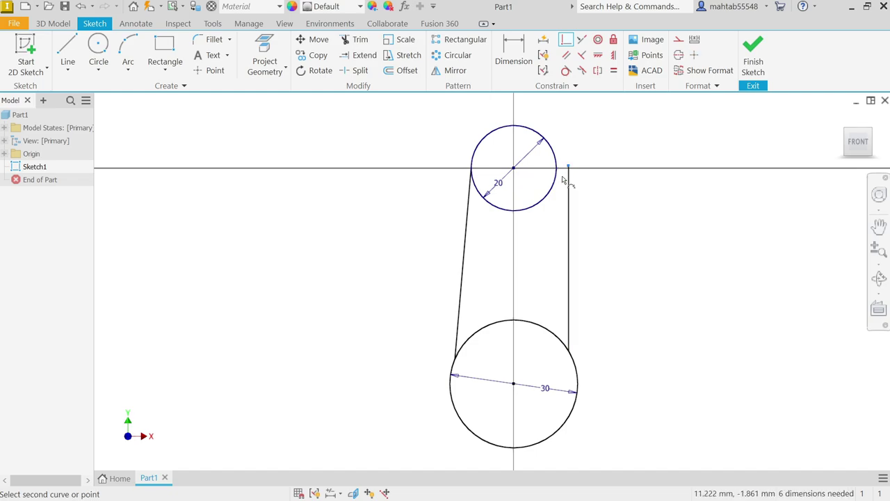
pyautogui.click(557, 178)
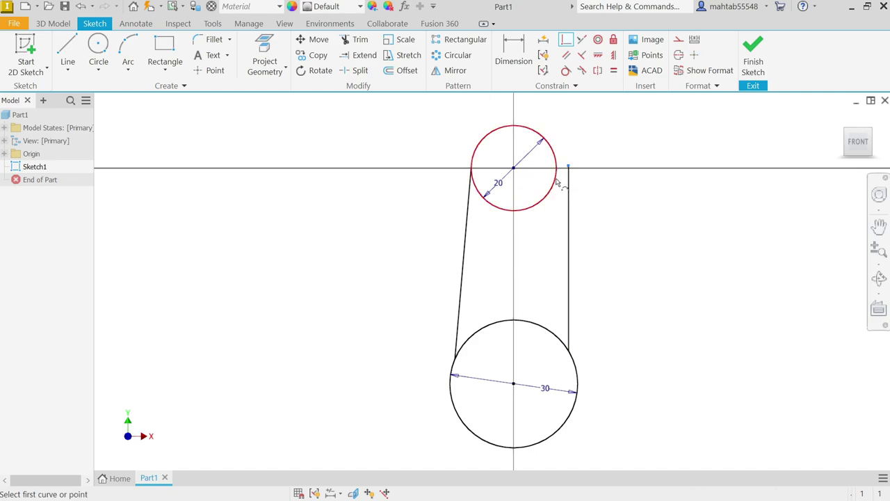
# Step: Make the right line tangent to both the 20 mm and the 30 mm circles
pyautogui.click(565, 72)
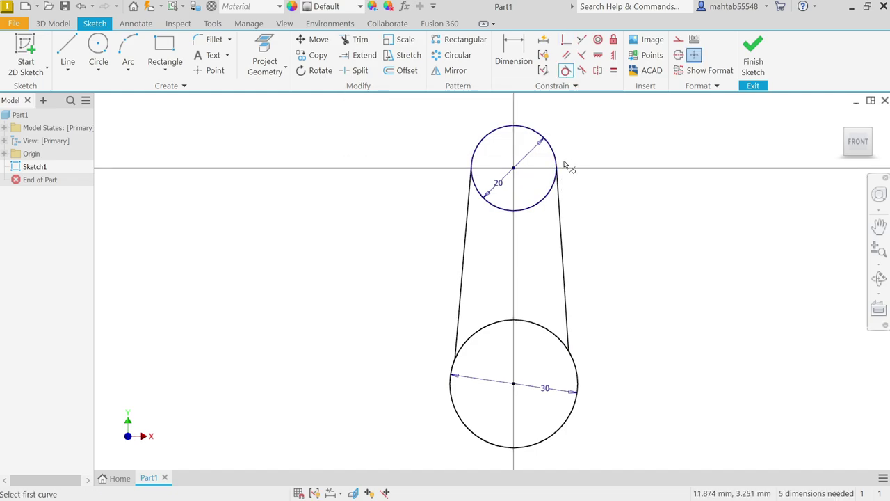
pyautogui.click(562, 196)
pyautogui.click(559, 157)
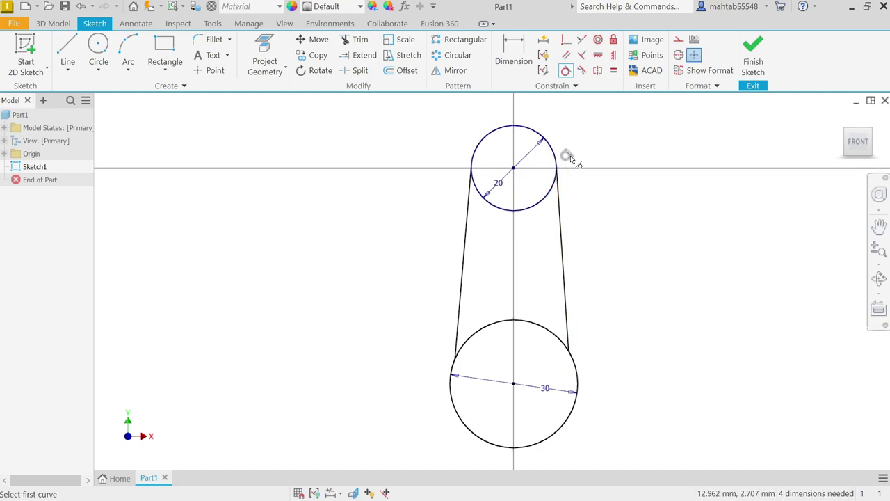
pyautogui.click(576, 374)
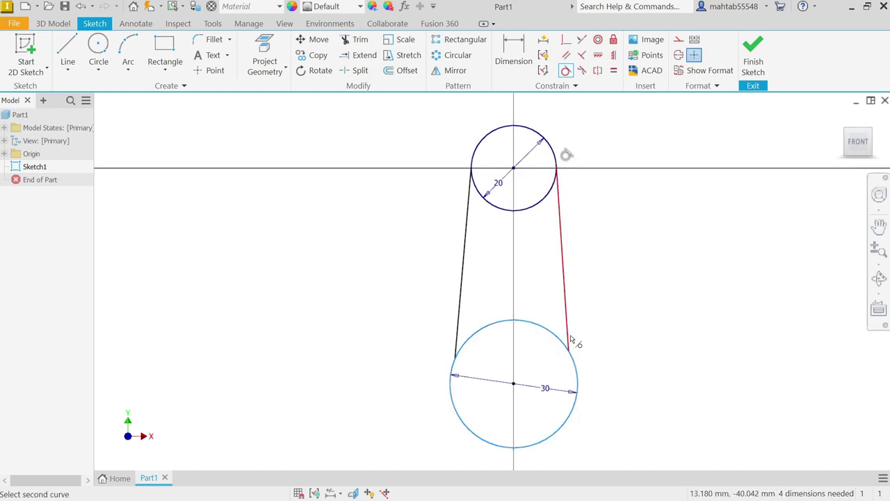
pyautogui.click(569, 338)
# Step: Make the left line tangent to the 30 mm and 20 mm circles, and end the Tangent constraint
pyautogui.click(460, 349)
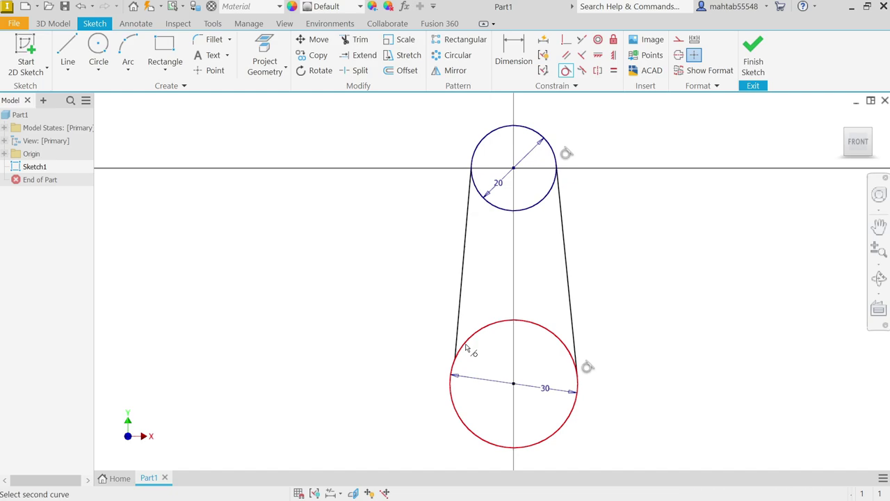
pyautogui.click(456, 342)
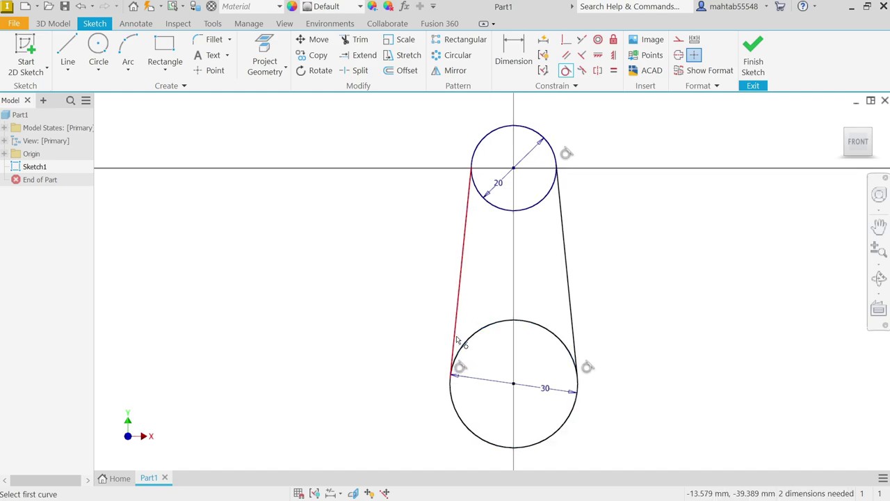
pyautogui.click(477, 192)
pyautogui.click(471, 188)
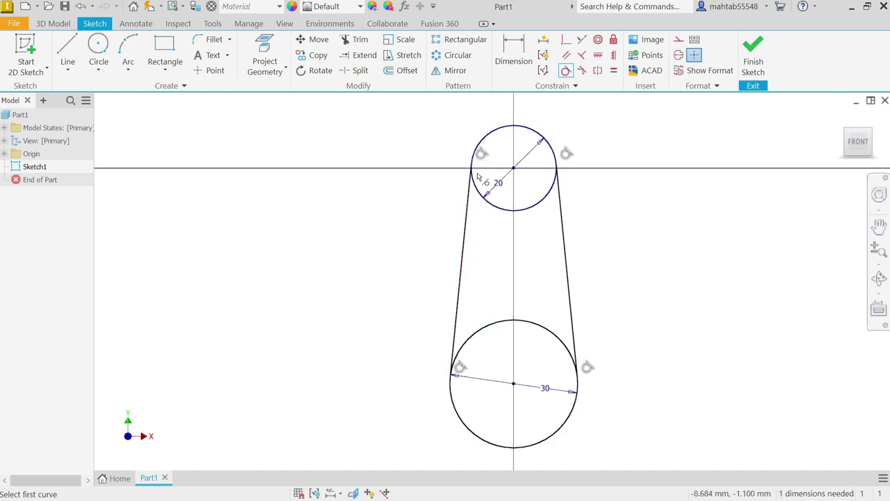
pyautogui.rightClick(640, 193)
pyautogui.click(684, 189)
# Step: Dimension the vertical distance between the two circle centres as 40 mm
pyautogui.click(513, 54)
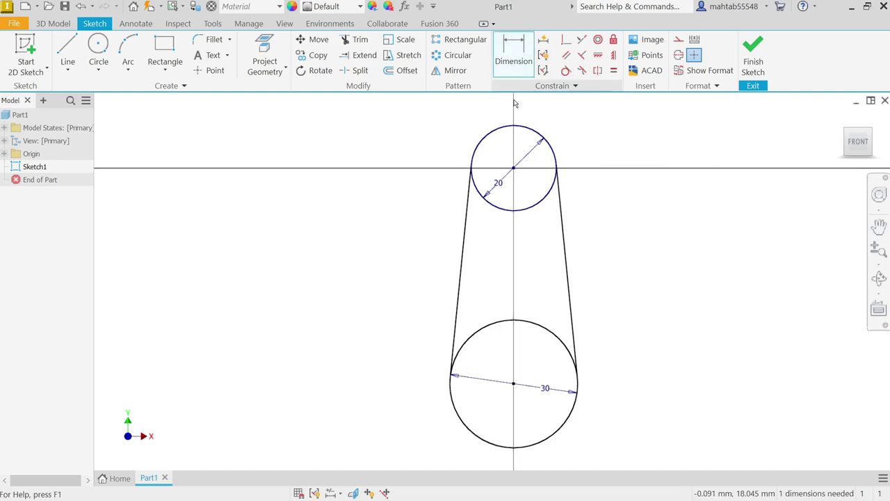
pyautogui.click(513, 168)
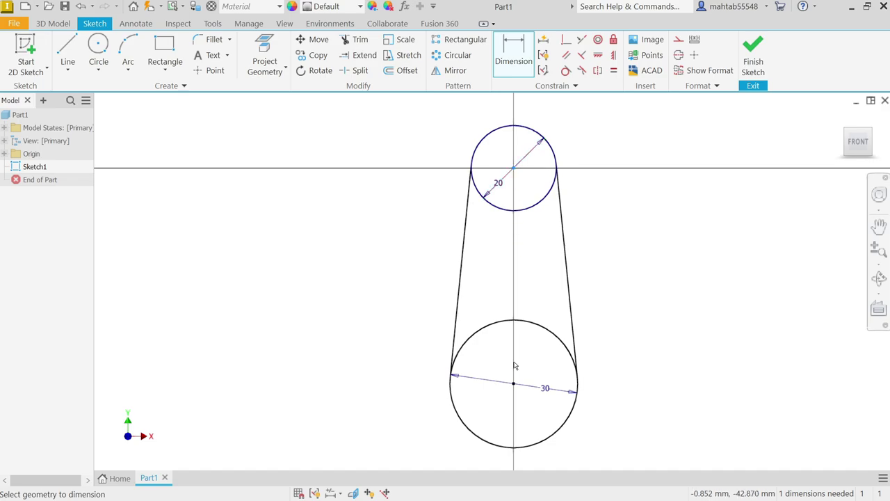
pyautogui.click(513, 383)
pyautogui.click(614, 276)
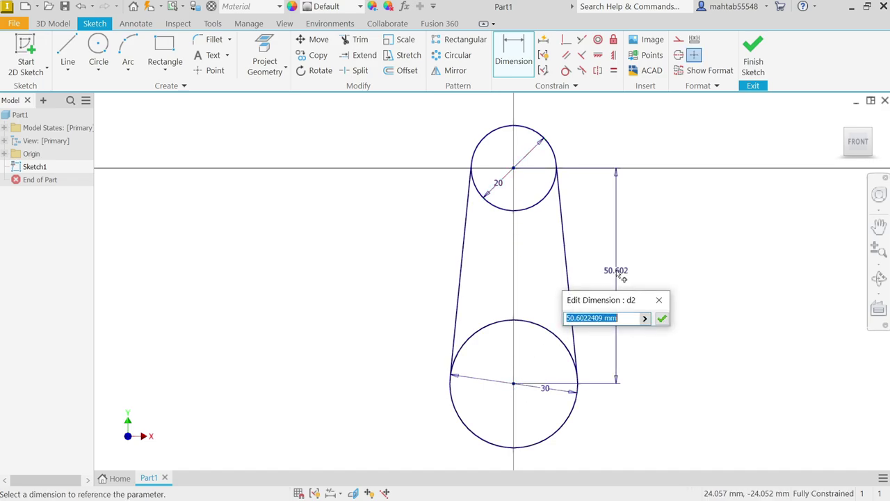
pyautogui.write('40')
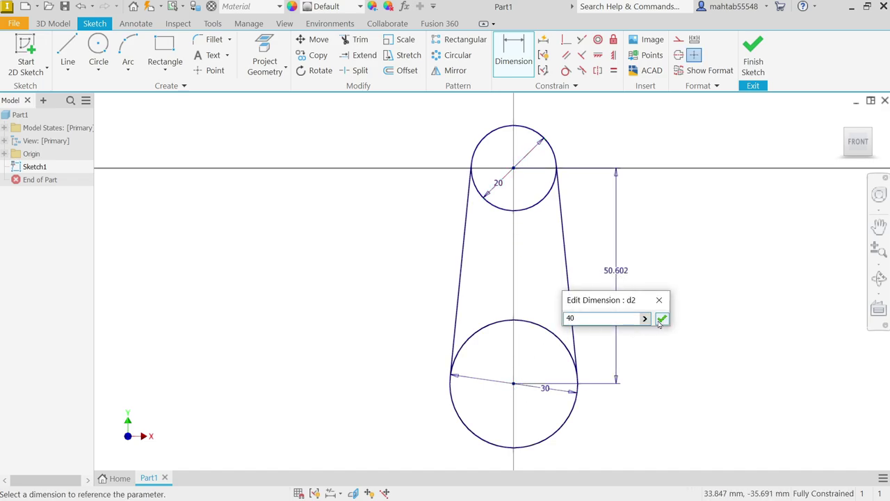
pyautogui.click(661, 319)
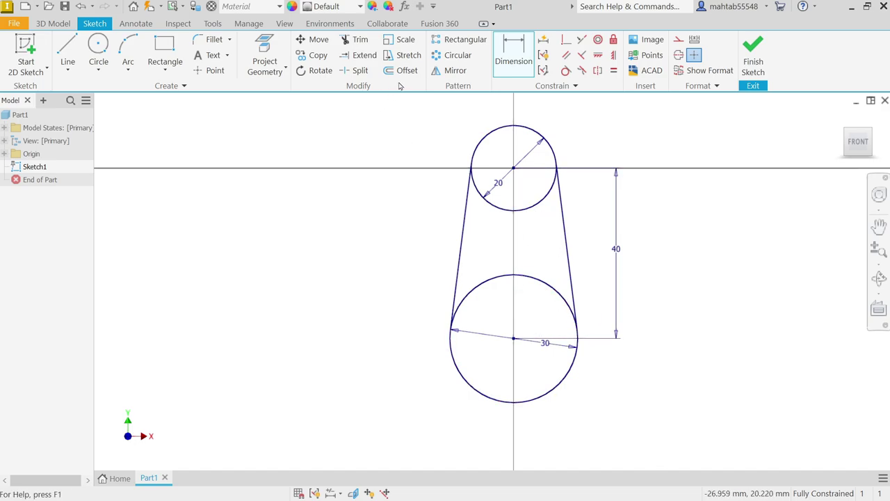
# Step: Trim the inner arcs of both circles to leave one closed web outline, and finish the sketch
pyautogui.click(359, 40)
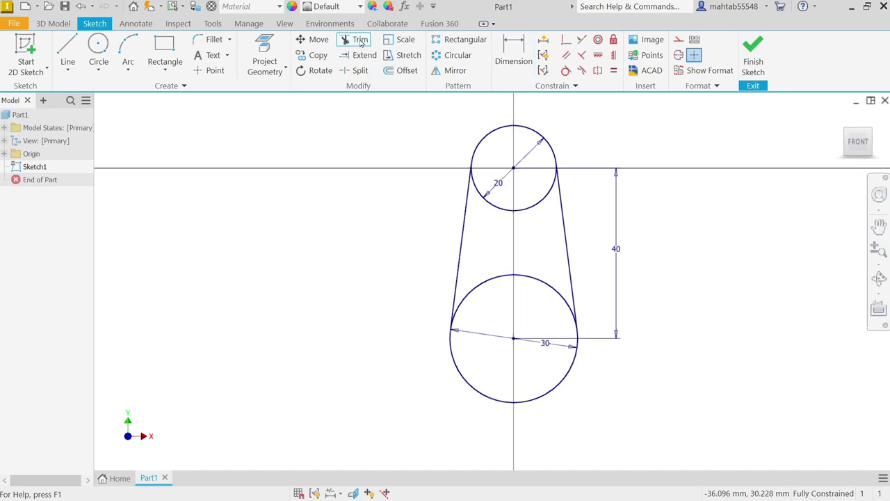
pyautogui.click(502, 214)
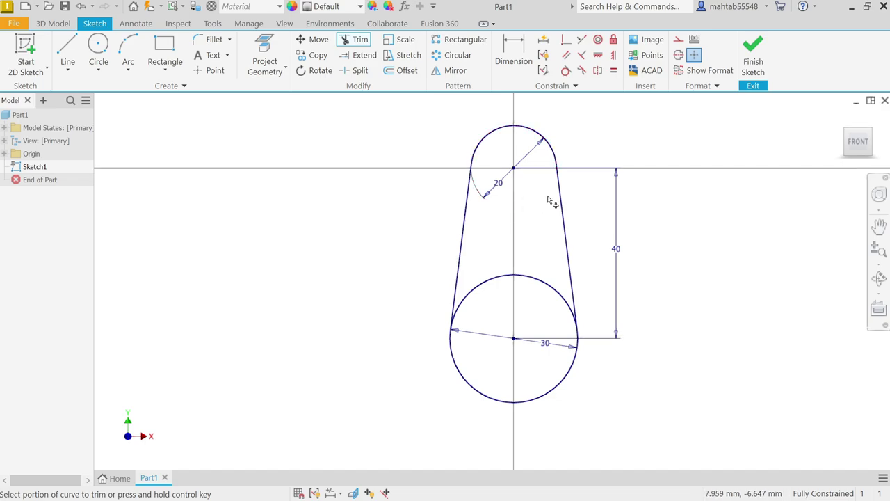
pyautogui.click(502, 283)
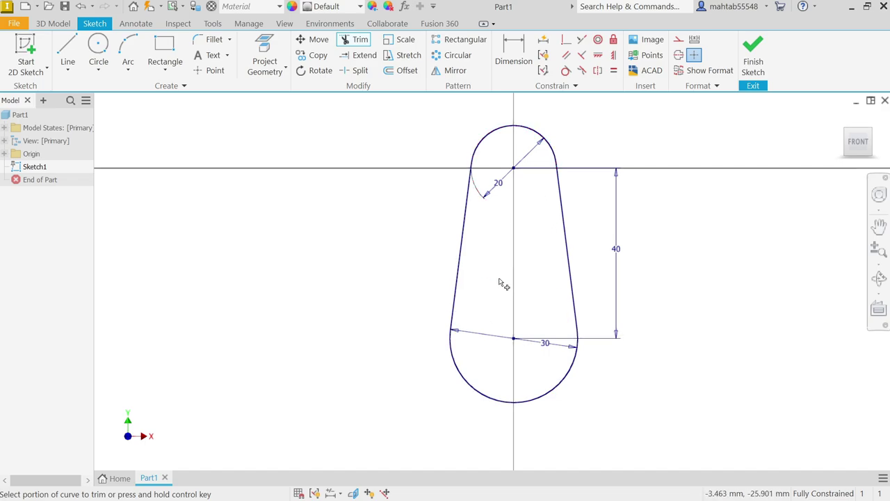
pyautogui.rightClick(666, 202)
pyautogui.click(709, 202)
pyautogui.click(753, 61)
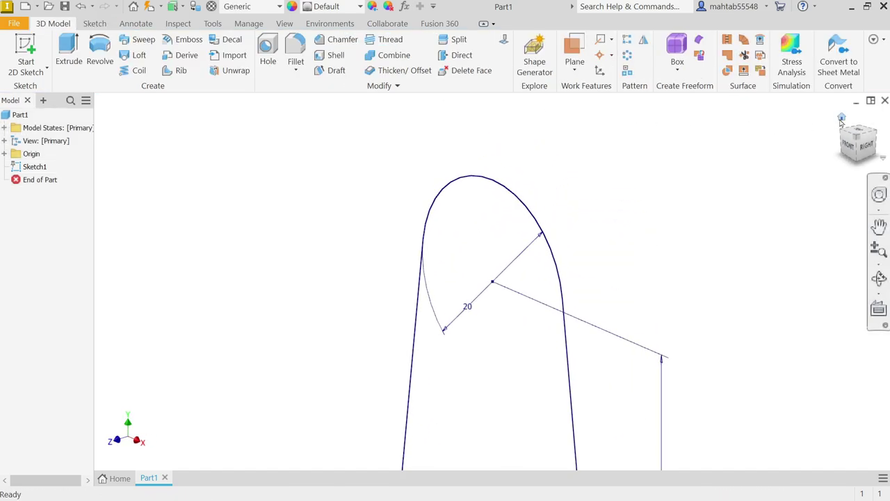
# Step: Extrude the crank web profile 10 mm in the default direction as a new solid
pyautogui.click(841, 119)
pyautogui.click(70, 49)
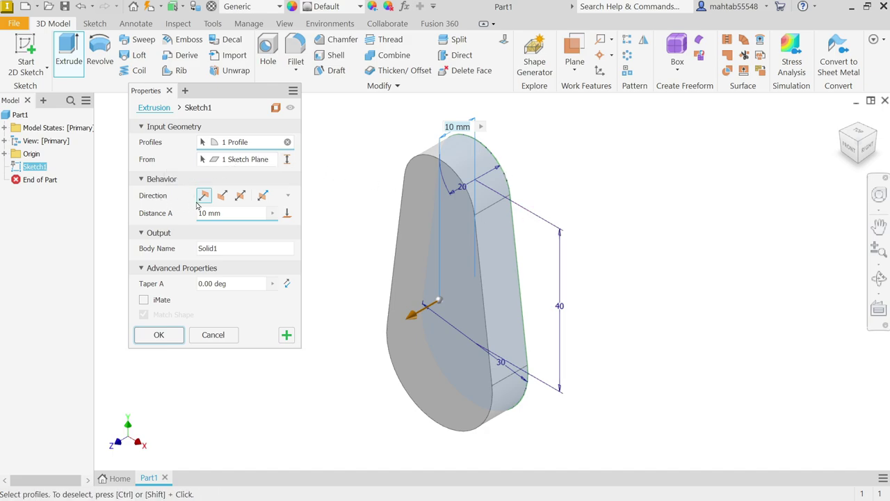
pyautogui.click(222, 195)
pyautogui.click(204, 196)
pyautogui.moveTo(229, 251); pyautogui.dragTo(188, 250)
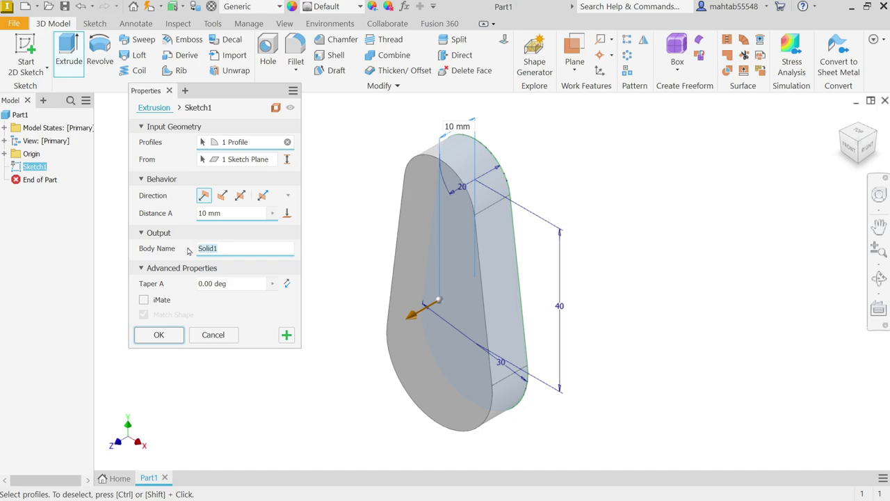
pyautogui.click(159, 335)
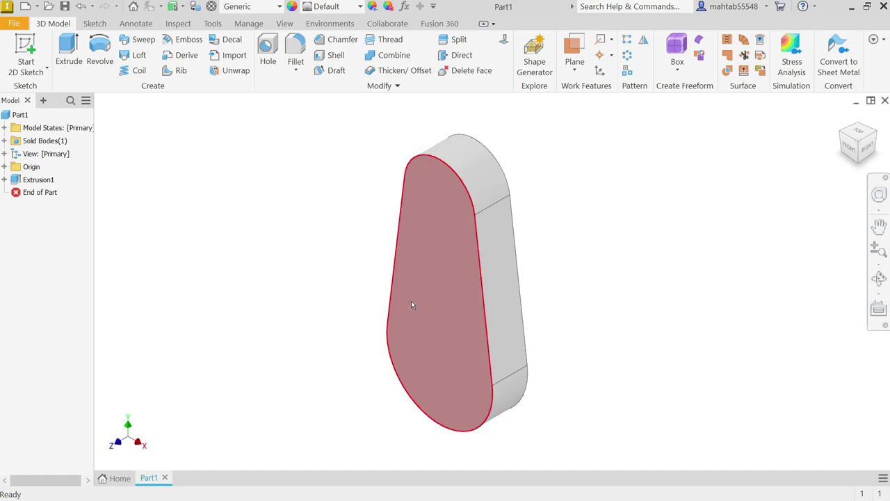
# Step: Assign the Iron, Cast material to the part and change its Iron Gray appearance colour to basic red, RGB 255 0 0
pyautogui.click(252, 7)
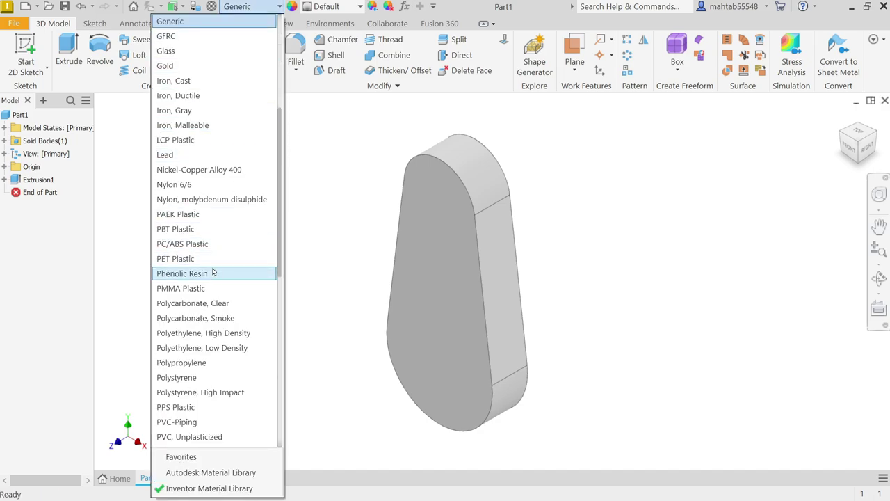
pyautogui.click(183, 82)
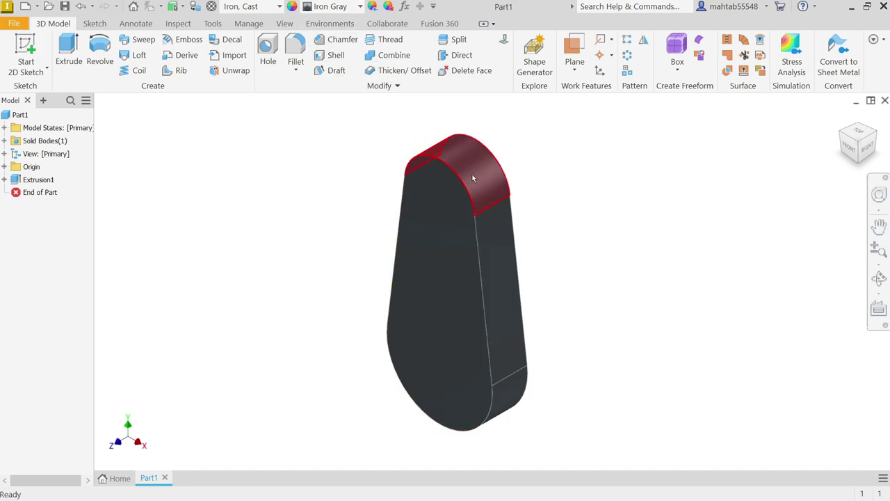
pyautogui.click(293, 9)
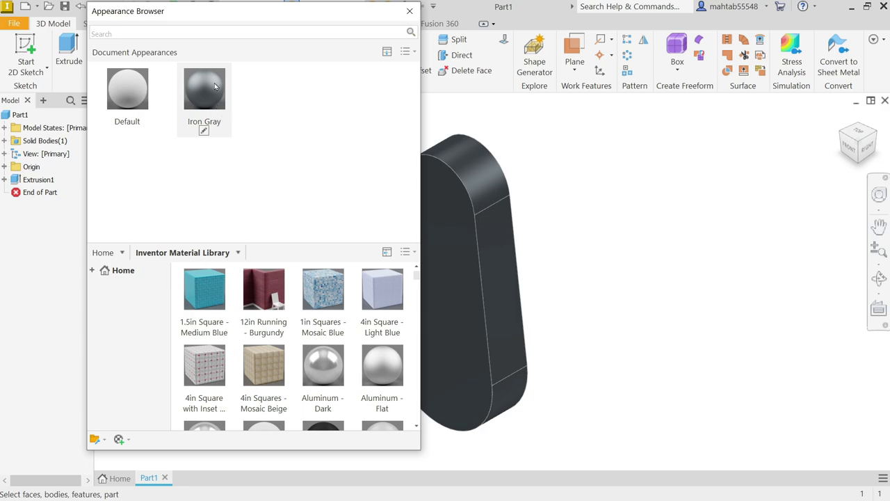
pyautogui.click(204, 132)
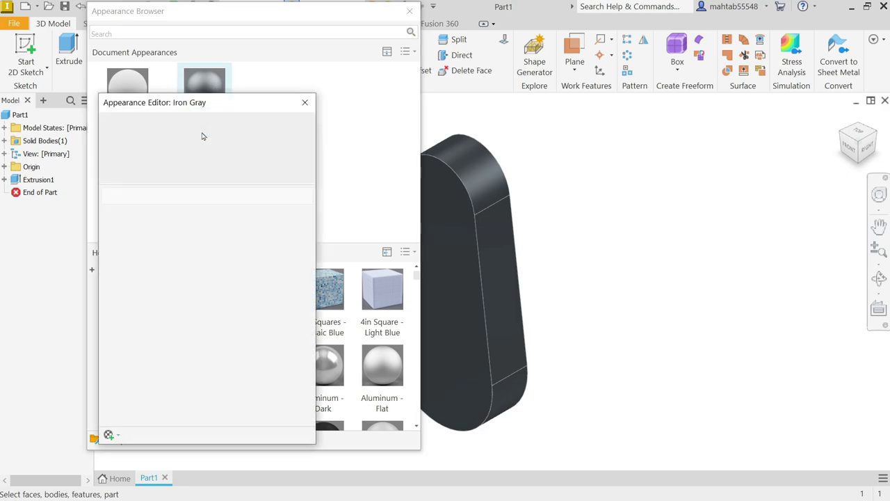
pyautogui.click(237, 259)
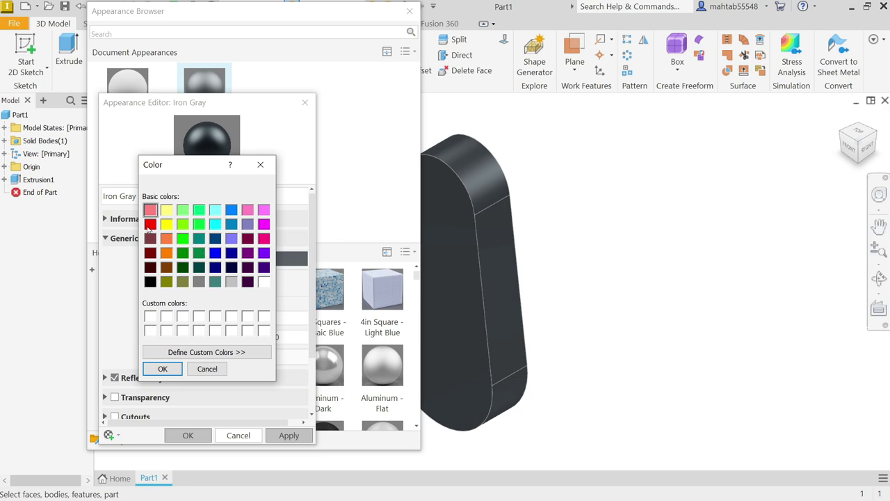
pyautogui.click(149, 224)
pyautogui.click(161, 368)
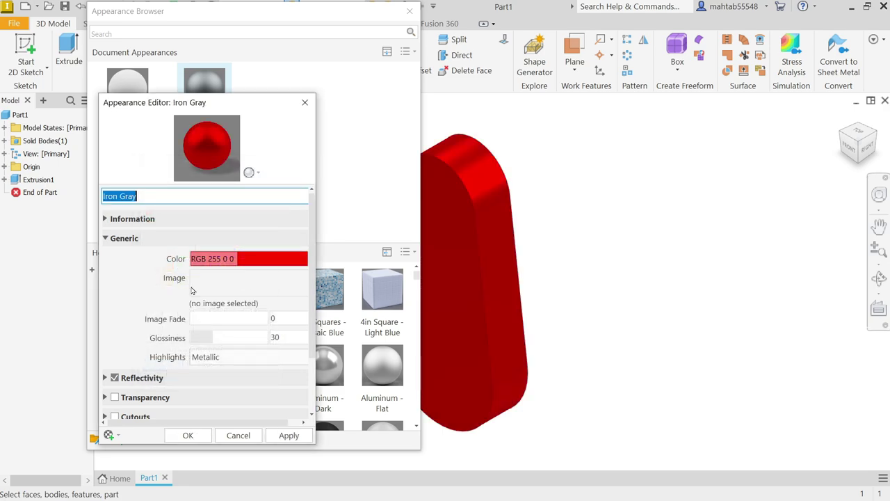
# Step: Refine the Iron Gray appearance colour to RGB 255 43 43, apply it and close the appearance settings
pyautogui.click(227, 258)
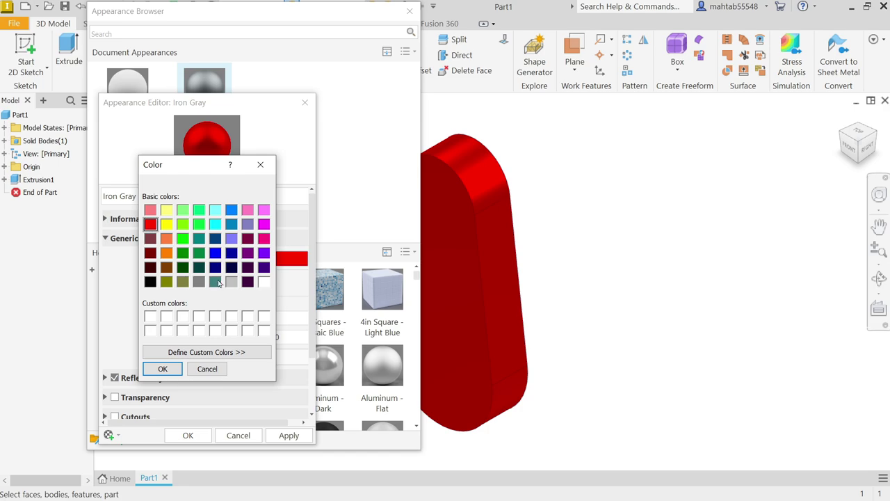
pyautogui.click(204, 351)
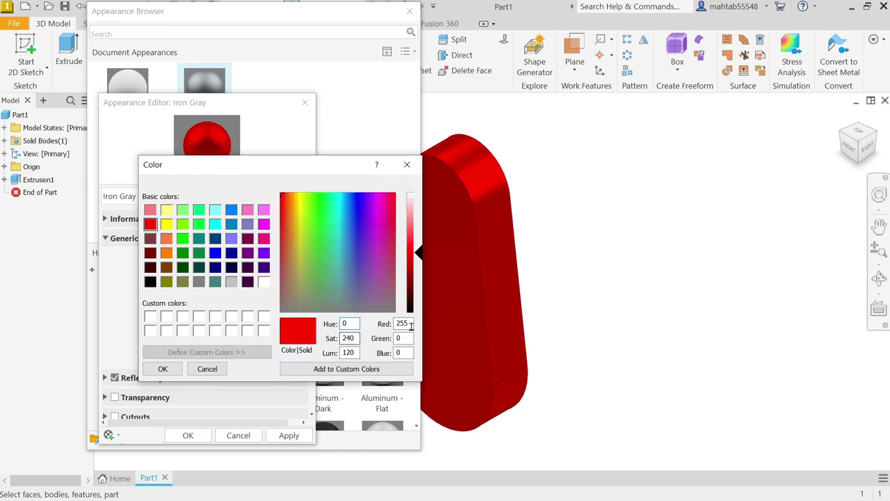
pyautogui.moveTo(404, 338); pyautogui.dragTo(386, 351)
pyautogui.write('43')
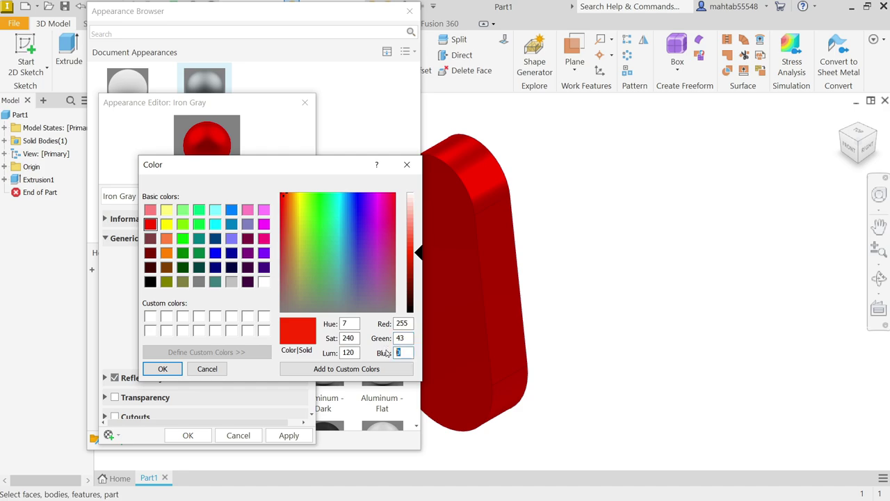
pyautogui.write('43')
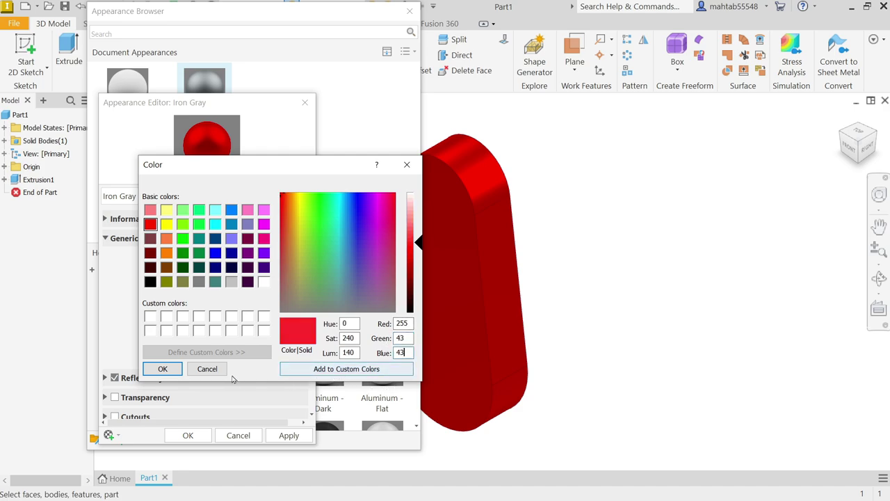
pyautogui.click(162, 368)
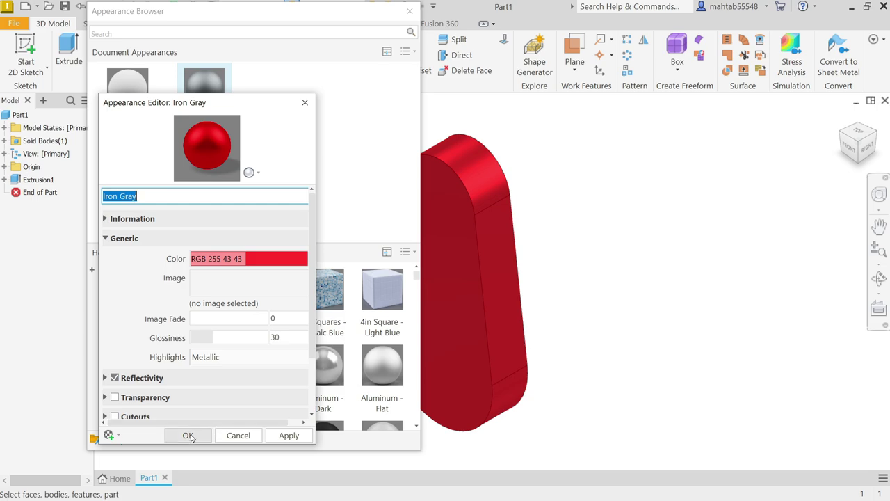
pyautogui.click(288, 434)
pyautogui.click(240, 434)
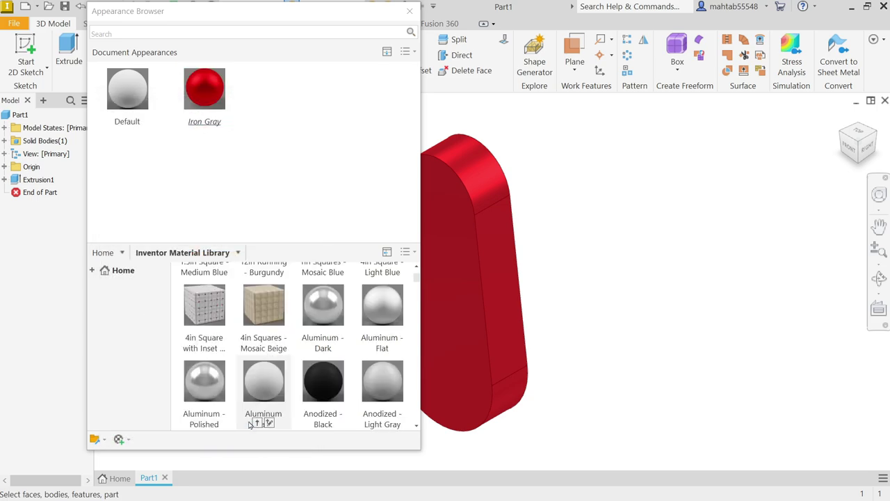
pyautogui.click(410, 12)
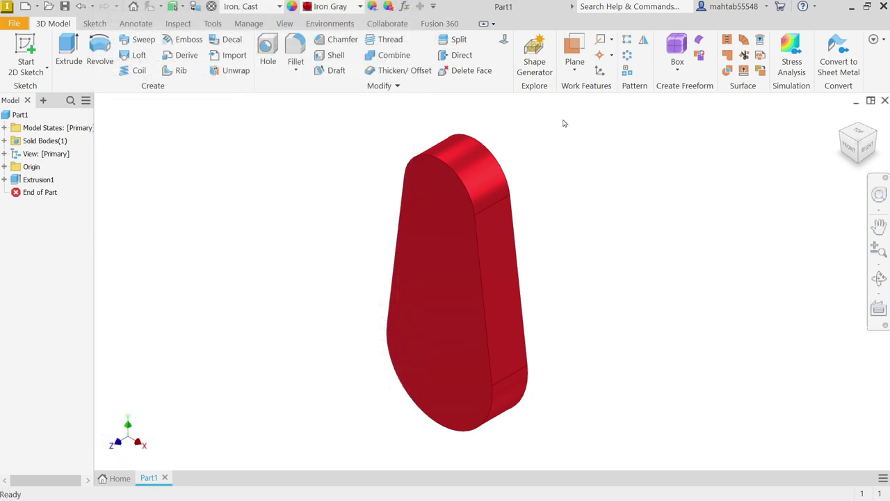
# Step: Start a sketch on the crank web's back face and draw an 18 mm diameter circle centred on the origin at its narrow end
pyautogui.moveTo(570, 260)
pyautogui.mouseDown(button='middle')
pyautogui.moveTo(563, 247)
pyautogui.moveTo(447, 256)
pyautogui.mouseUp(button='middle')
pyautogui.click(423, 171)
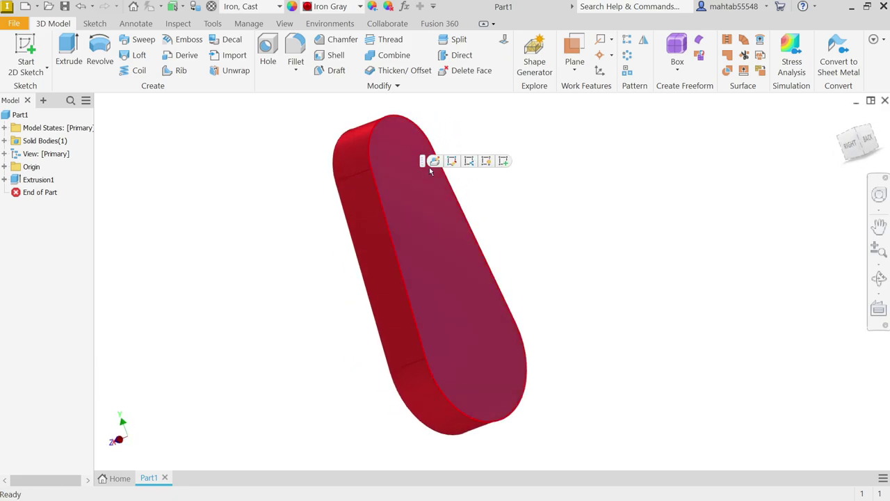
pyautogui.click(504, 162)
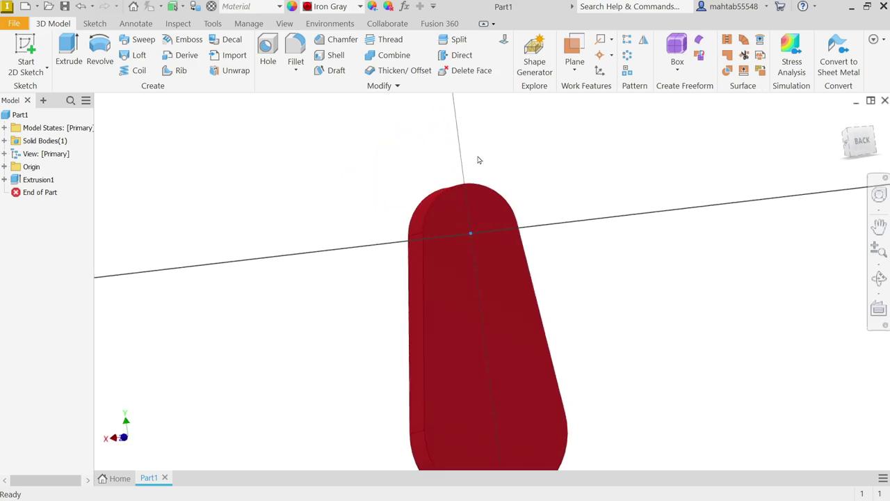
pyautogui.click(99, 44)
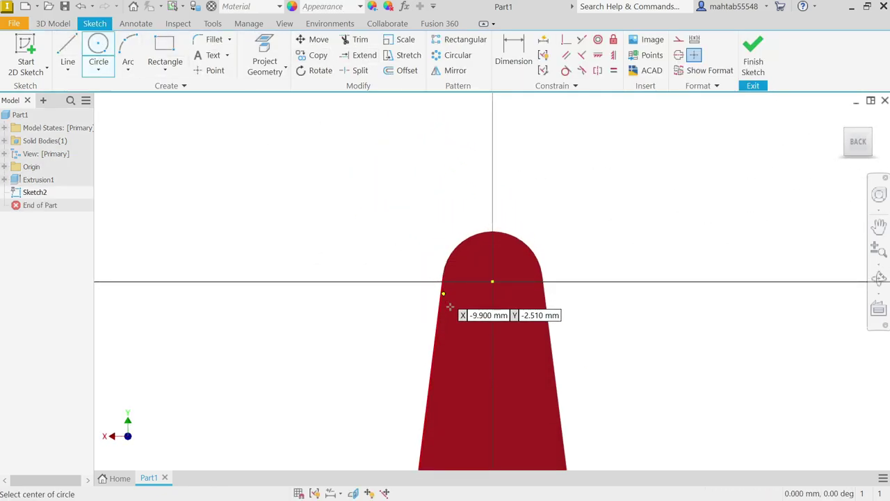
pyautogui.scroll(5, 475, 315)
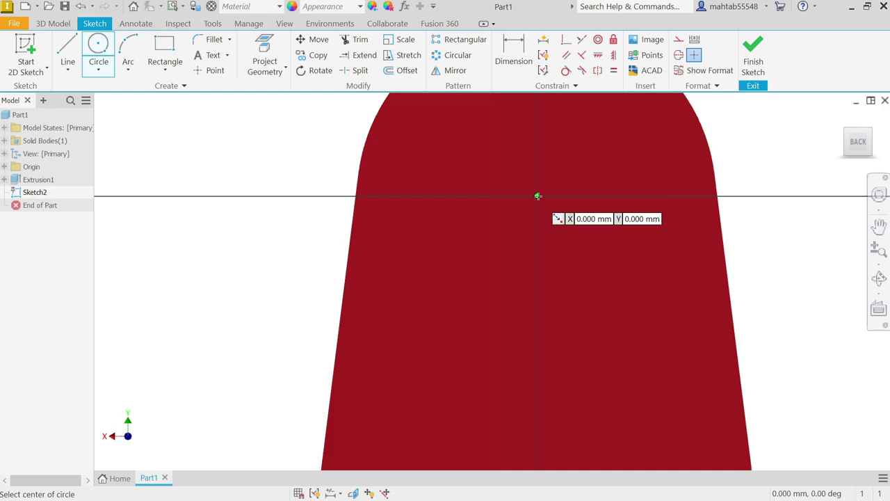
pyautogui.click(537, 196)
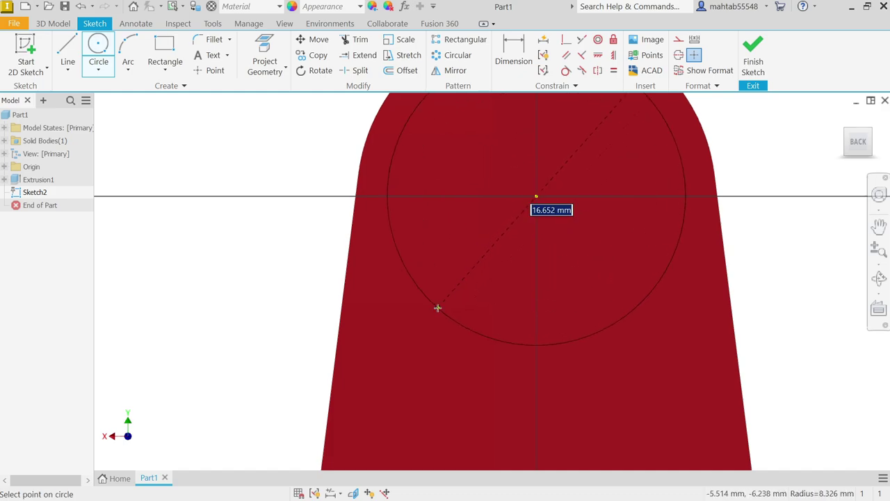
pyautogui.write('1')
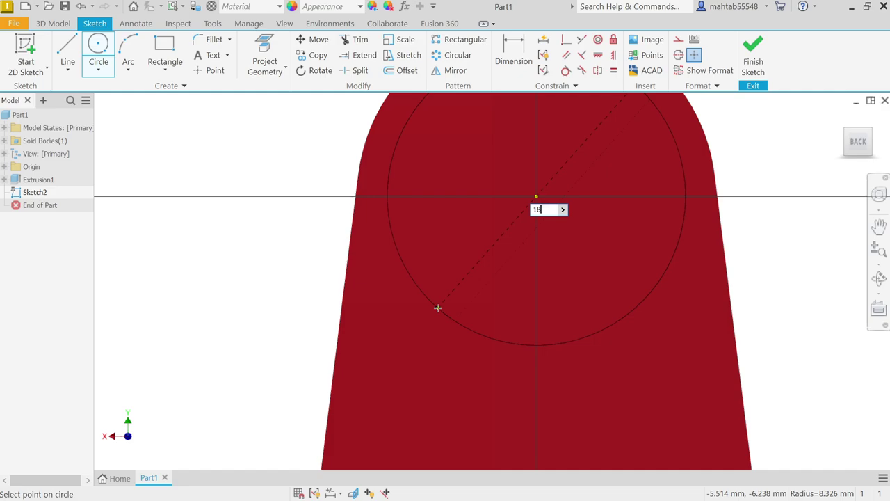
pyautogui.write('8')
pyautogui.press('Return')
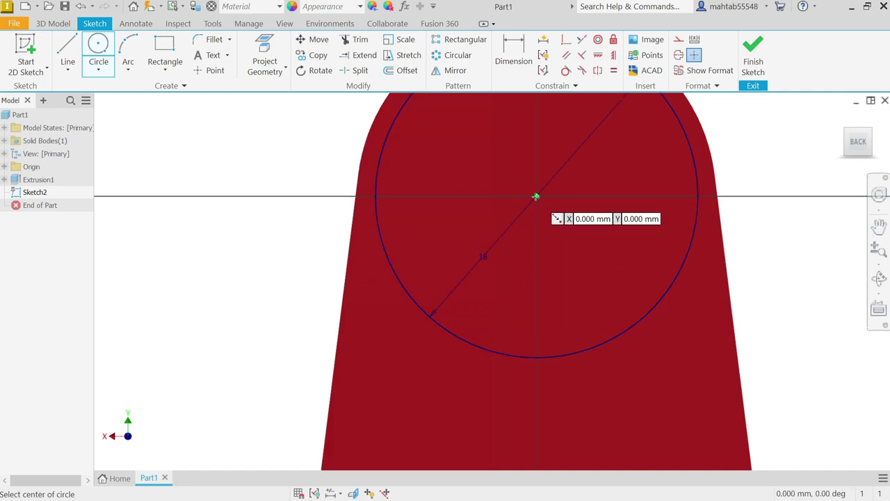
# Step: Add a concentric 16 mm diameter circle at the origin and finish the sketch
pyautogui.click(535, 197)
pyautogui.write('1')
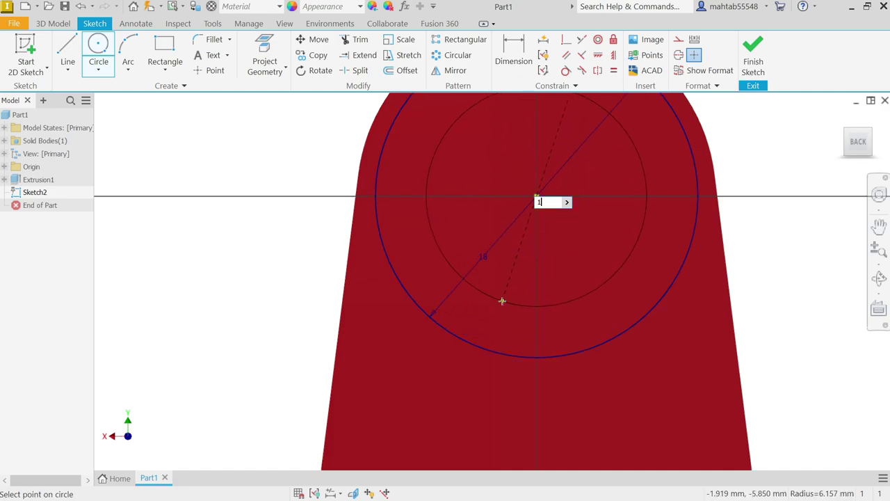
pyautogui.write('6')
pyautogui.press('Return')
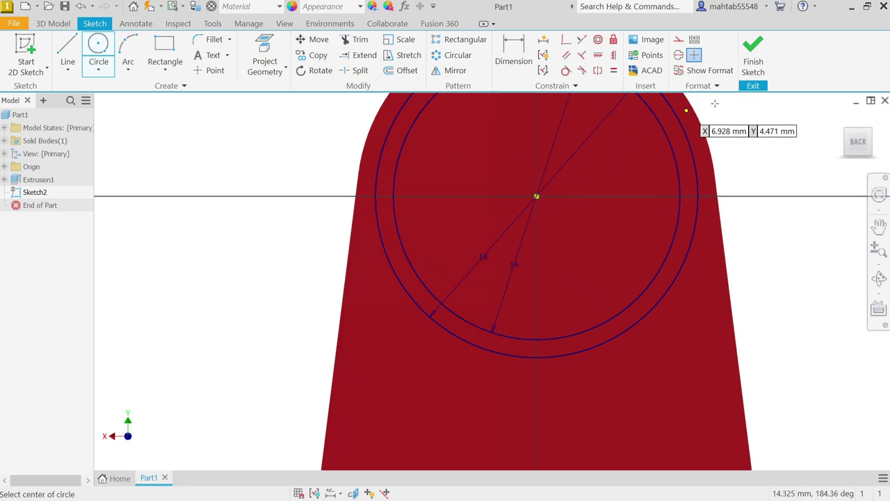
pyautogui.click(753, 56)
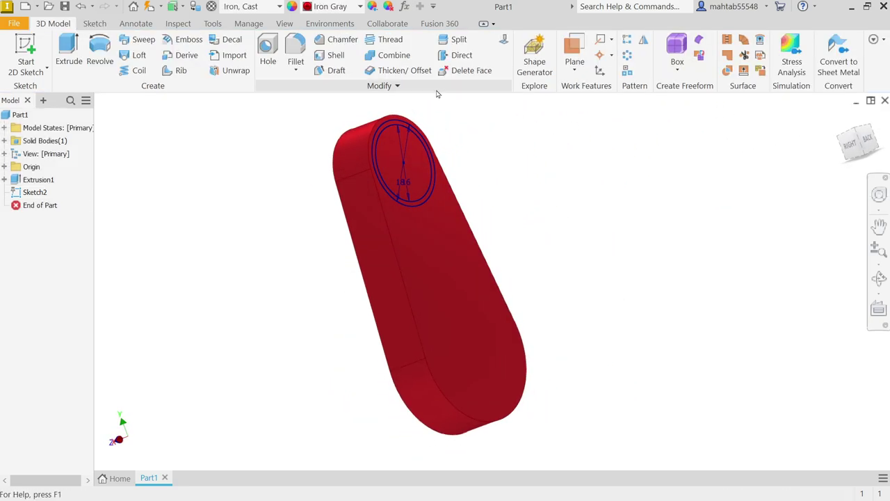
# Step: Extrude both circle profiles 2 mm outward from the web as a joined 18 mm collar, keeping Extrude active for another feature
pyautogui.click(72, 58)
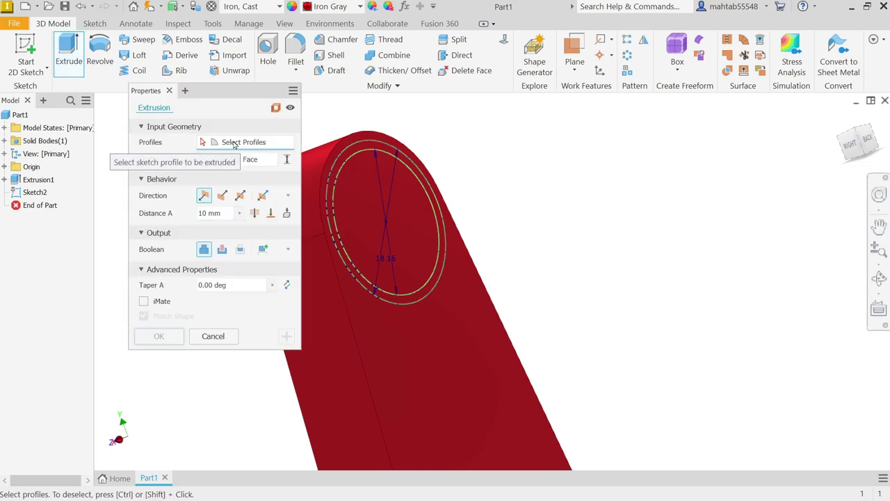
pyautogui.click(373, 300)
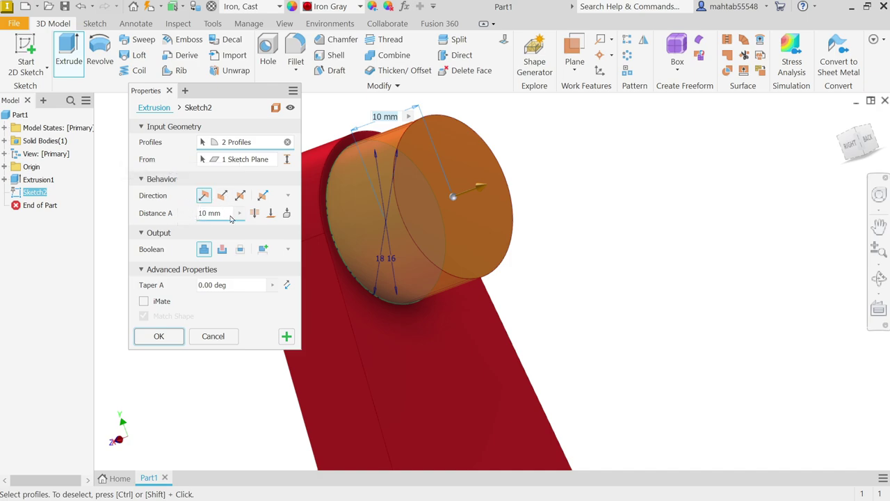
pyautogui.write('2')
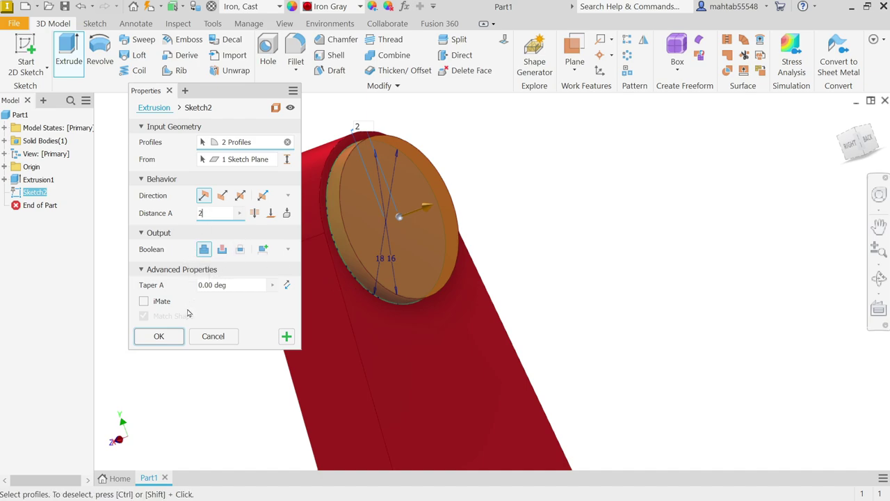
pyautogui.click(285, 337)
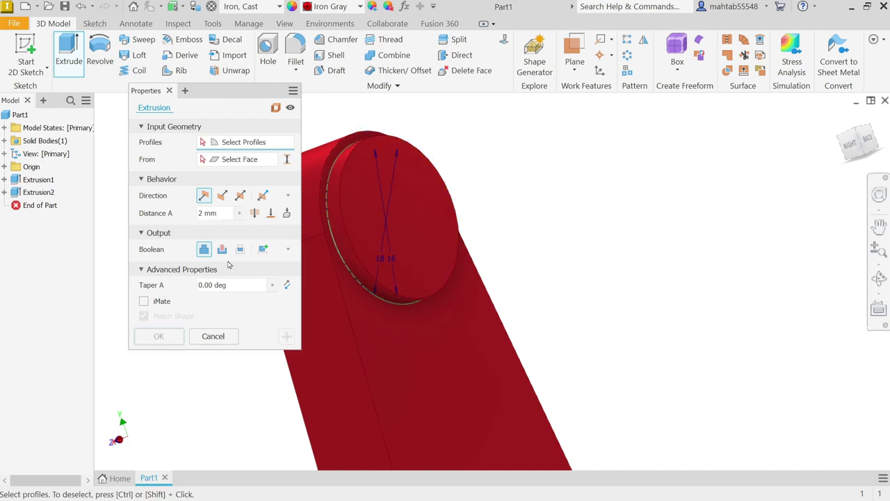
# Step: Extrude the 16 mm circle 20 mm outward from the collar's face as a joined crank pin, keeping Extrude active
pyautogui.scroll(3, 406, 252)
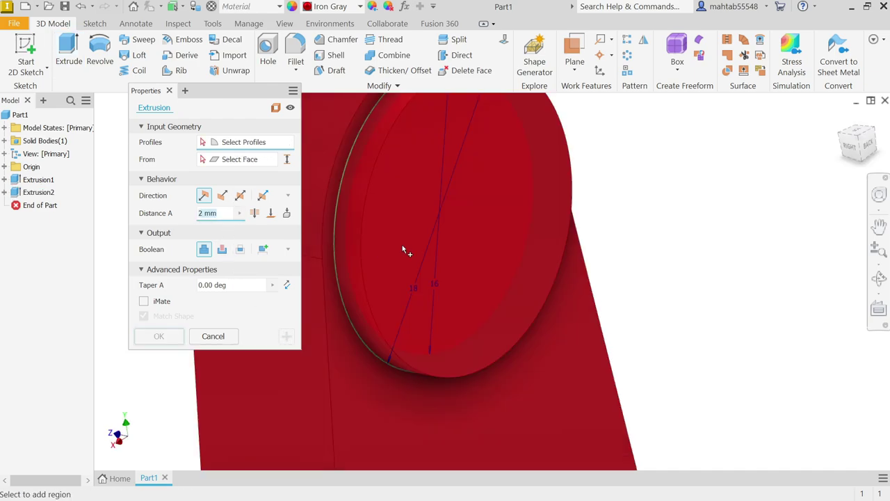
pyautogui.click(349, 262)
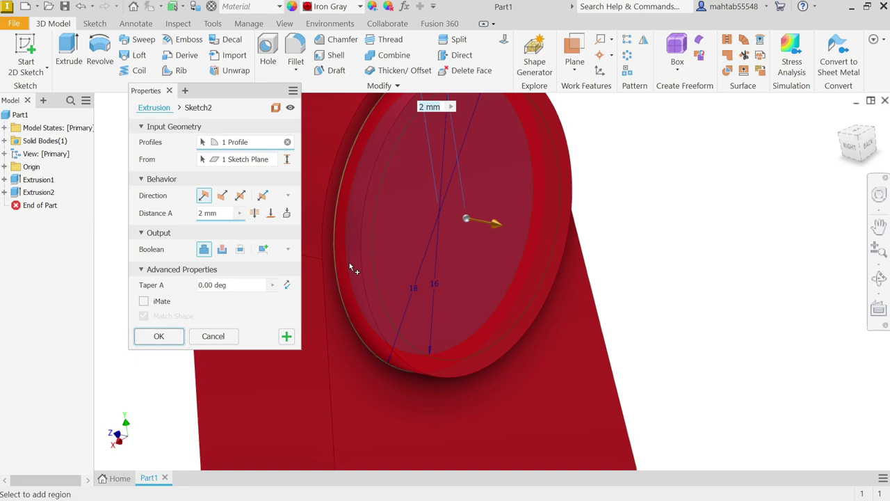
pyautogui.click(225, 162)
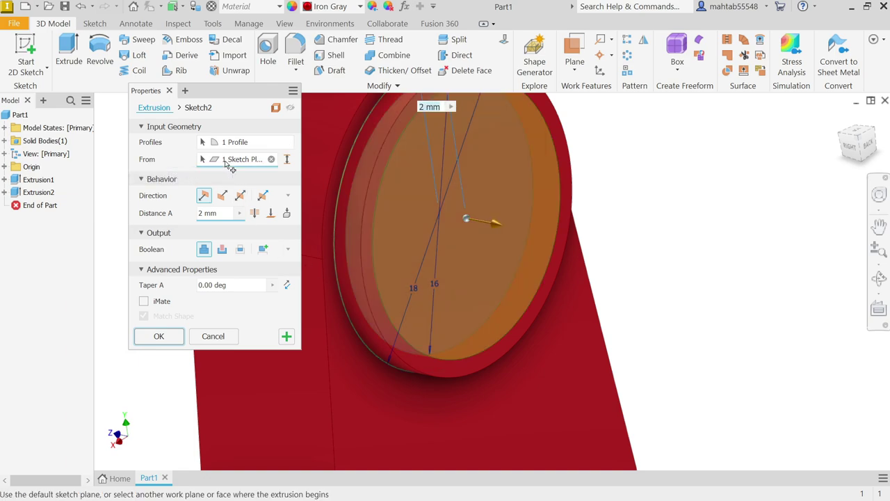
pyautogui.click(367, 230)
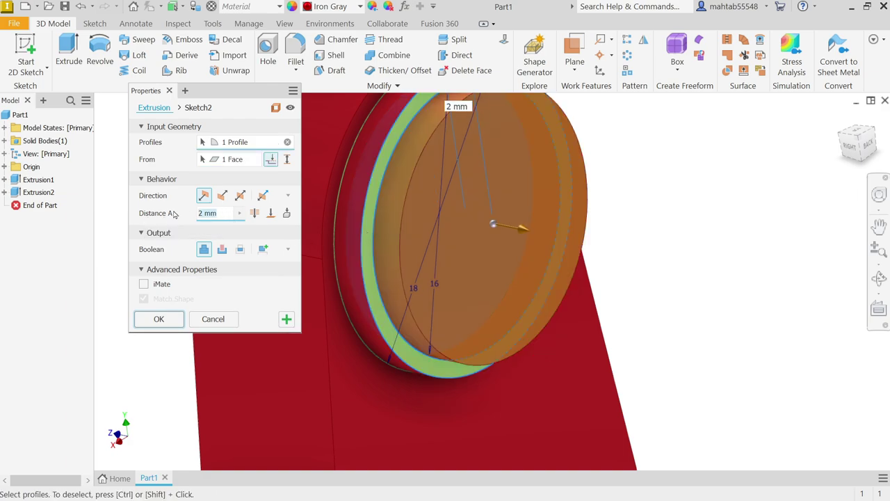
pyautogui.write('20')
pyautogui.scroll(-3, 697, 214)
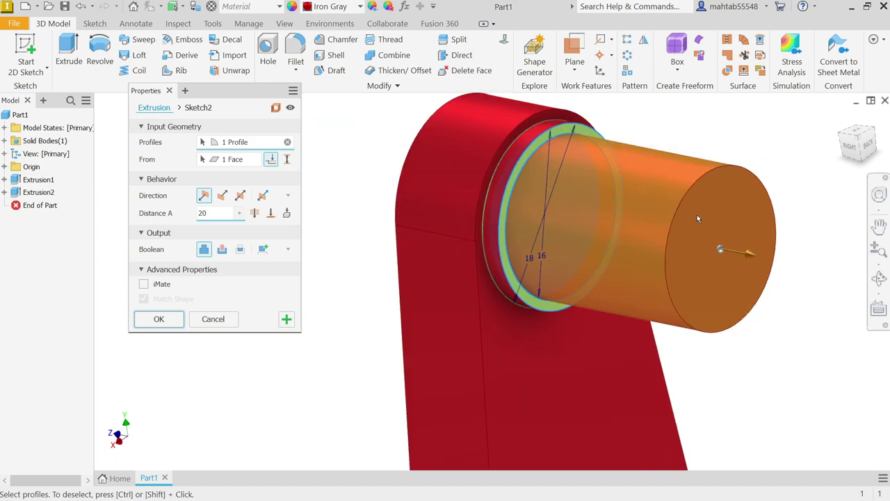
pyautogui.moveTo(729, 377)
pyautogui.keyDown('shift'); pyautogui.mouseDown(button='middle')
pyautogui.moveTo(757, 359)
pyautogui.moveTo(785, 361)
pyautogui.moveTo(689, 314)
pyautogui.mouseUp(button='middle'); pyautogui.keyUp('shift')
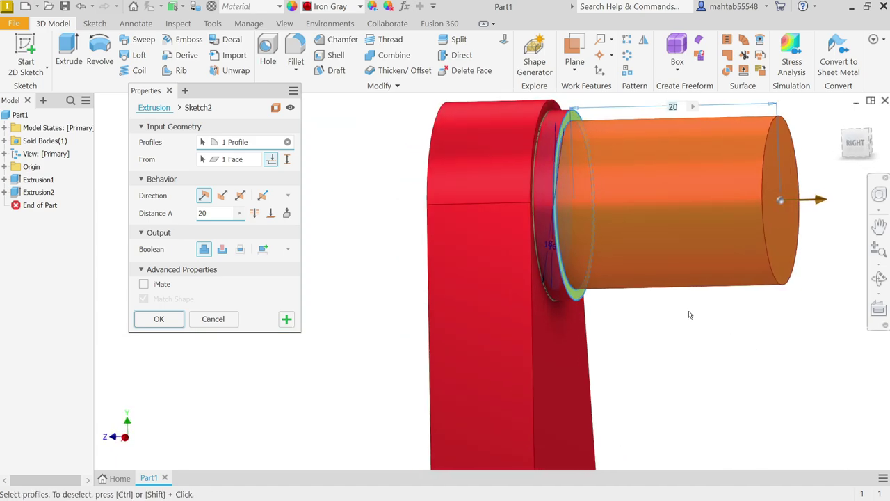
pyautogui.scroll(4, 586, 246)
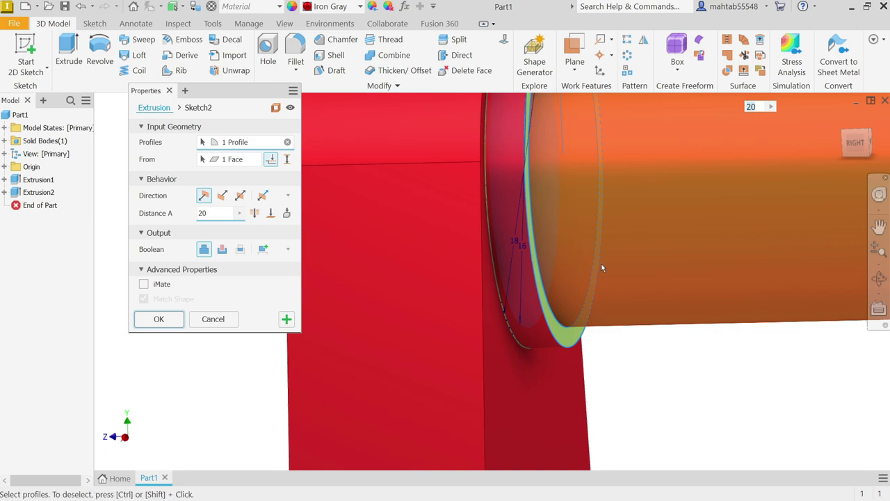
pyautogui.scroll(-2, 545, 263)
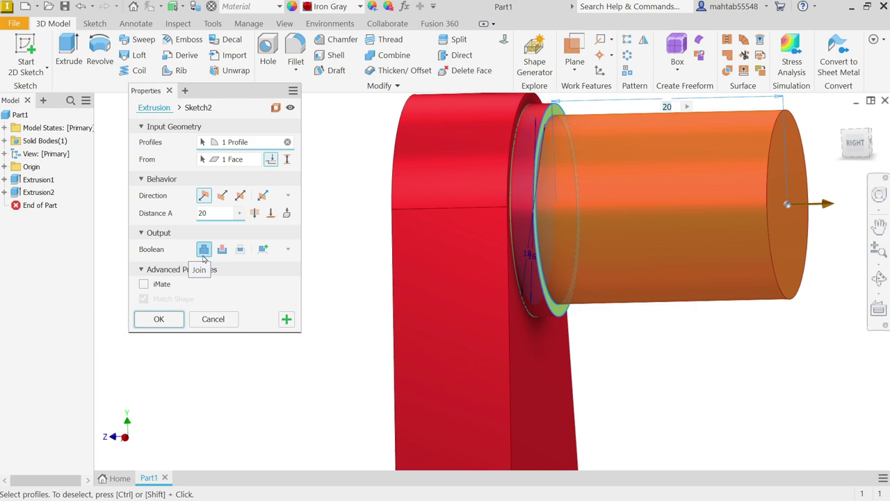
pyautogui.click(286, 319)
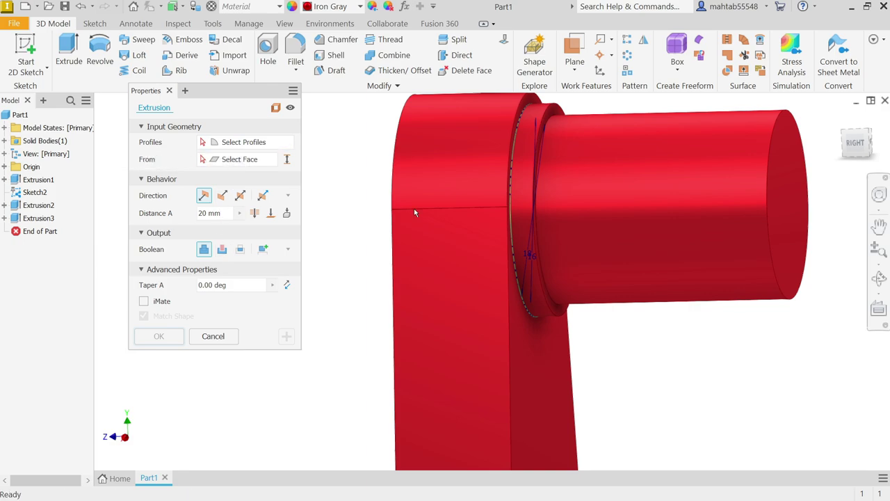
# Step: Extrude both circle profiles 2 mm outward from the pin's end face, joining a second 18 mm collar
pyautogui.moveTo(601, 354); pyautogui.dragTo(619, 348, button='middle')
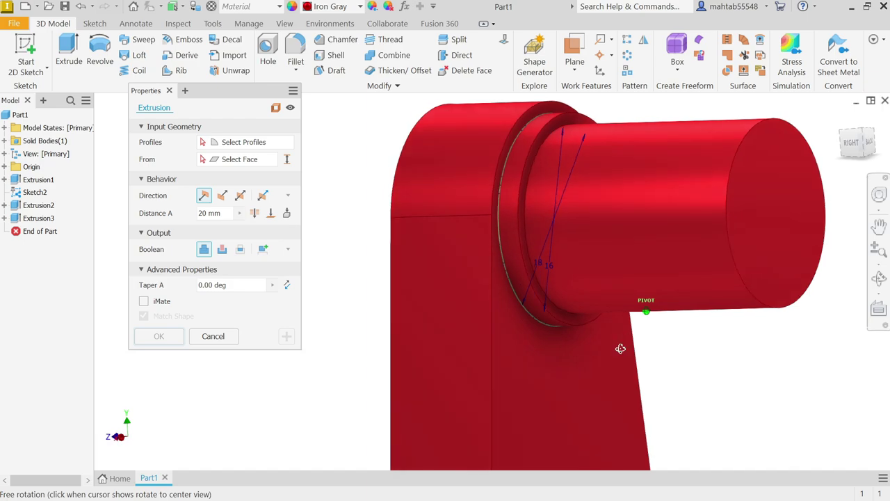
pyautogui.click(499, 187)
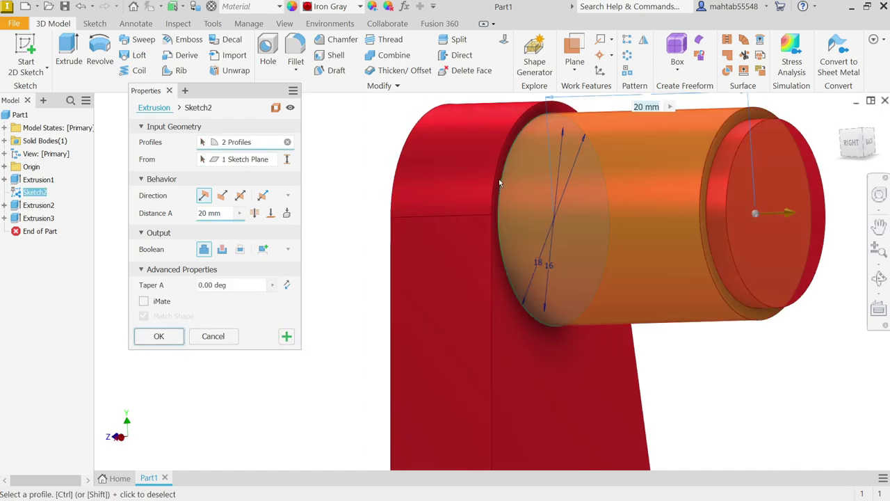
pyautogui.click(233, 162)
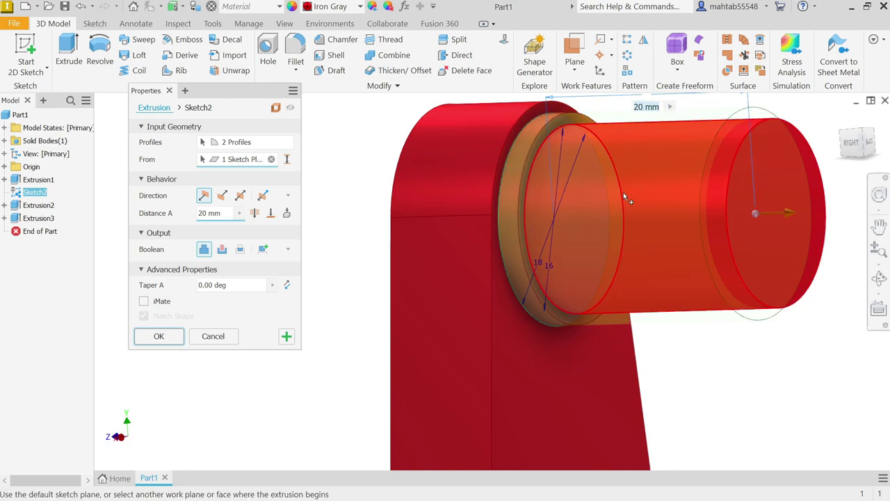
pyautogui.click(758, 227)
pyautogui.scroll(-5, 701, 247)
pyautogui.scroll(4, 730, 241)
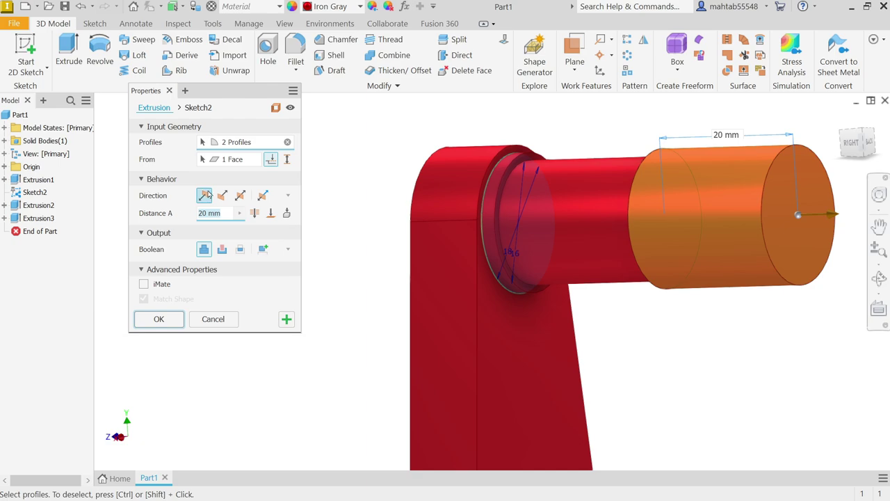
pyautogui.write('2')
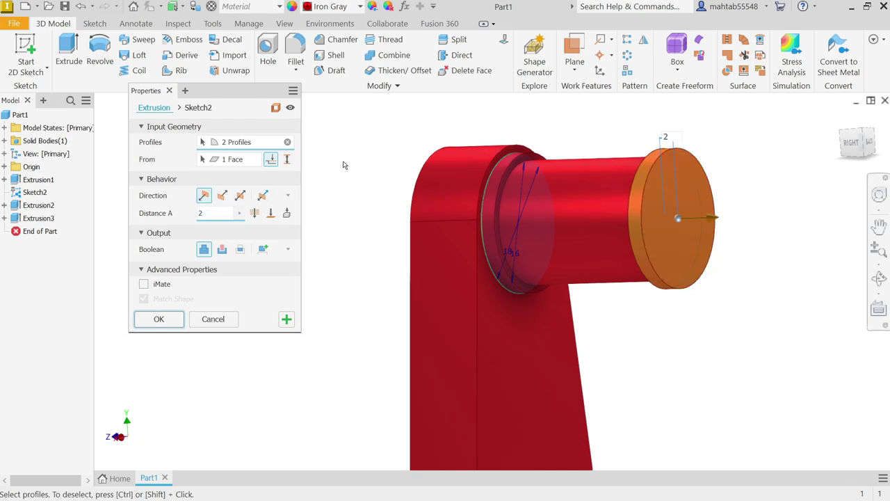
pyautogui.click(158, 319)
pyautogui.press('Home')
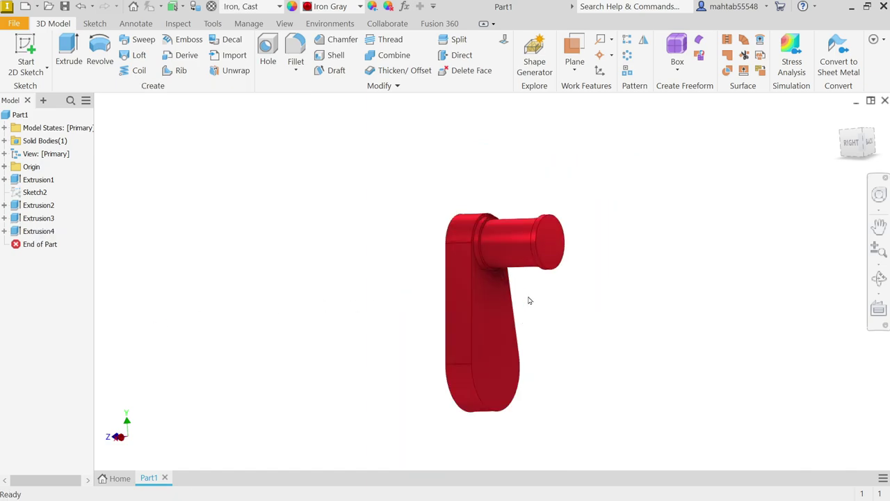
# Step: Create a midplane work plane between the web's pin-side face and the outer collar's end face
pyautogui.scroll(-3, 531, 297)
pyautogui.moveTo(534, 292)
pyautogui.keyDown('shift'); pyautogui.mouseDown(button='middle')
pyautogui.moveTo(627, 285)
pyautogui.moveTo(553, 298)
pyautogui.mouseUp(button='middle'); pyautogui.keyUp('shift')
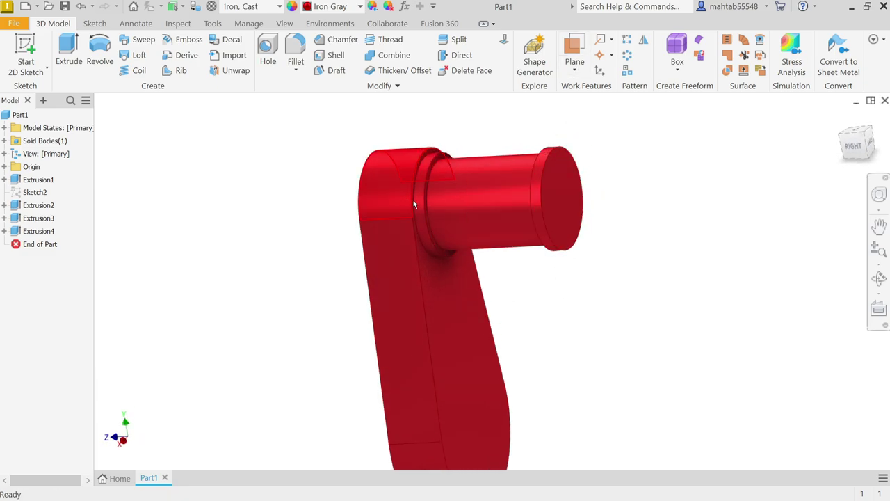
pyautogui.click(571, 76)
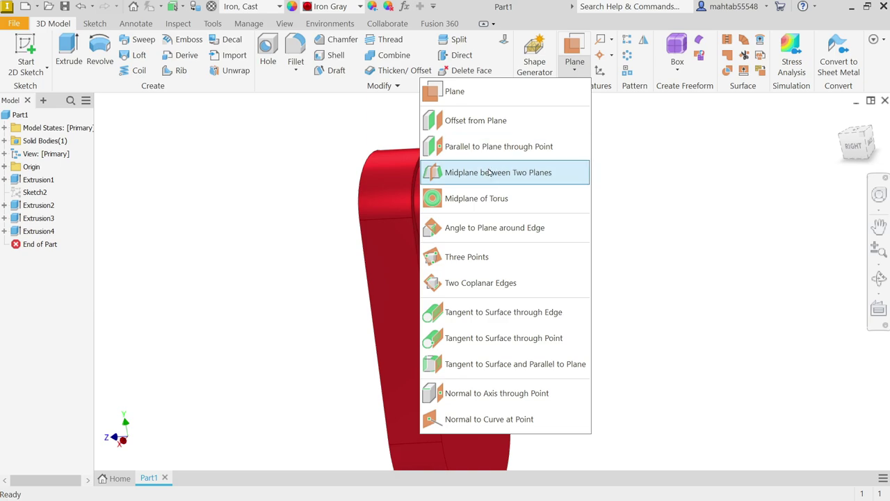
pyautogui.click(468, 181)
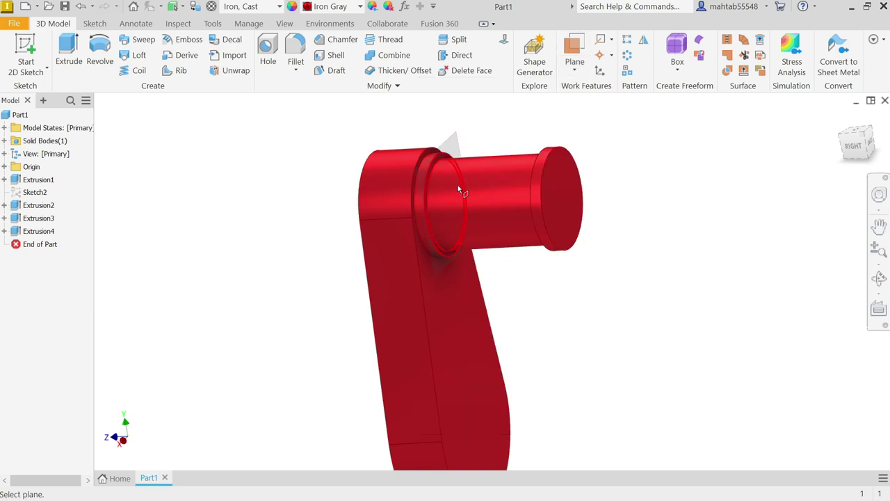
pyautogui.scroll(-5, 415, 198)
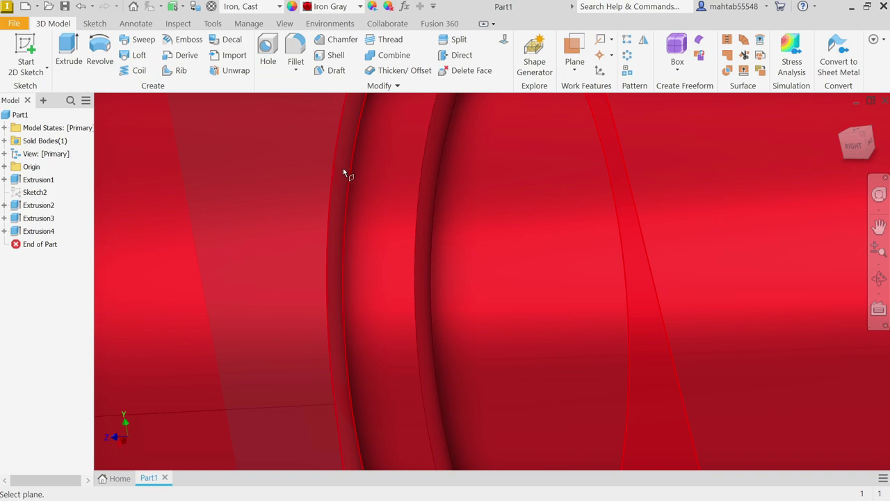
pyautogui.click(342, 172)
pyautogui.scroll(5, 341, 171)
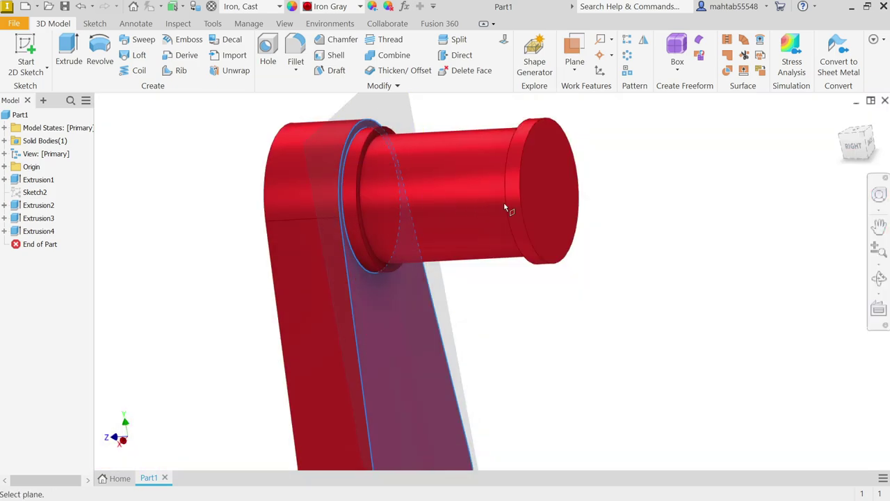
pyautogui.click(539, 190)
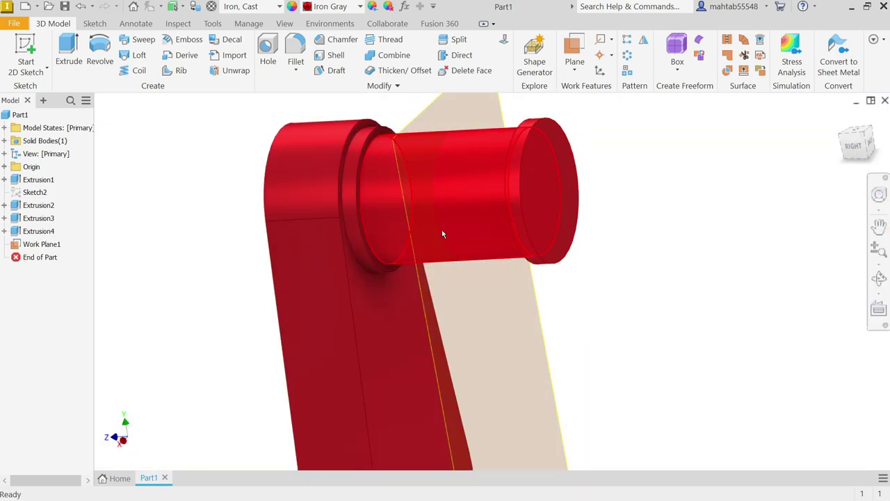
# Step: Mirror the web extrusion about the midplane work plane to create the second web at the pin's other end
pyautogui.scroll(3, 624, 168)
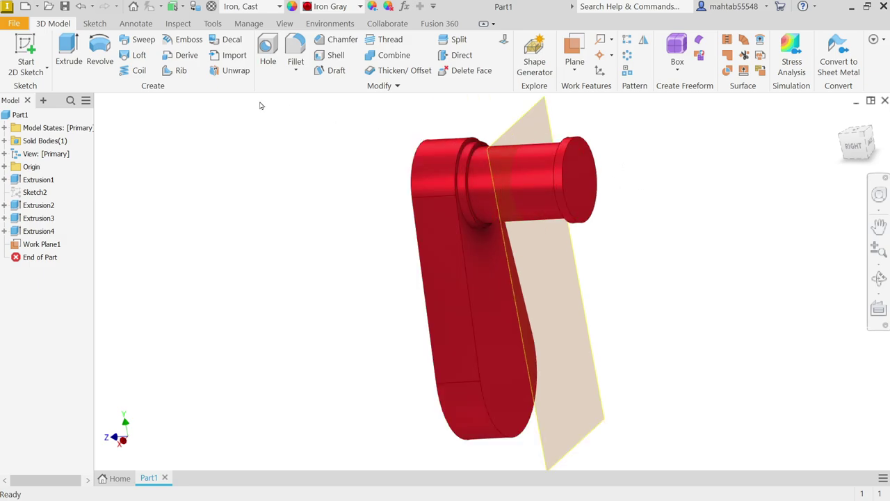
pyautogui.click(644, 44)
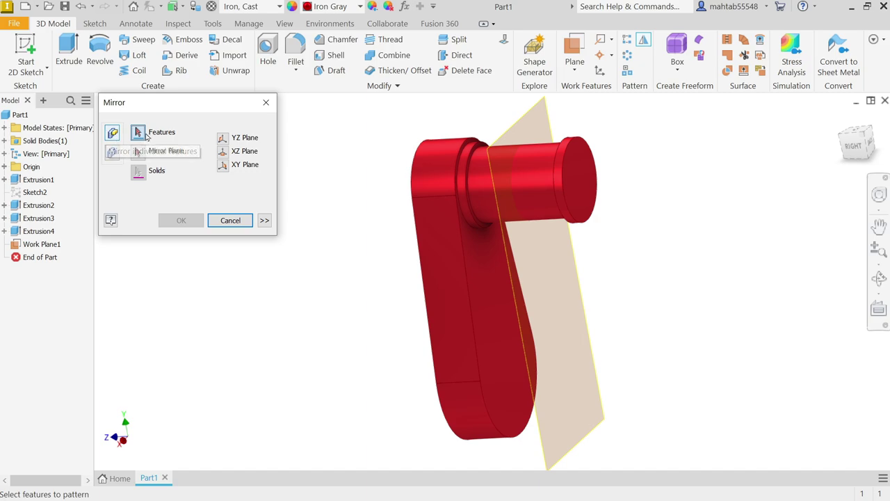
pyautogui.click(428, 230)
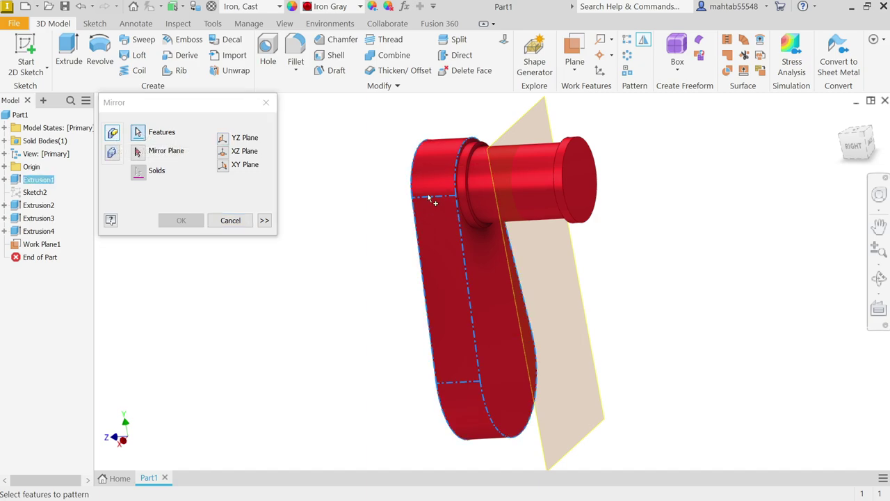
pyautogui.click(137, 152)
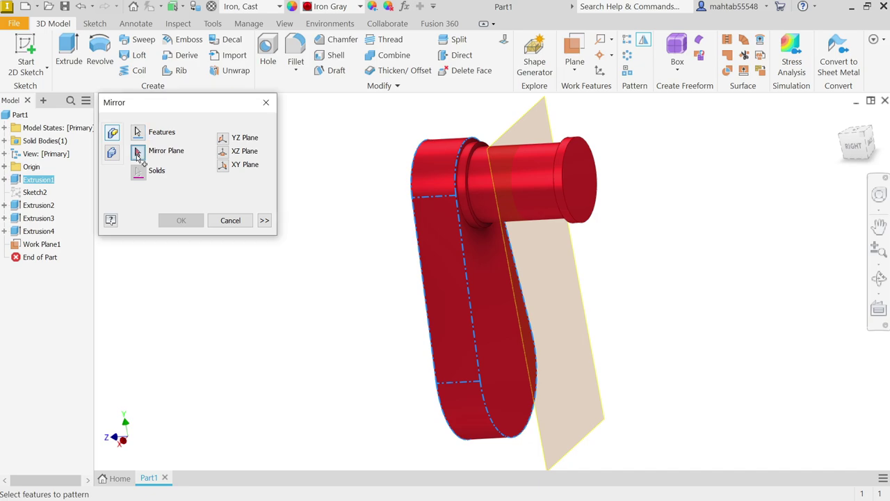
pyautogui.click(533, 127)
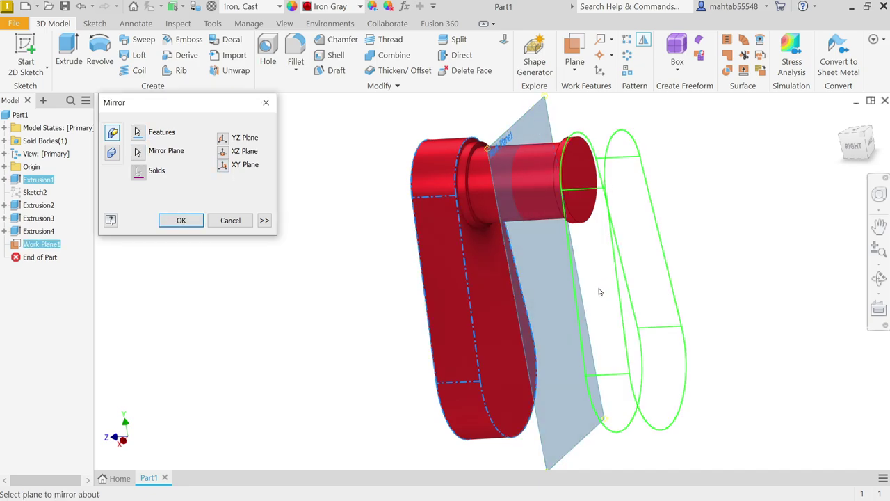
pyautogui.click(181, 221)
pyautogui.keyDown('shift'); pyautogui.moveTo(304, 253); pyautogui.dragTo(266, 244, button='middle'); pyautogui.keyUp('shift')
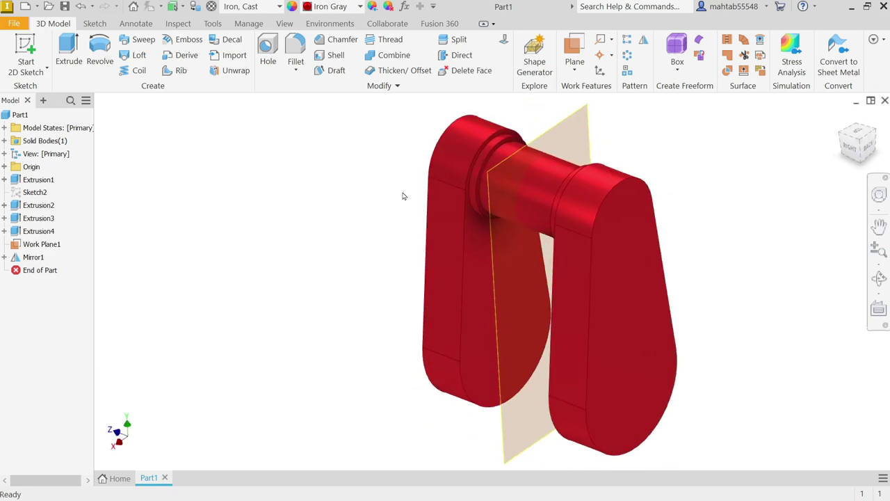
# Step: Hide the midplane work plane and return the model to the home view
pyautogui.rightClick(43, 251)
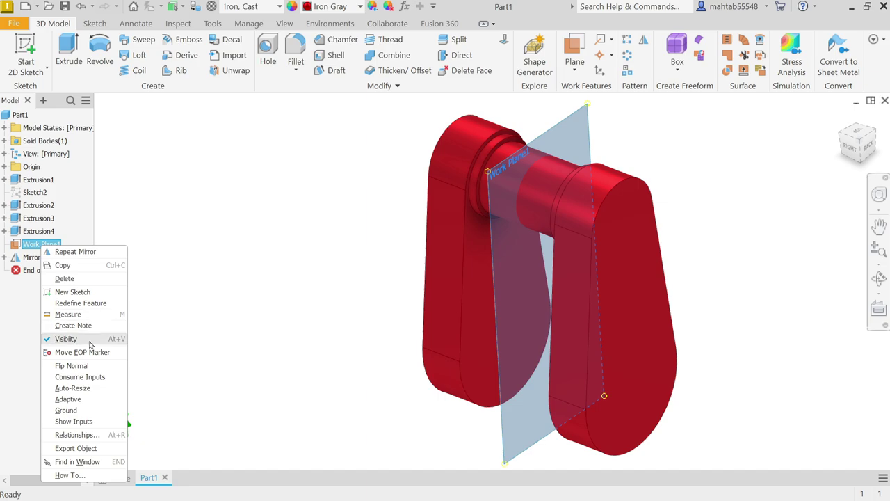
pyautogui.click(66, 339)
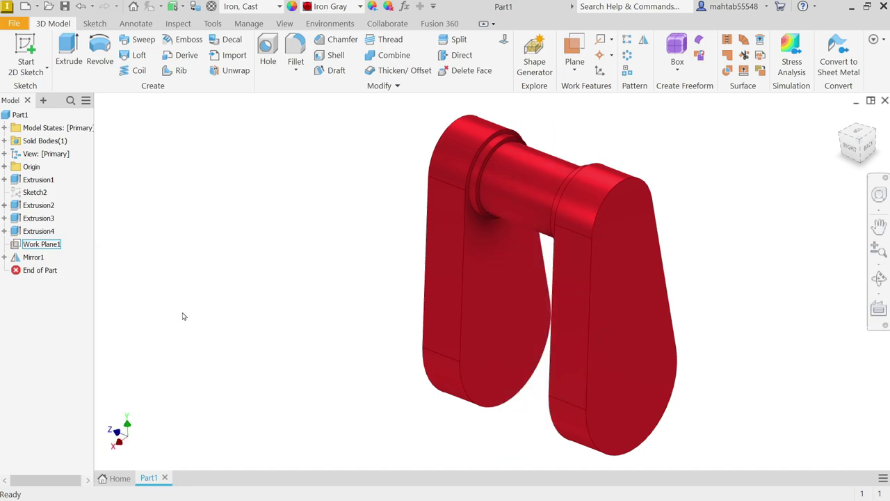
pyautogui.click(842, 120)
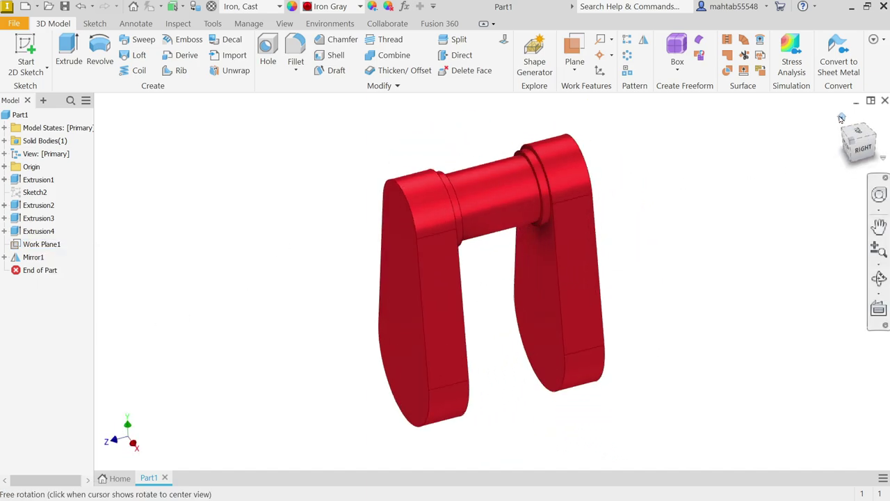
# Step: Switch to the crankshaft drawing and examine the shaft lengths and diameters, thread and chamfer notes, and relief groove Detail C, returning to Inventor
pyautogui.hotkey('alt', 'Tab')
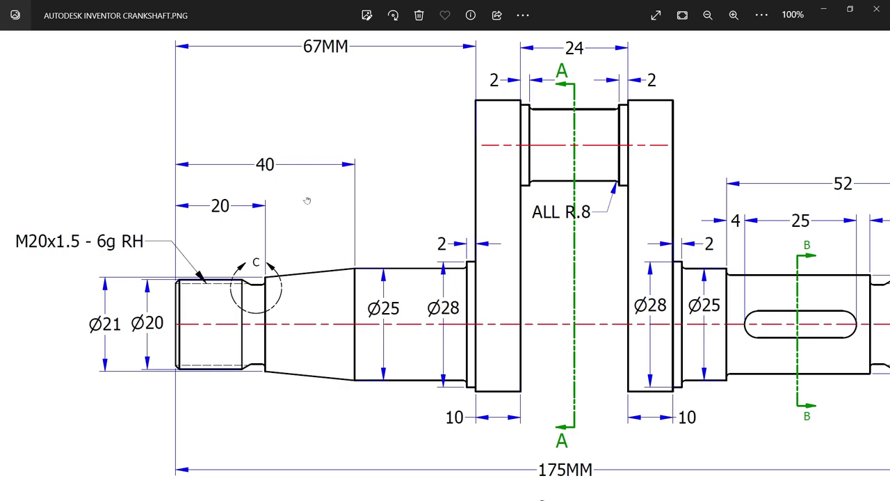
pyautogui.moveTo(307, 200); pyautogui.dragTo(298, 254)
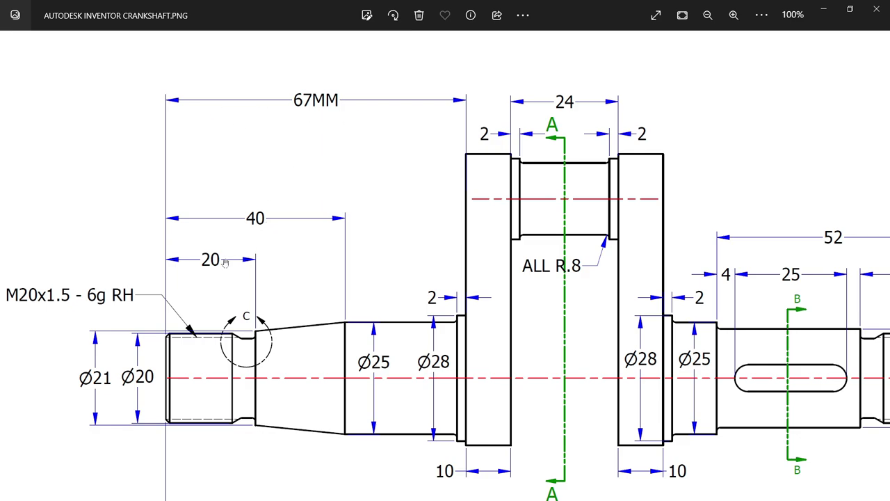
pyautogui.moveTo(241, 338); pyautogui.dragTo(276, 224)
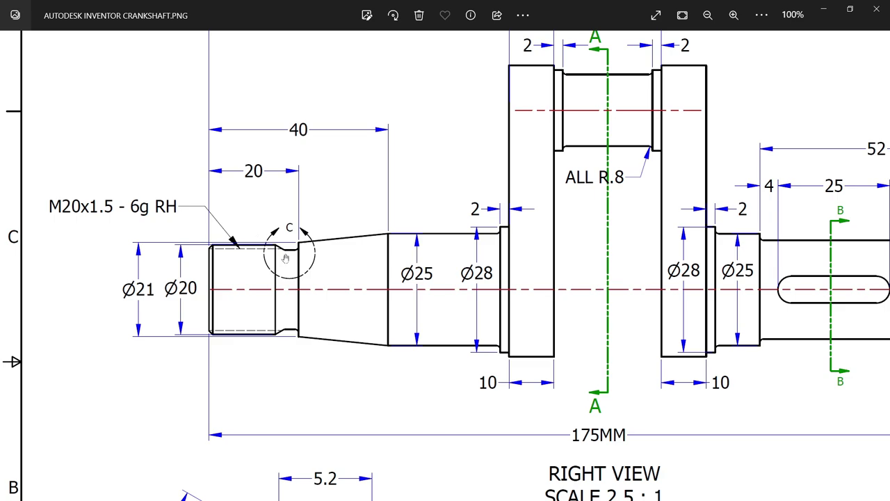
pyautogui.scroll(-5, 286, 264)
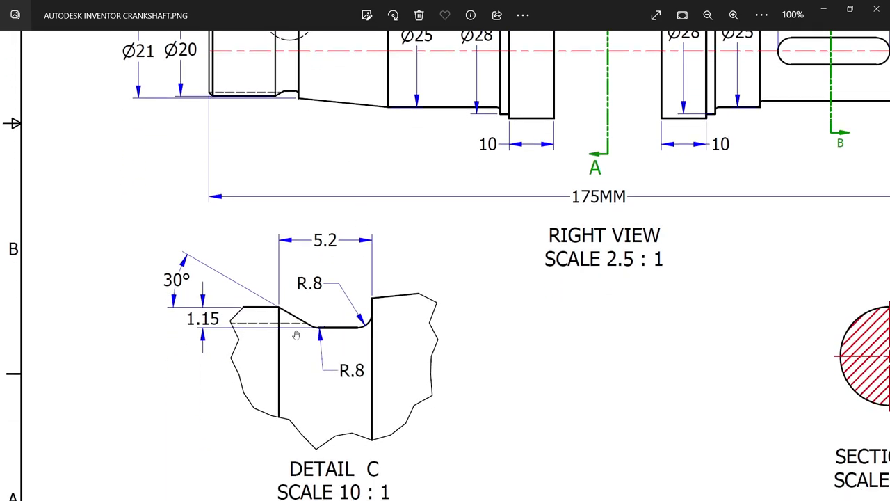
pyautogui.scroll(-1, 322, 332)
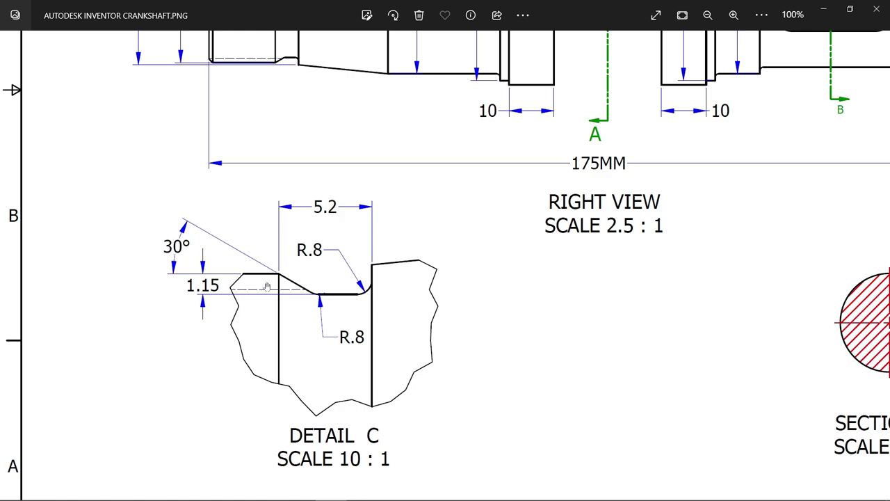
pyautogui.moveTo(342, 222); pyautogui.dragTo(359, 383)
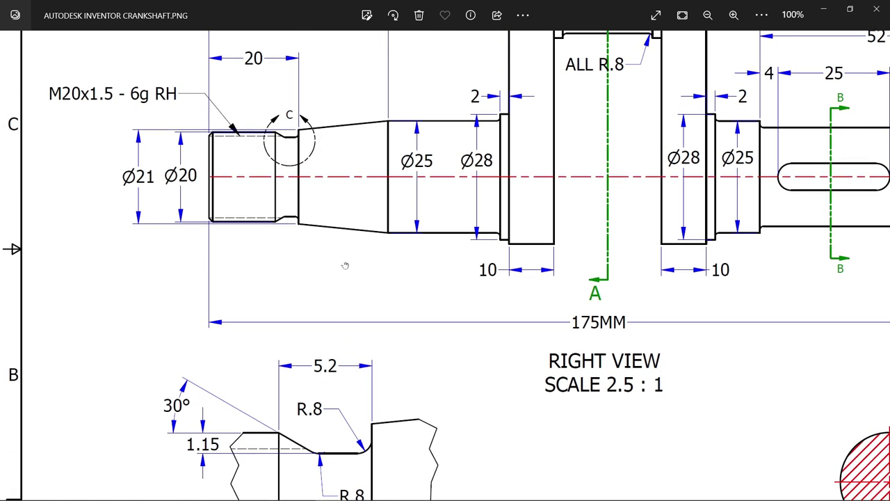
pyautogui.moveTo(345, 266); pyautogui.dragTo(354, 286)
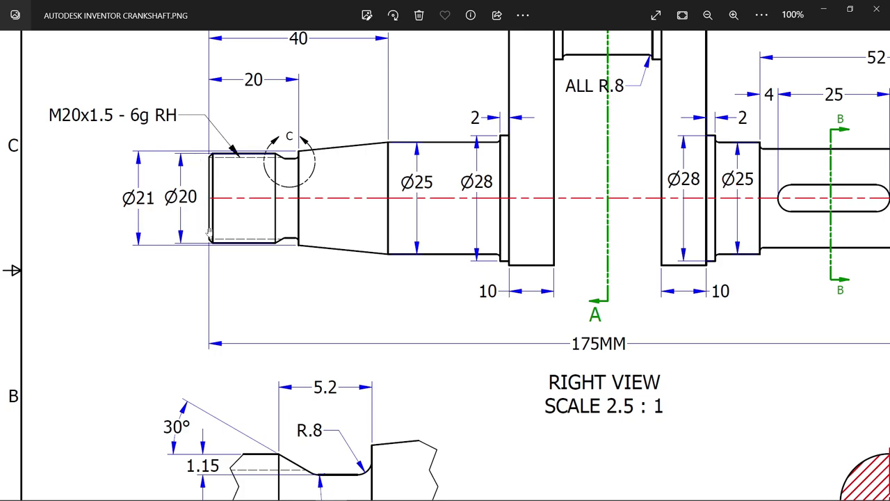
pyautogui.moveTo(638, 182); pyautogui.dragTo(294, 211)
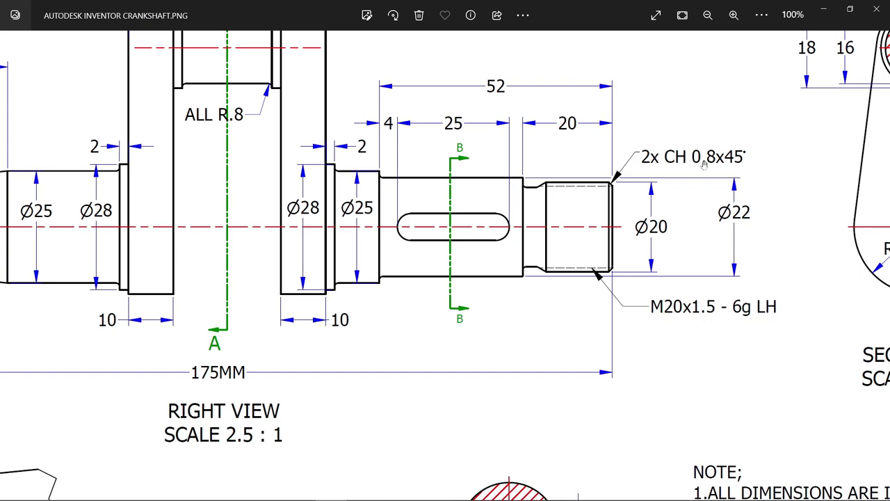
pyautogui.moveTo(387, 215); pyautogui.dragTo(752, 231)
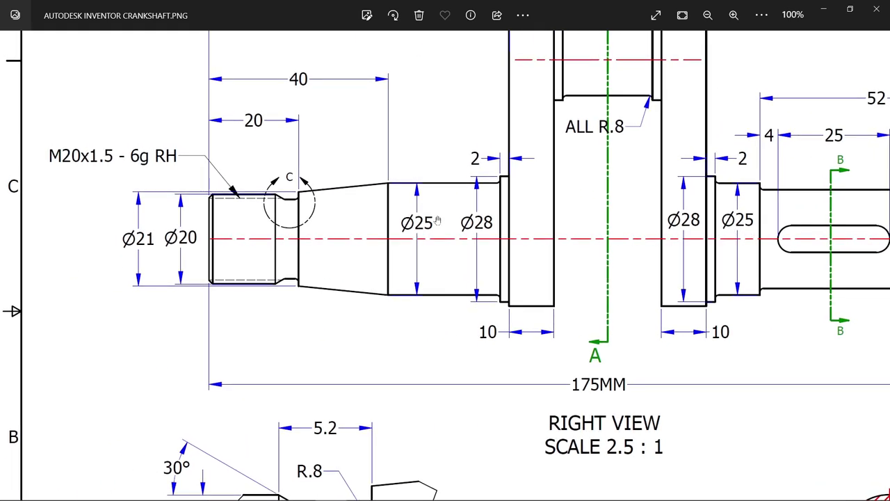
pyautogui.click(827, 12)
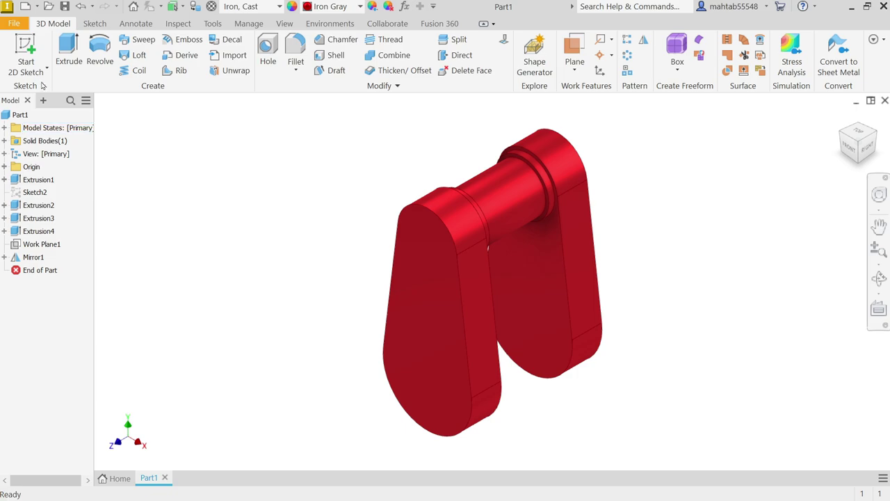
# Step: Start a 2D sketch on the YZ plane and slice the model's graphics at the sketch plane
pyautogui.click(26, 48)
pyautogui.click(4, 167)
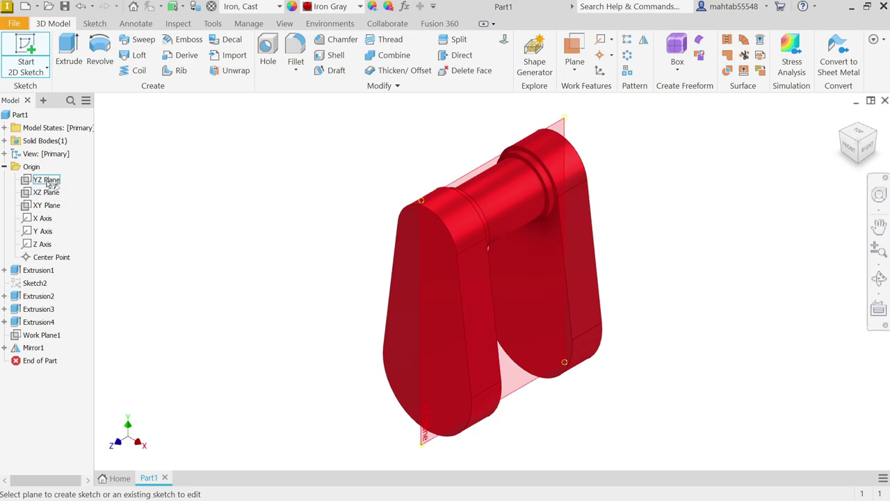
pyautogui.click(48, 180)
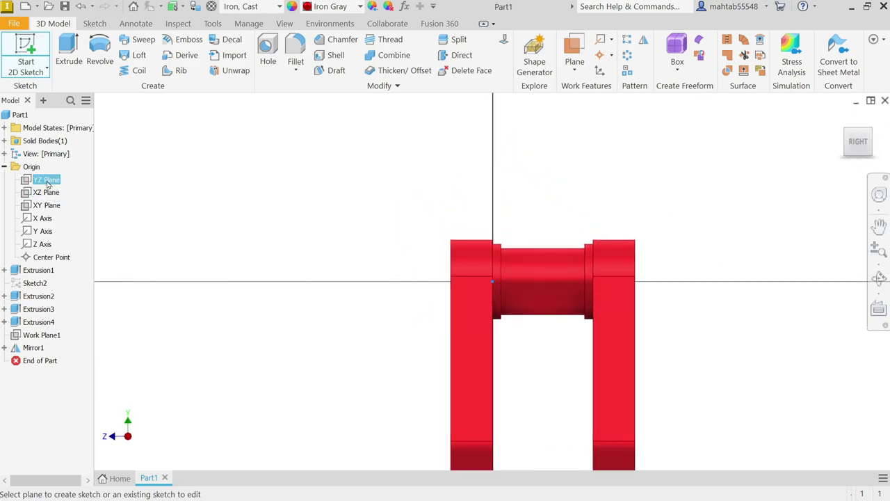
pyautogui.scroll(5, 561, 259)
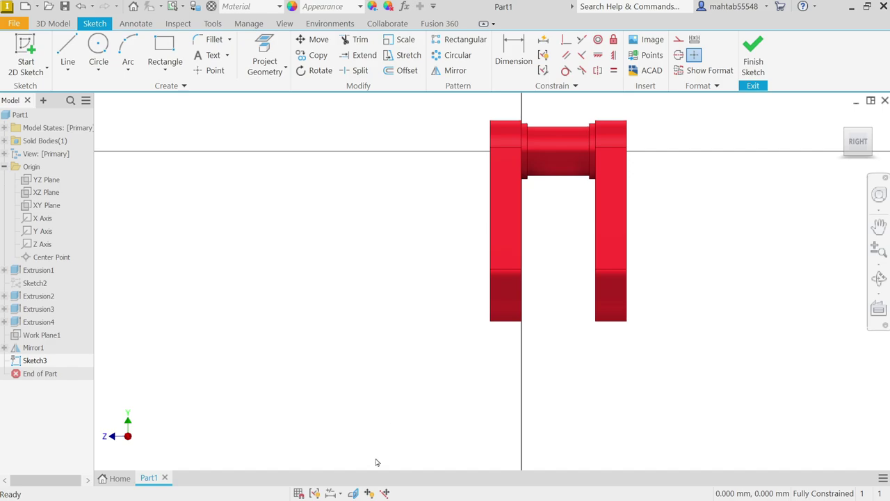
pyautogui.click(352, 494)
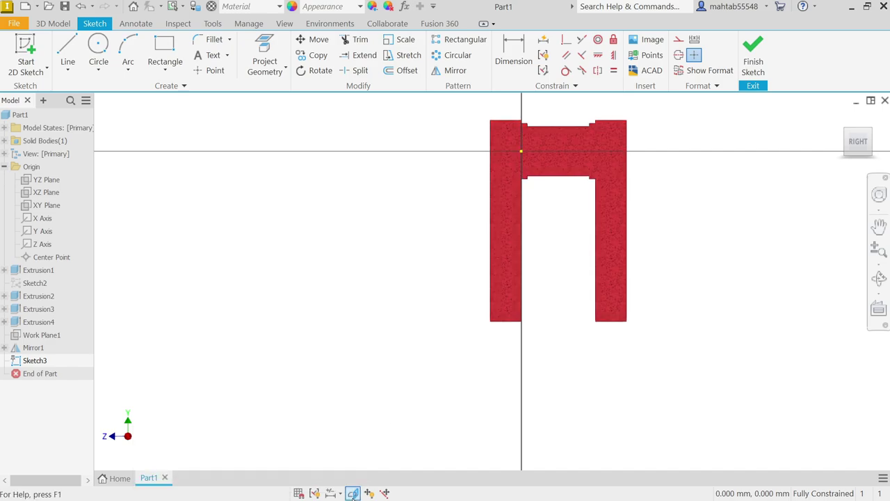
# Step: Draw a horizontal axis line about 72 mm outward from the first web's outer face, a perpendicular end edge about 9 mm high, and the upper edge back toward the web
pyautogui.click(67, 51)
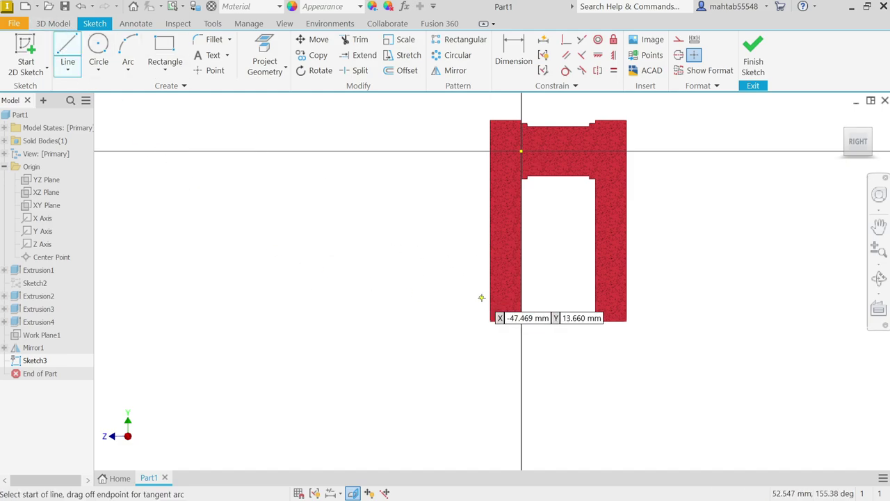
pyautogui.scroll(3, 407, 290)
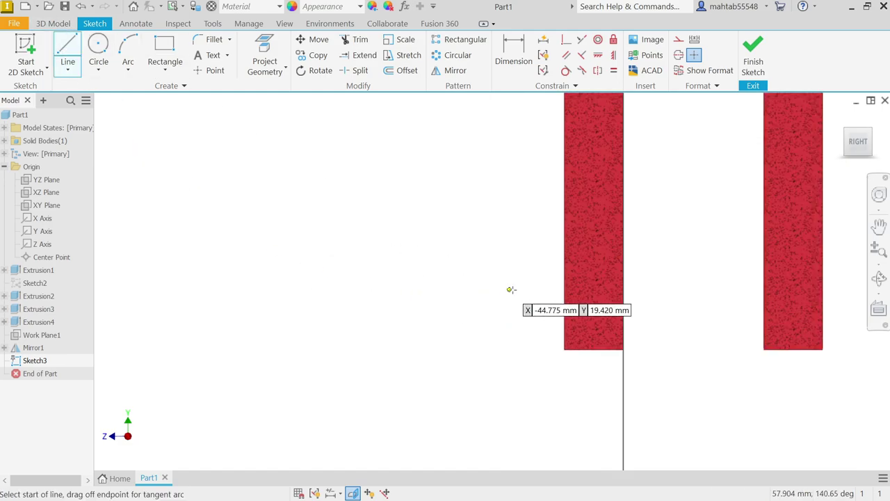
pyautogui.click(564, 280)
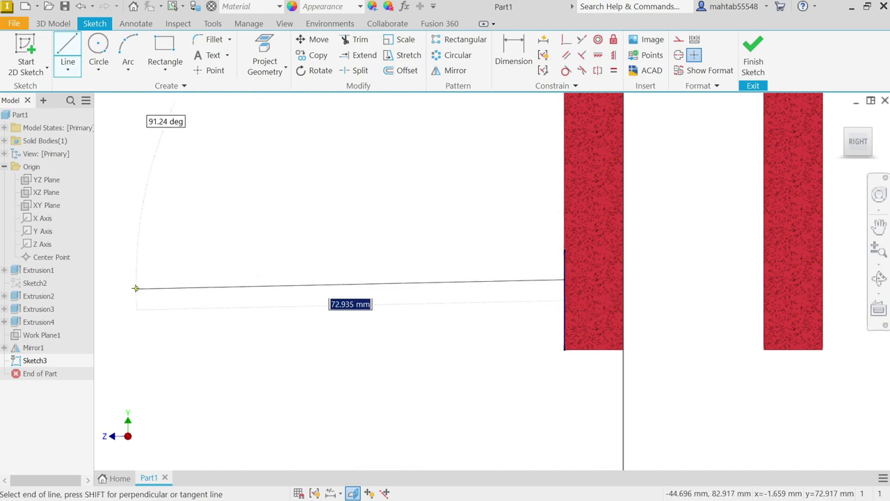
pyautogui.click(139, 280)
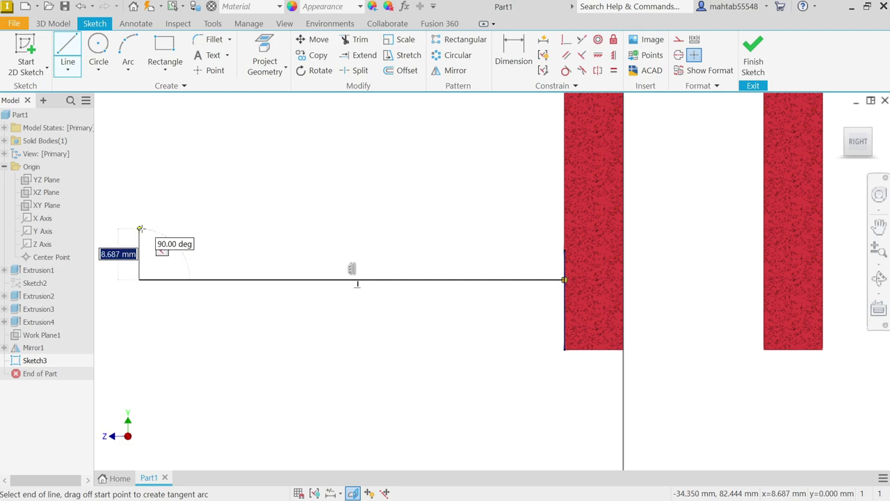
pyautogui.click(139, 226)
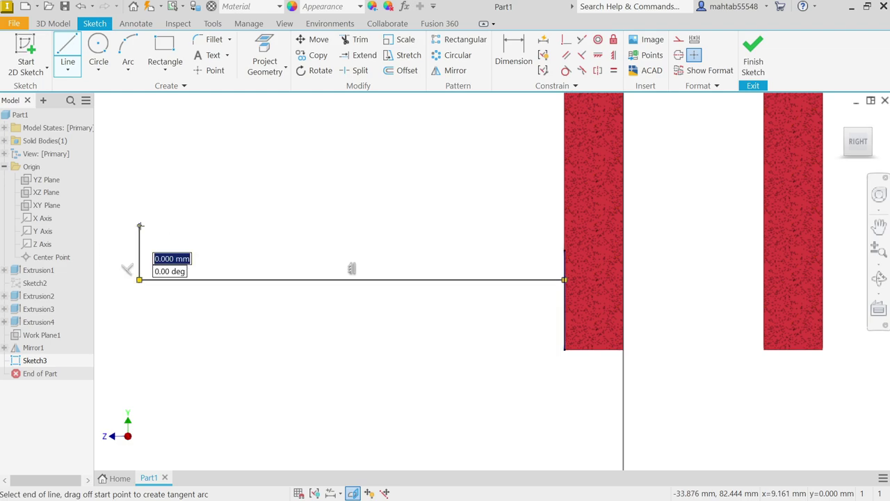
pyautogui.click(206, 226)
# Step: Draw the relief groove with a sloped line about 1.6 mm long, a horizontal floor and a perpendicular wall rising from it
pyautogui.scroll(-6, 208, 221)
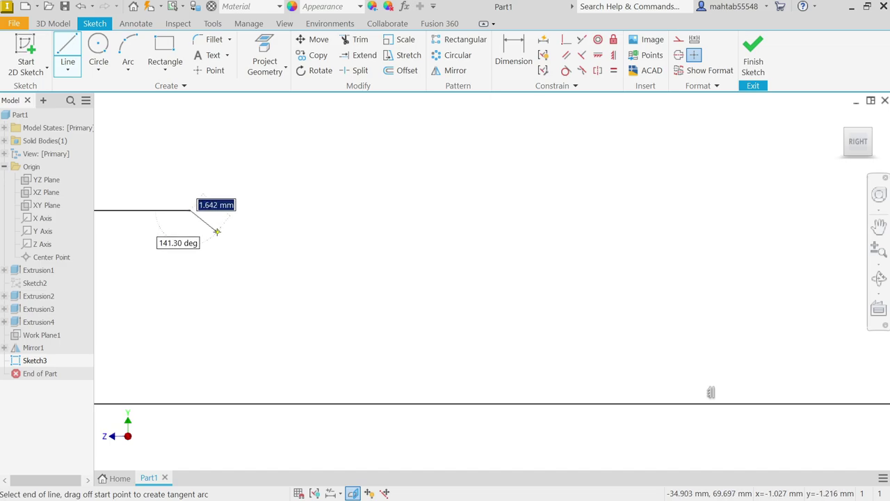
pyautogui.click(217, 231)
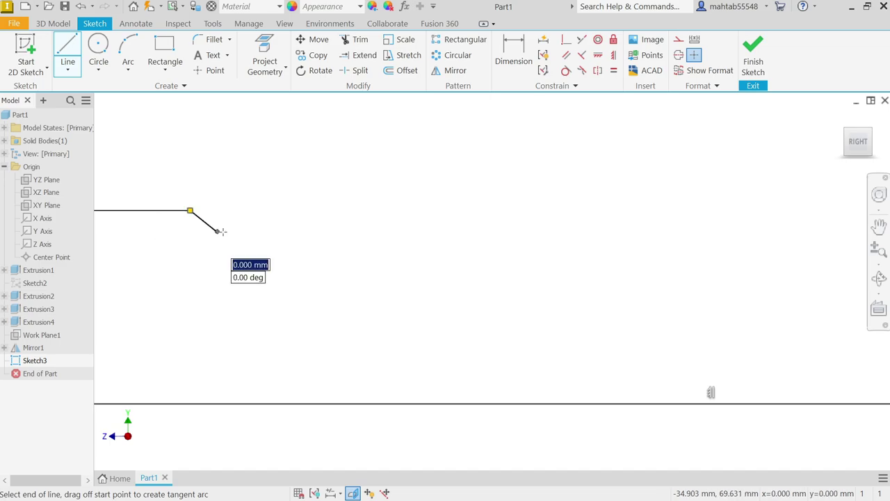
pyautogui.click(276, 231)
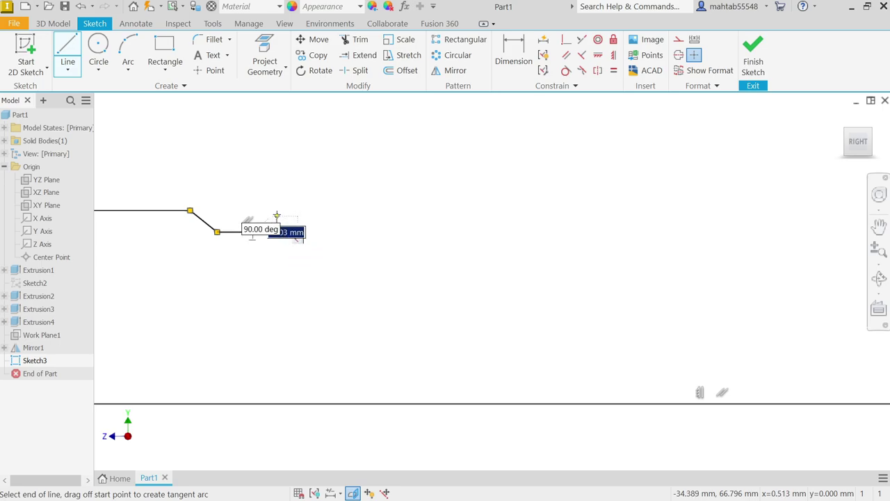
pyautogui.click(276, 192)
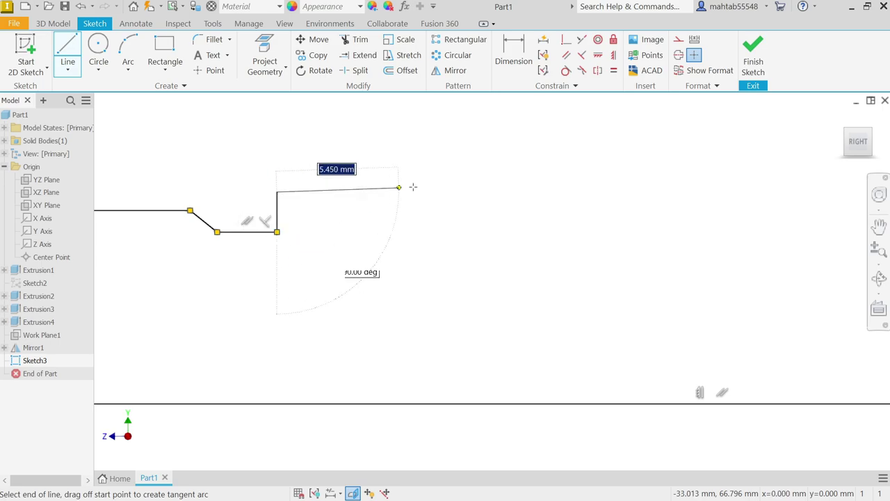
# Step: Draw the rising taper, a horizontal journal edge about 25.6 mm long, and a small raised collar step ending on the web's outer face
pyautogui.scroll(-4, 460, 182)
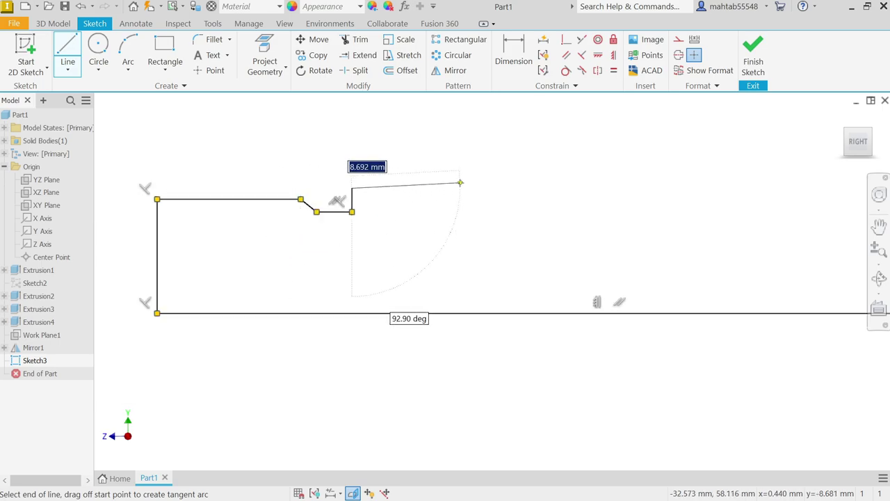
pyautogui.scroll(2, 417, 185)
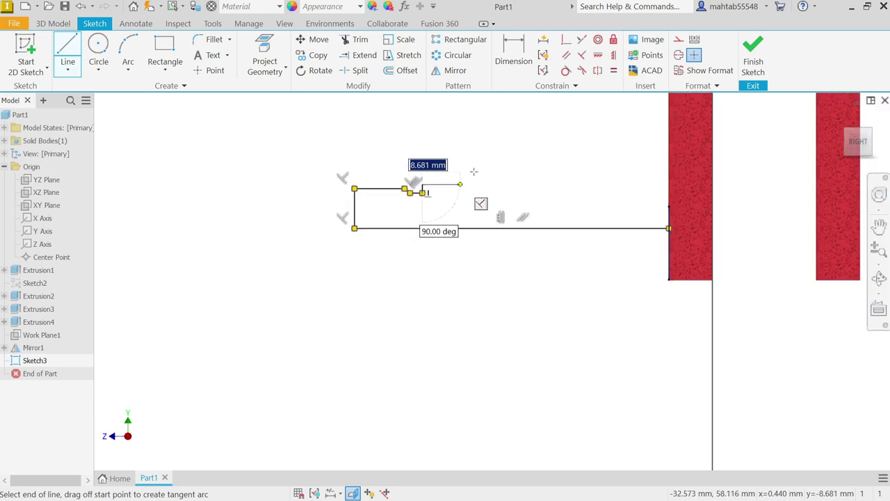
pyautogui.click(549, 159)
pyautogui.scroll(2, 660, 158)
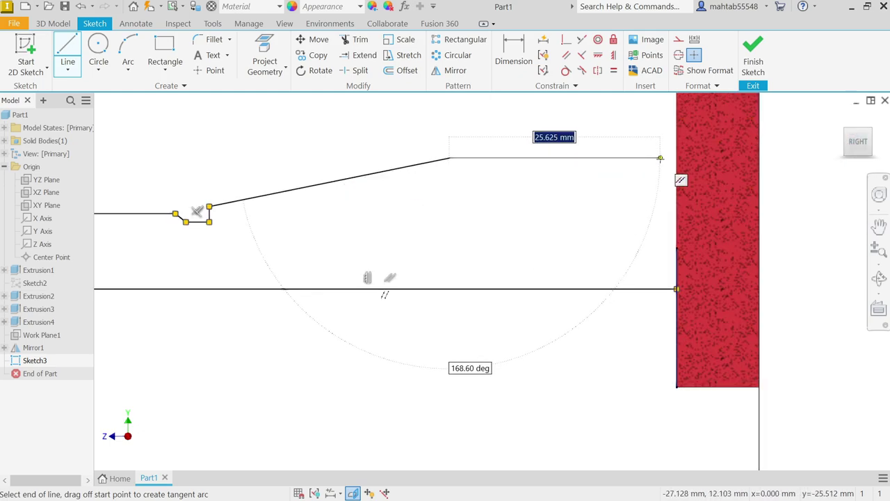
pyautogui.click(660, 159)
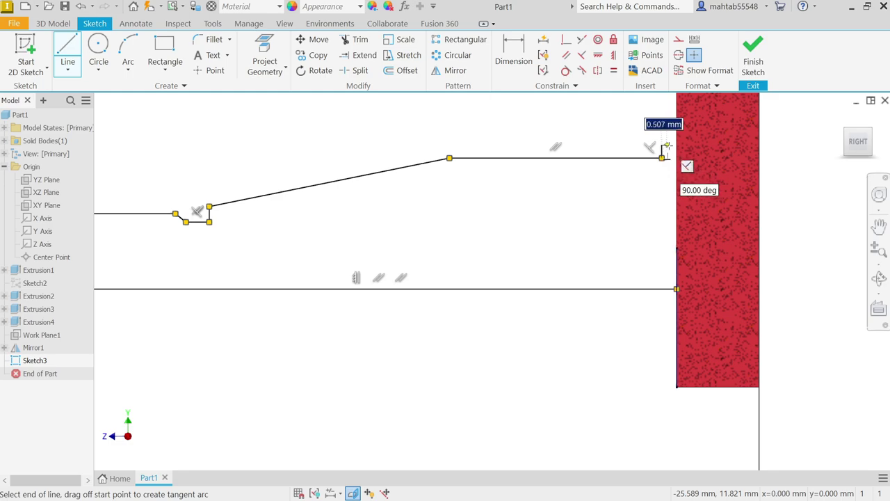
pyautogui.doubleClick(676, 145)
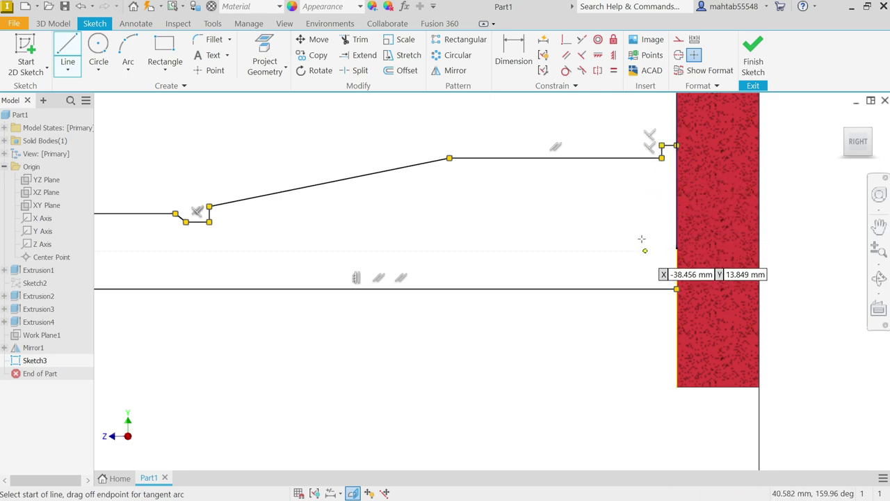
# Step: Close the profile with a line along the web's outer face from the collar's corner to the axis line, ending the Line command
pyautogui.click(676, 146)
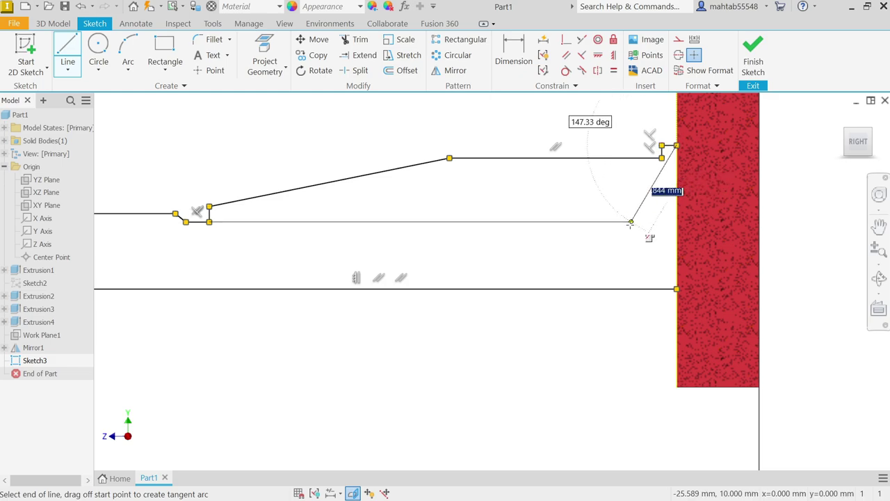
pyautogui.doubleClick(677, 289)
pyautogui.rightClick(572, 222)
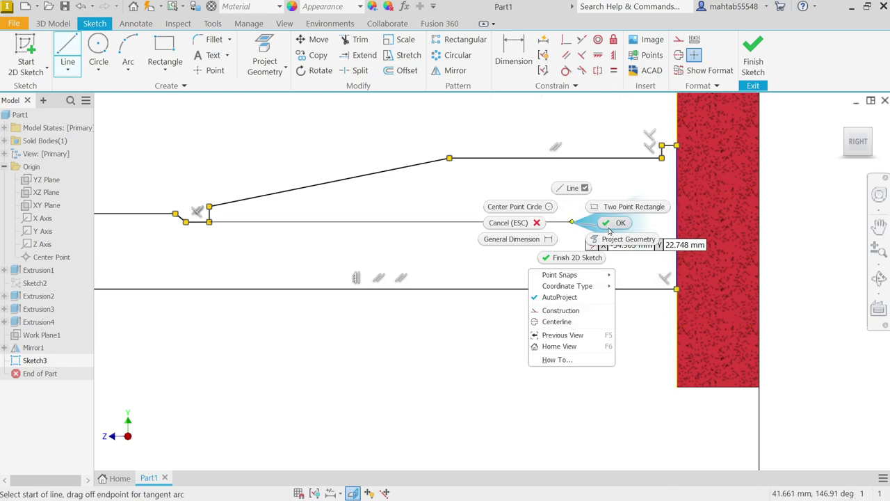
pyautogui.click(615, 226)
# Step: Dimension the horizontal axis line of the shaft profile to 67 mm
pyautogui.scroll(3, 584, 230)
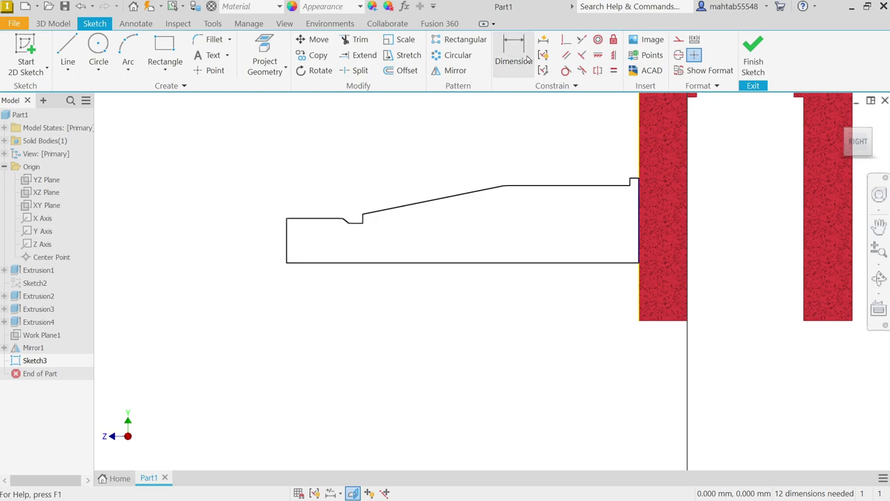
pyautogui.click(510, 58)
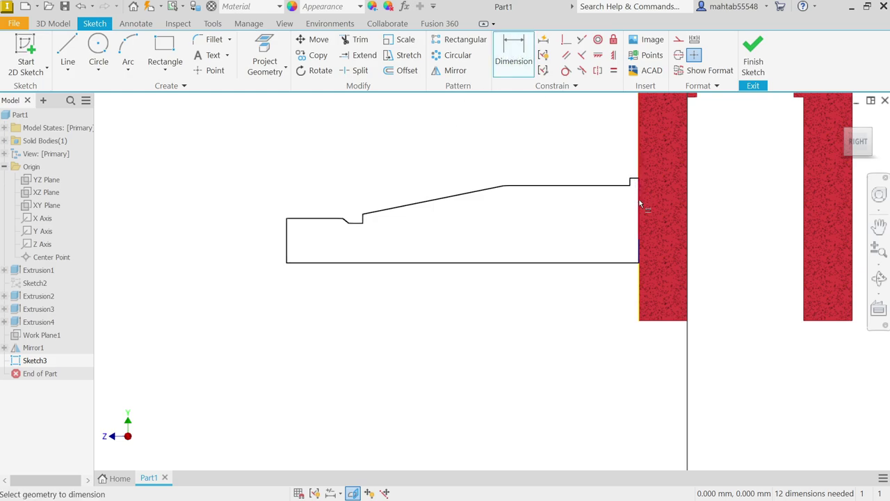
pyautogui.click(612, 262)
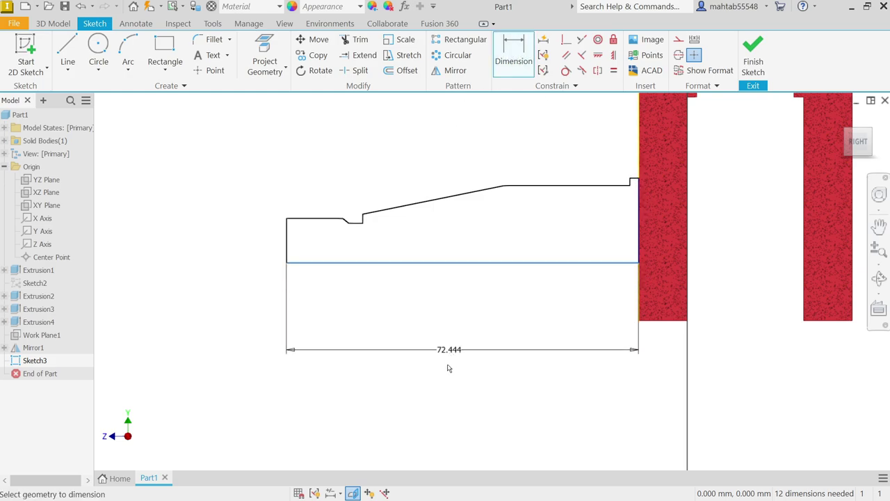
pyautogui.click(448, 367)
pyautogui.write('67')
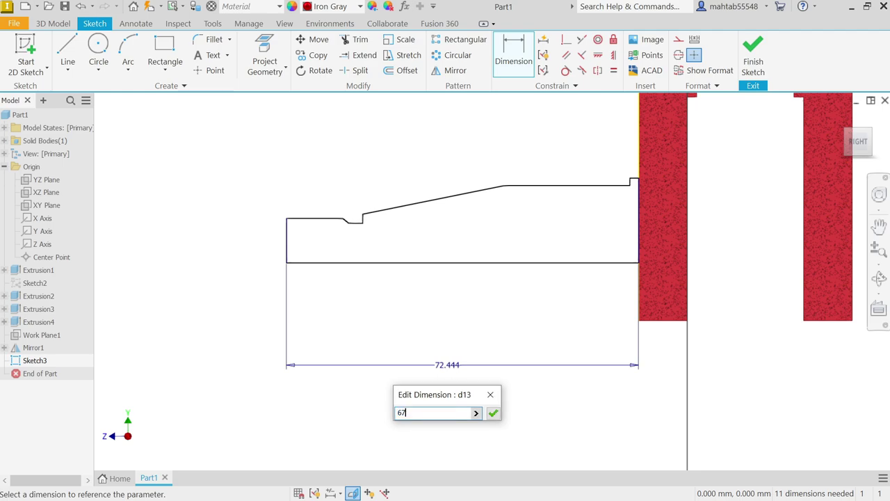
pyautogui.press('Return')
# Step: Move the collar step's edge out of the web so that it lies just outside the web's outer face
pyautogui.rightClick(453, 144)
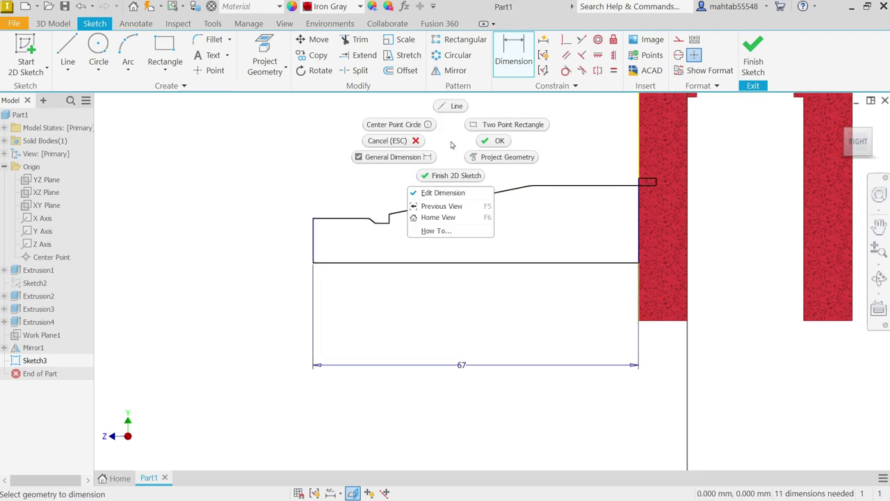
pyautogui.click(498, 142)
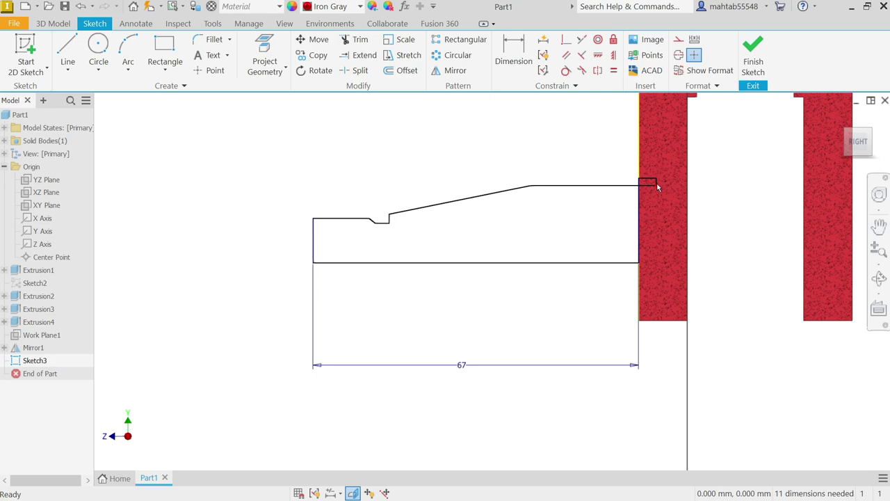
pyautogui.moveTo(657, 187); pyautogui.dragTo(625, 184)
# Step: Dimension the axis line 15 mm above the lower outer corner of the first web
pyautogui.press('d')
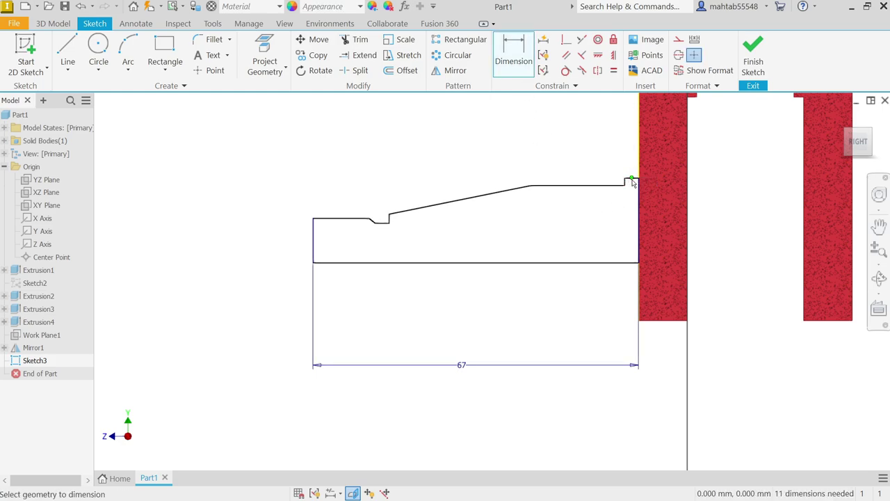
pyautogui.click(624, 264)
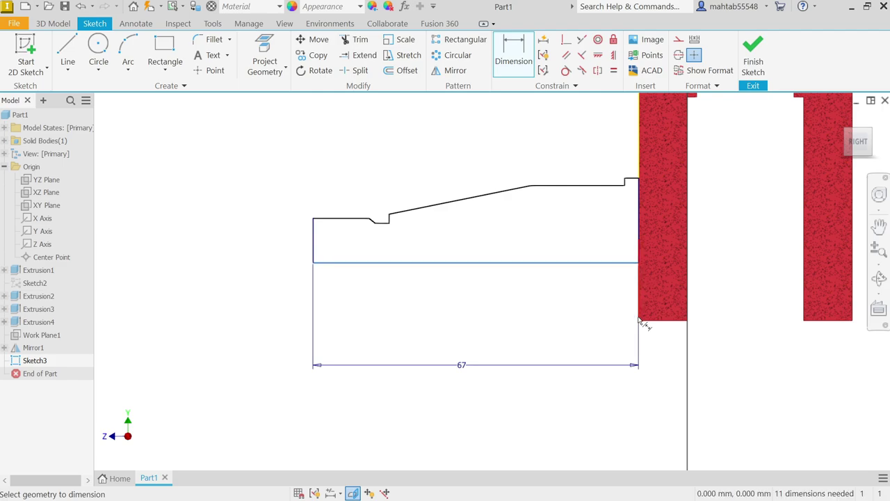
pyautogui.click(639, 320)
pyautogui.click(603, 299)
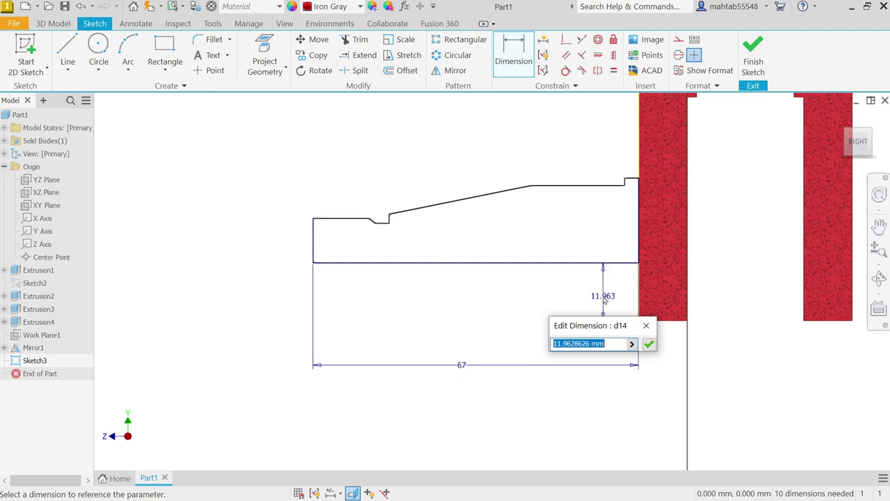
pyautogui.write('15')
pyautogui.press('Return')
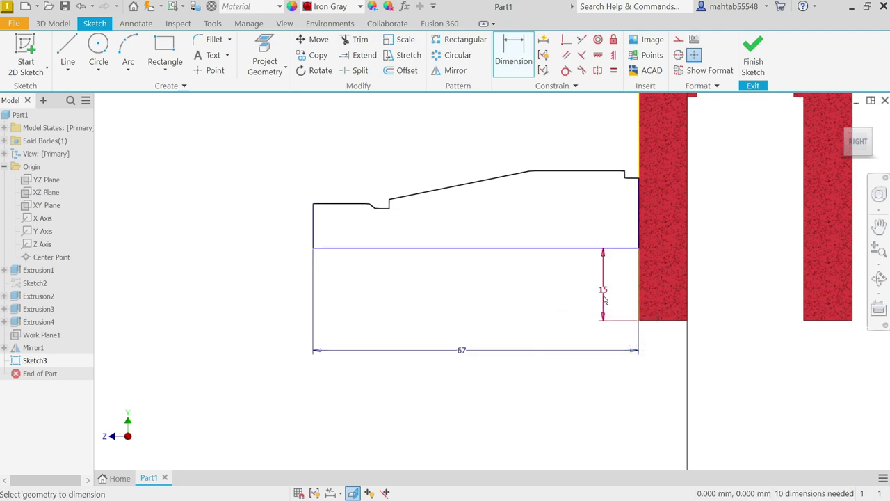
# Step: Set the width of the collar step beside the web to 2 mm
pyautogui.scroll(2, 633, 176)
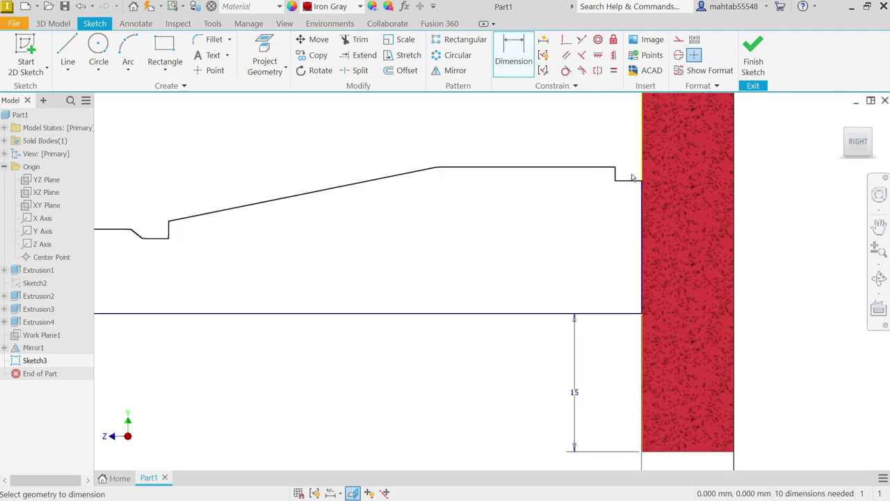
pyautogui.click(634, 181)
pyautogui.click(627, 142)
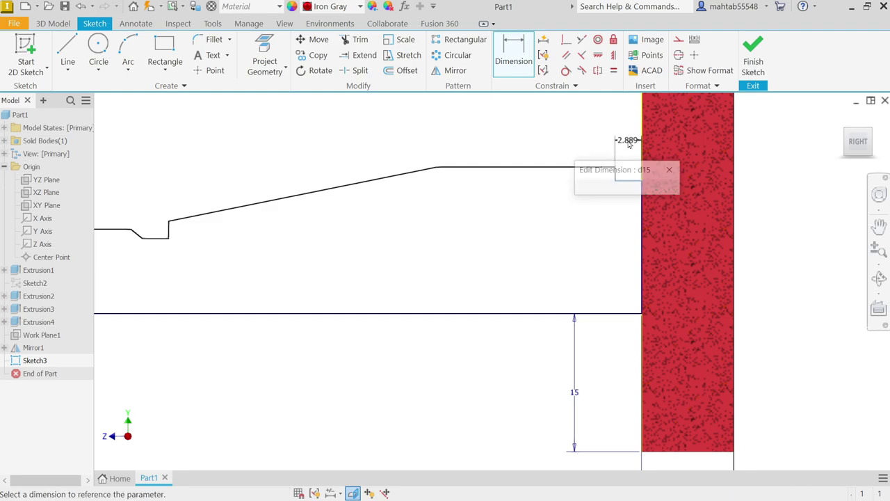
pyautogui.write('2.8891560')
pyautogui.press('Return')
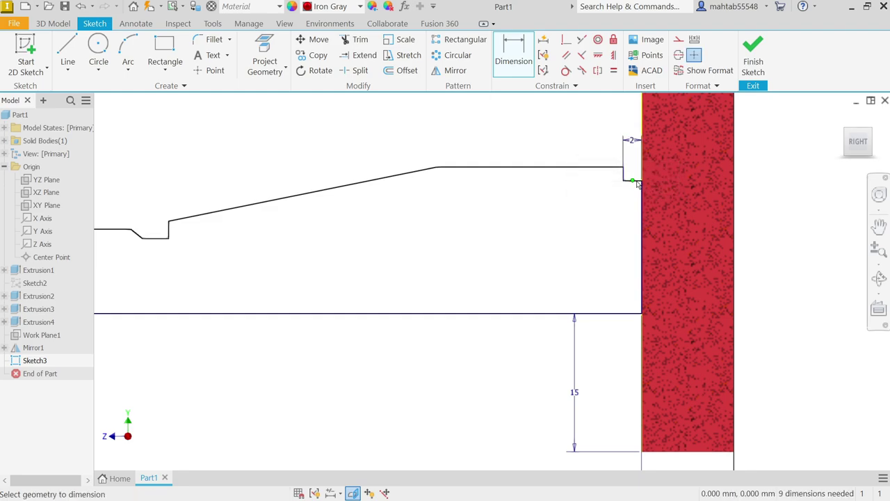
# Step: Dimension the collar edge's height above the axis line as 28/2 mm
pyautogui.click(625, 182)
pyautogui.scroll(2, 626, 183)
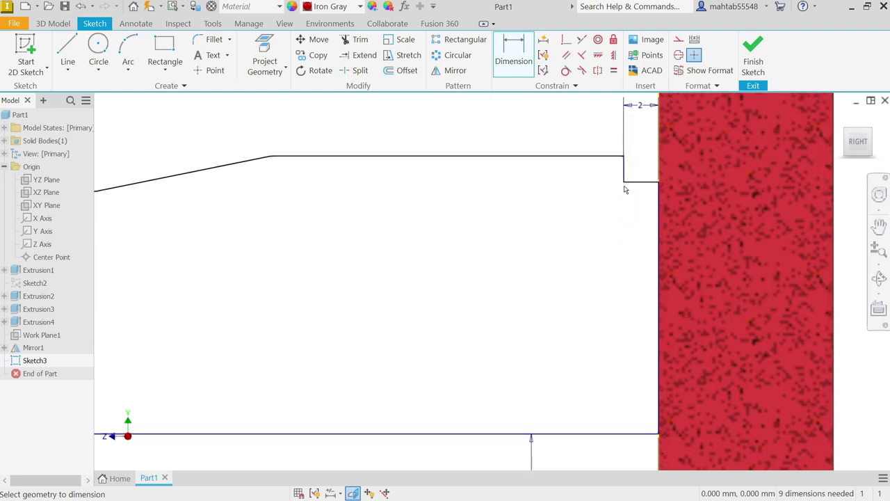
pyautogui.click(628, 185)
pyautogui.scroll(-1, 623, 220)
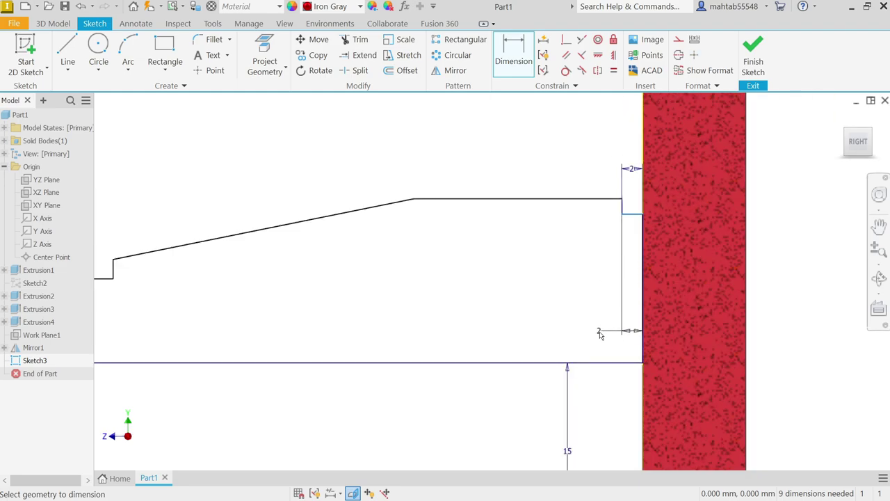
pyautogui.click(615, 362)
pyautogui.click(513, 310)
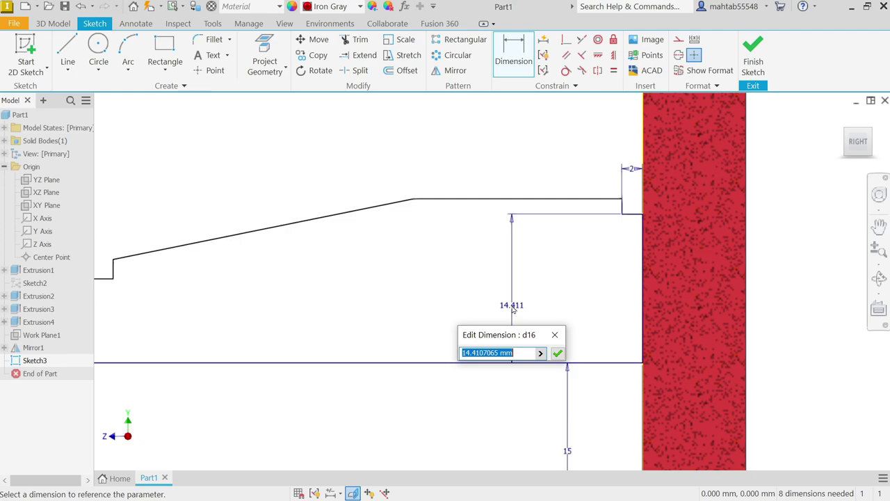
pyautogui.write('28/2')
pyautogui.press('Return')
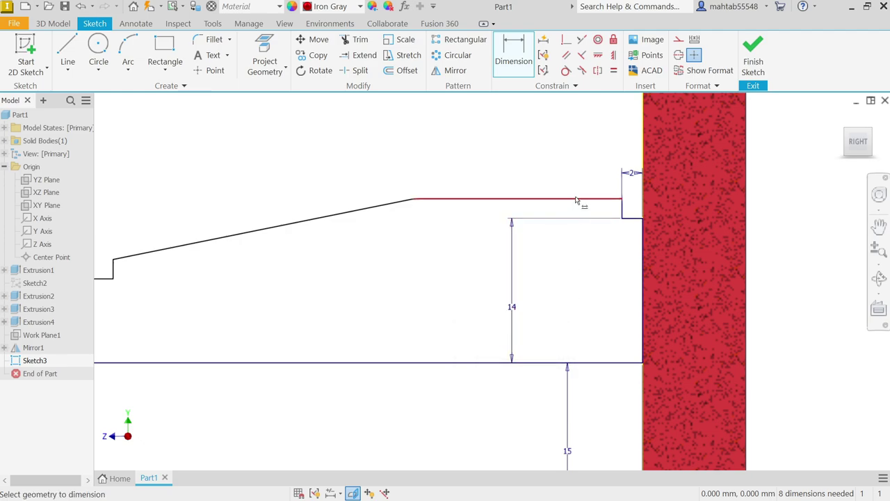
# Step: Dimension the horizontal journal edge's height above the axis line as 25/2 mm
pyautogui.click(433, 200)
pyautogui.click(452, 363)
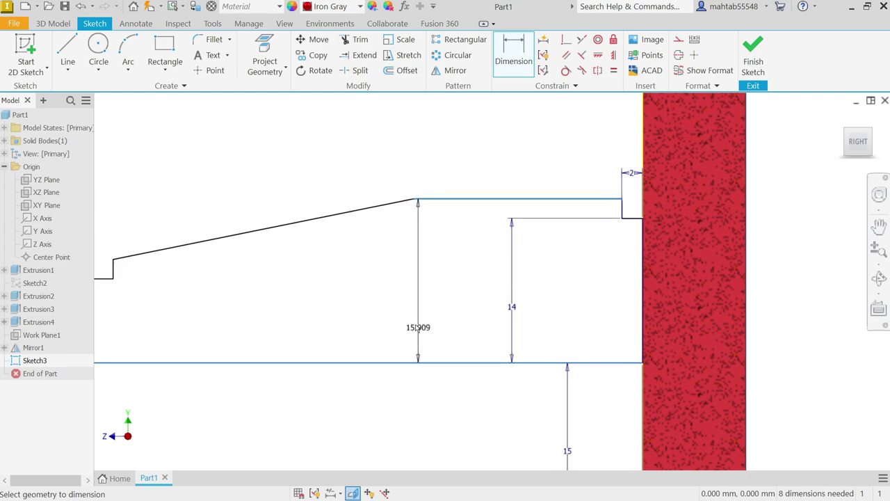
pyautogui.click(383, 293)
pyautogui.write('25/')
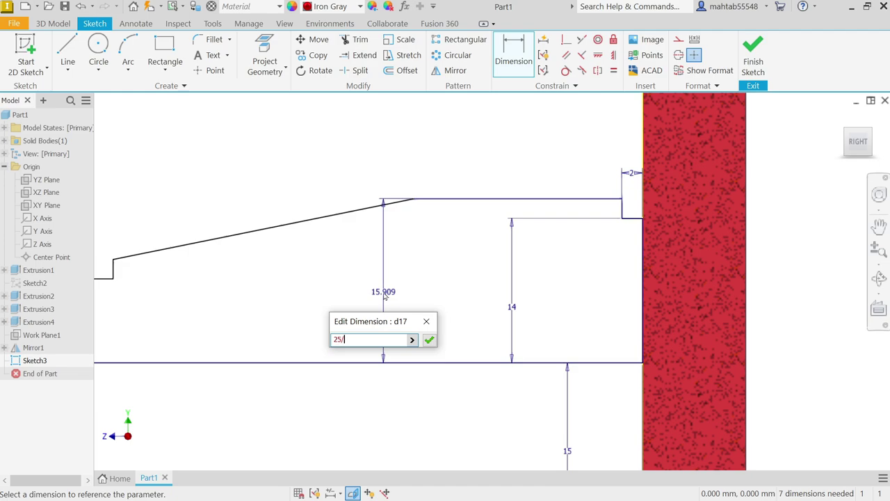
pyautogui.write('2')
pyautogui.press('Return')
pyautogui.scroll(-6, 455, 287)
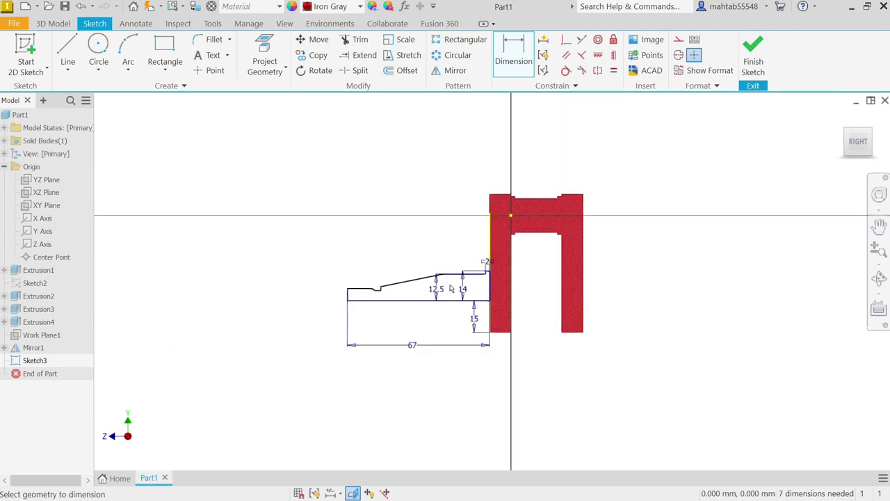
pyautogui.scroll(3, 347, 312)
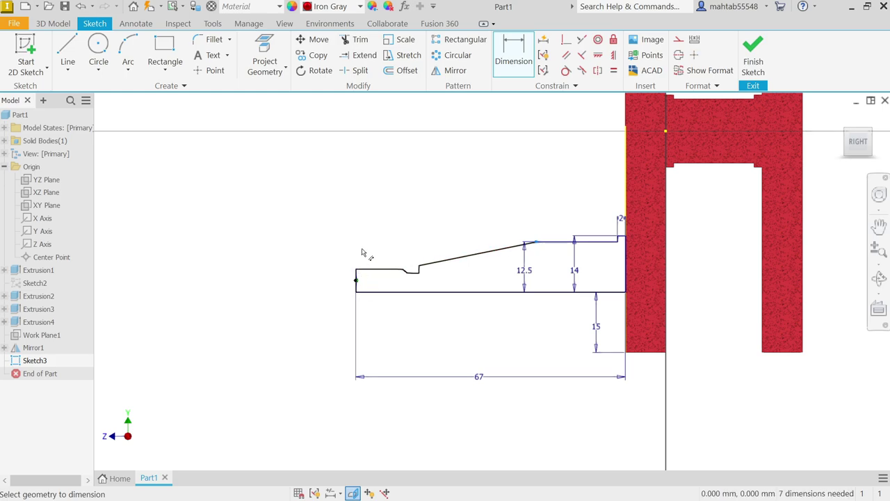
pyautogui.scroll(5, 359, 278)
pyautogui.scroll(-5, 347, 278)
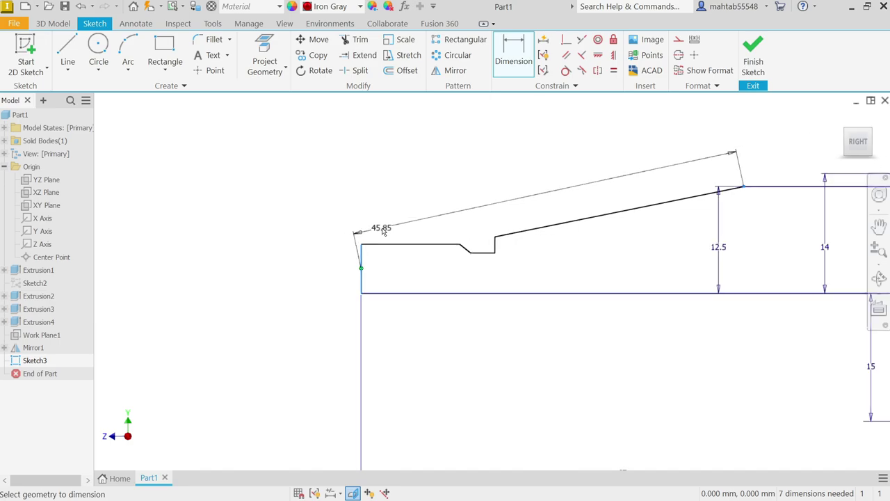
pyautogui.press('Escape')
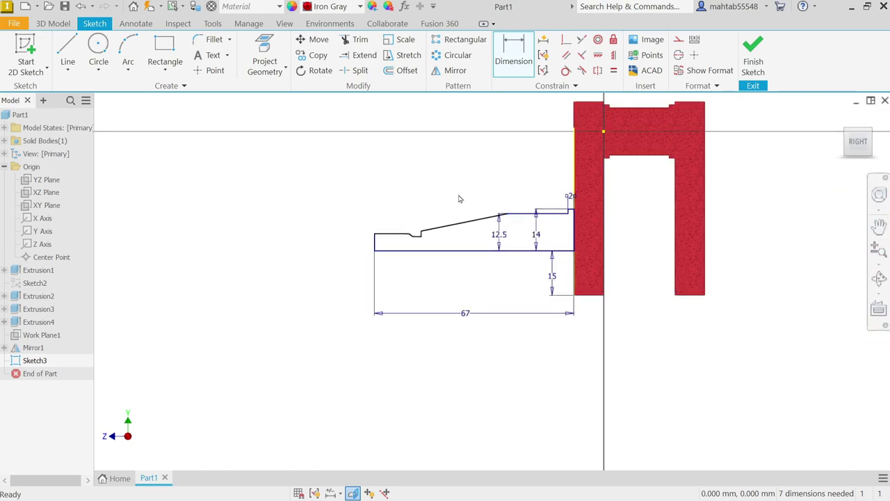
# Step: Dimension the horizontal distance from the shaft's free end to the wide end of the taper as 40 mm
pyautogui.press('d')
pyautogui.scroll(5, 475, 215)
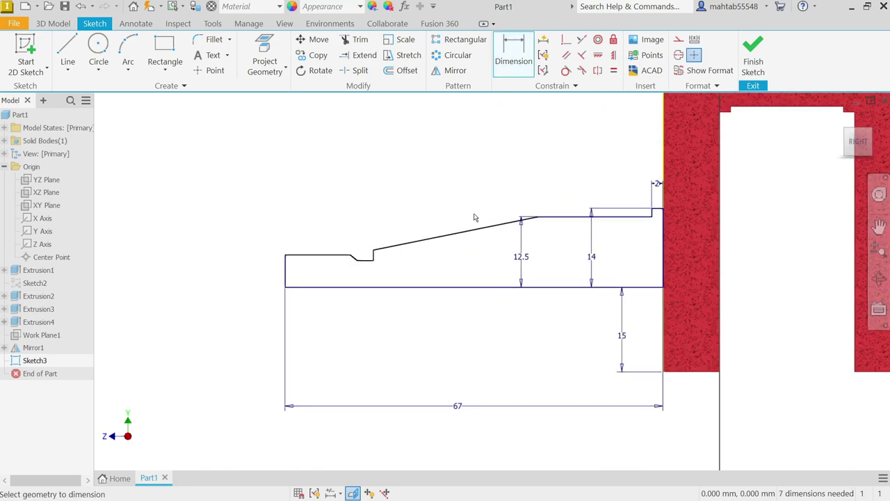
pyautogui.click(595, 222)
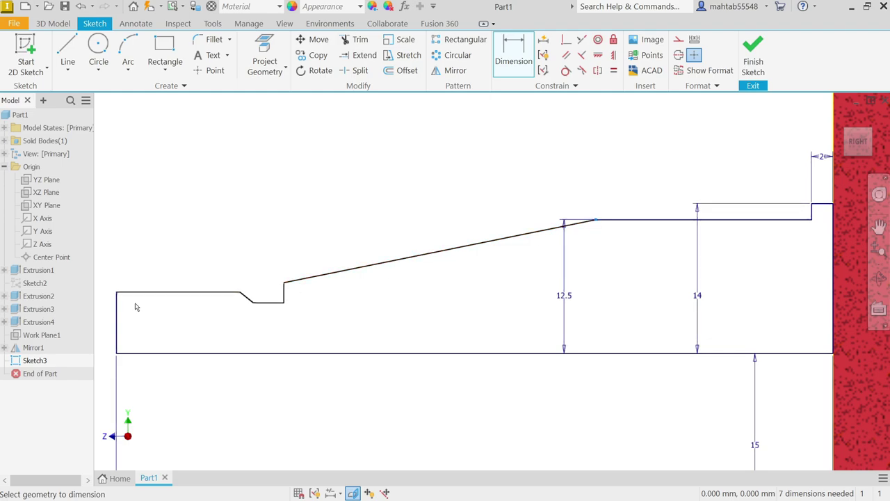
pyautogui.click(117, 306)
pyautogui.click(288, 141)
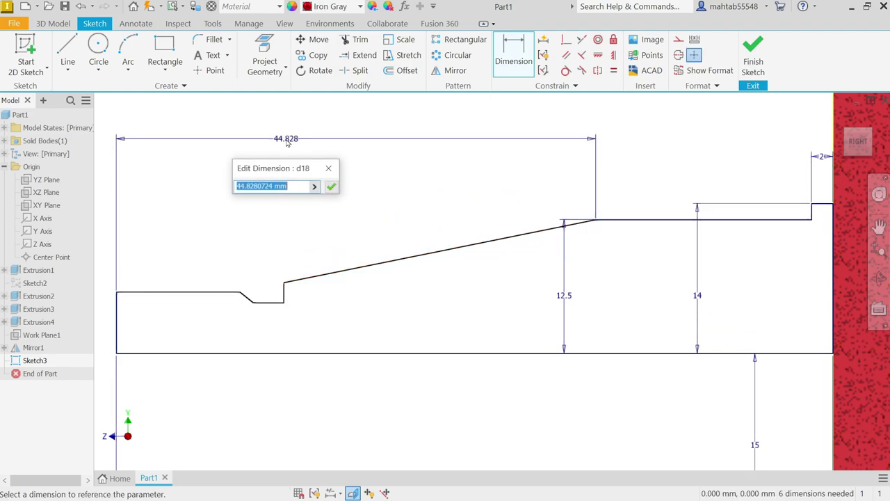
pyautogui.write('40')
pyautogui.click(330, 188)
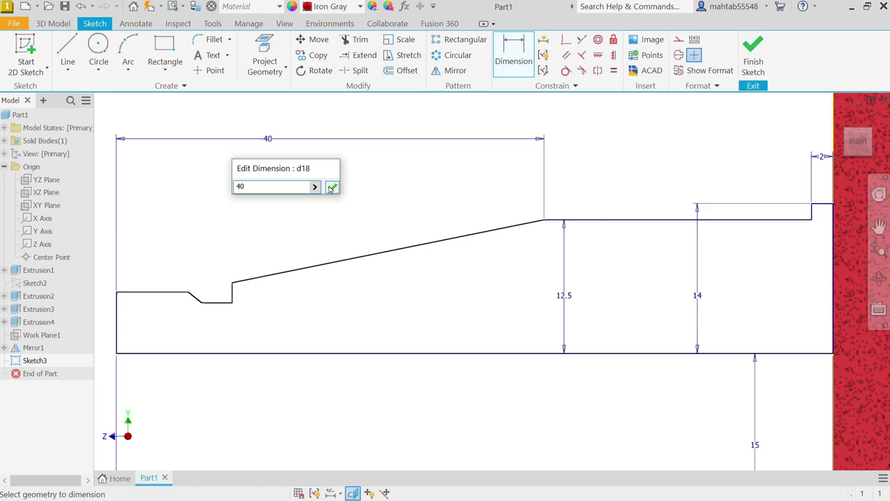
# Step: Dimension the distance from the shaft's free end to the vertical shoulder at the taper's narrow end as 20 mm
pyautogui.click(118, 306)
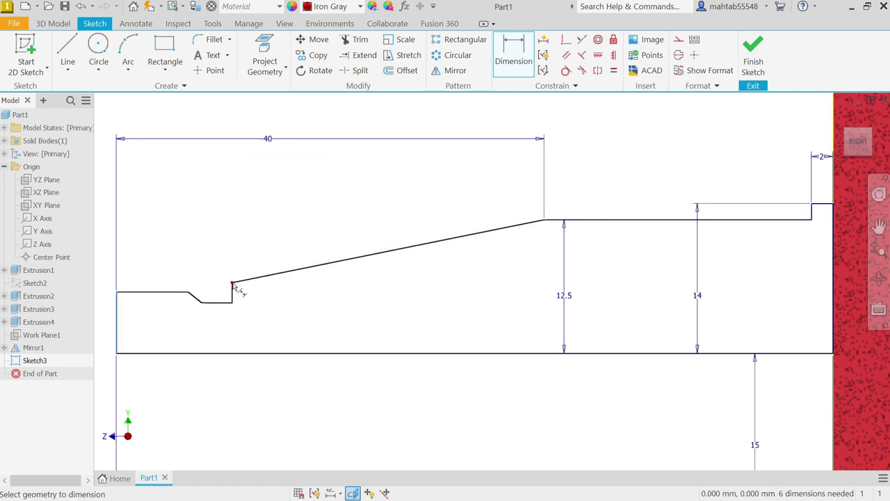
pyautogui.scroll(-2, 233, 303)
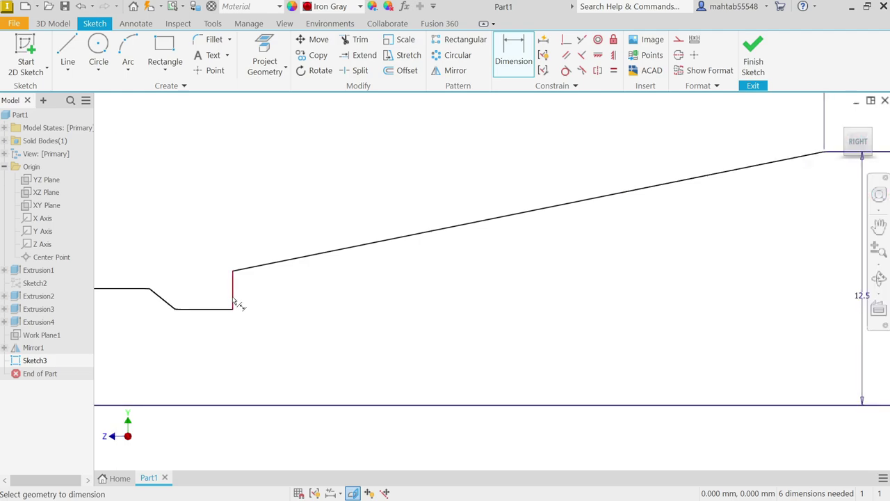
pyautogui.click(234, 302)
pyautogui.scroll(5, 233, 302)
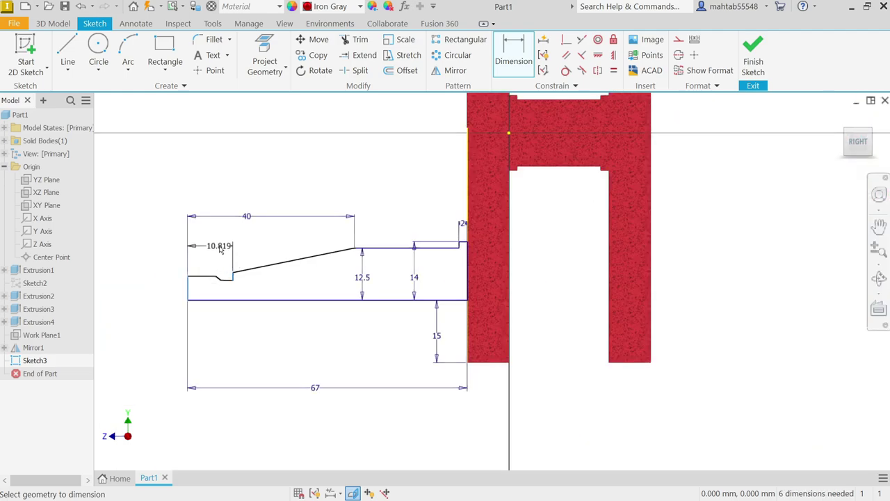
pyautogui.click(219, 246)
pyautogui.write('2')
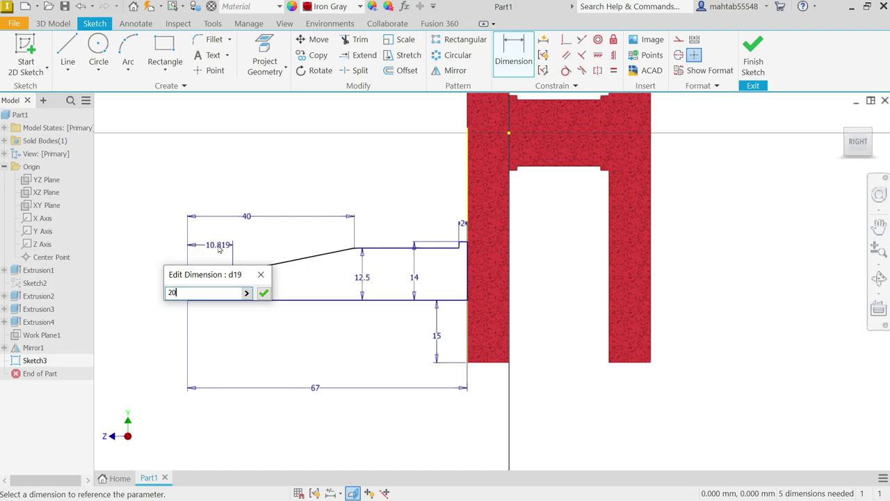
pyautogui.write('0')
pyautogui.press('Return')
# Step: Dimension the undercut's width from its sloped edge's upper corner to the taper shoulder as 5.2 mm
pyautogui.scroll(-4, 243, 278)
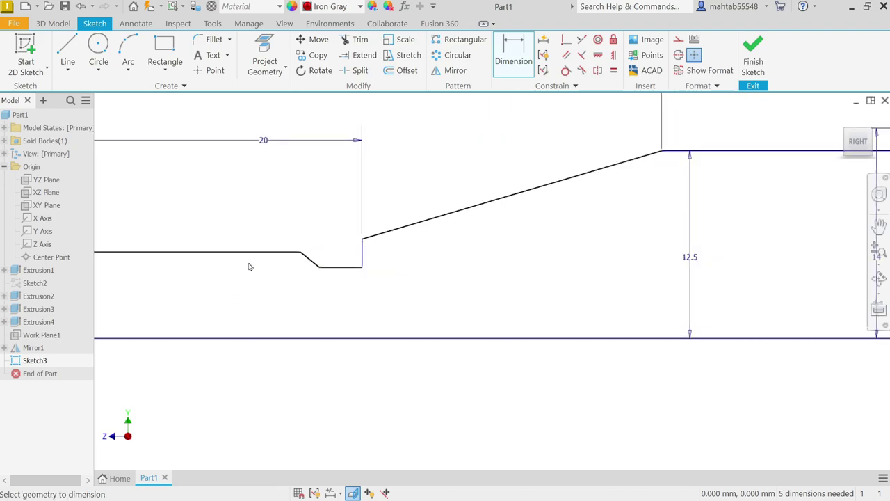
pyautogui.scroll(-2, 322, 243)
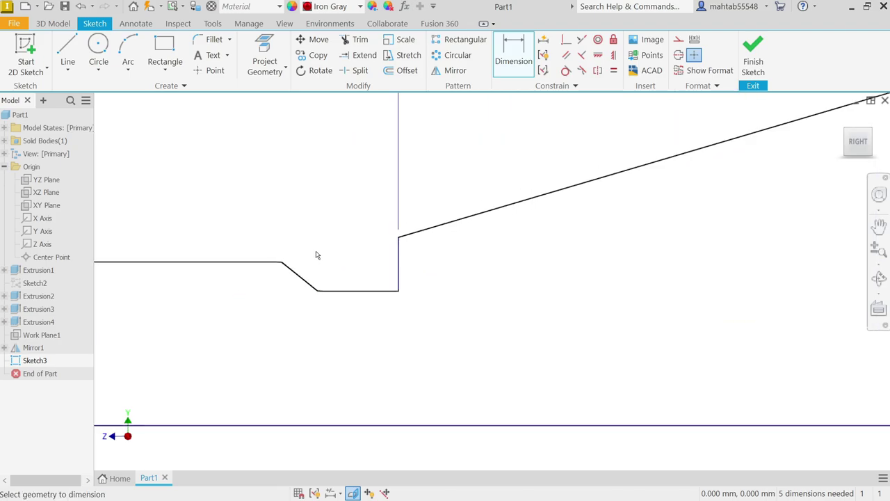
pyautogui.click(400, 281)
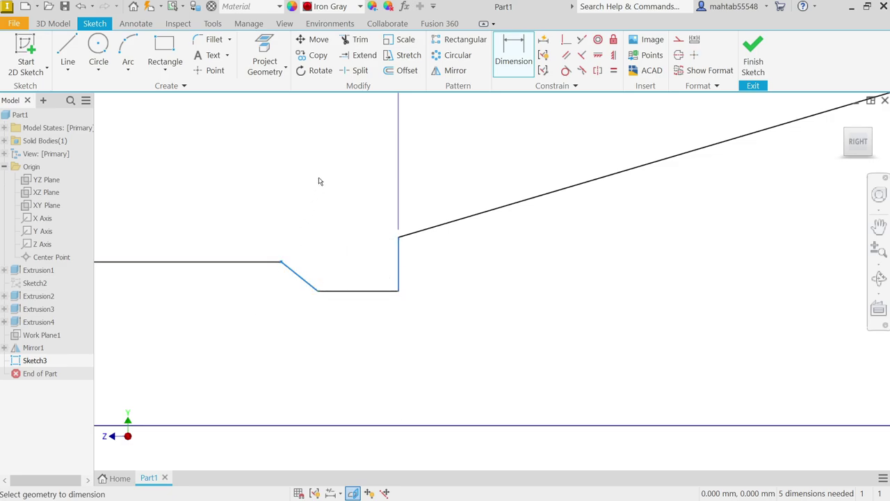
pyautogui.press('Escape')
pyautogui.click(505, 69)
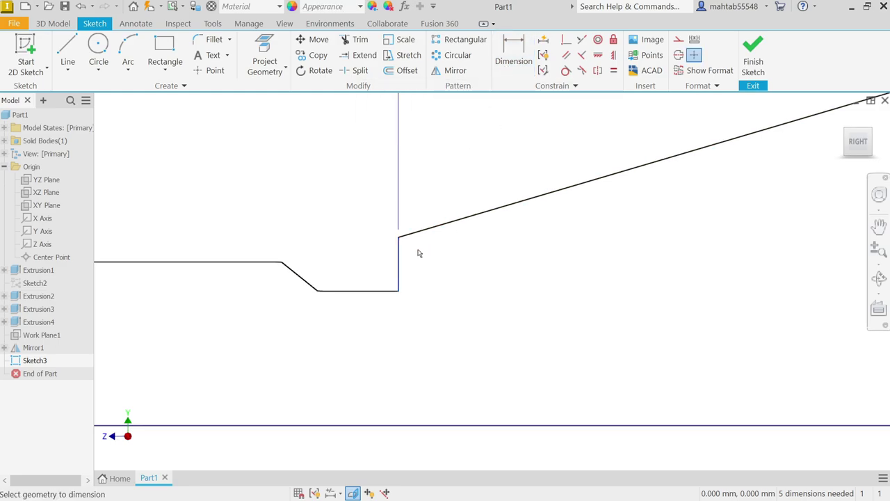
pyautogui.click(281, 263)
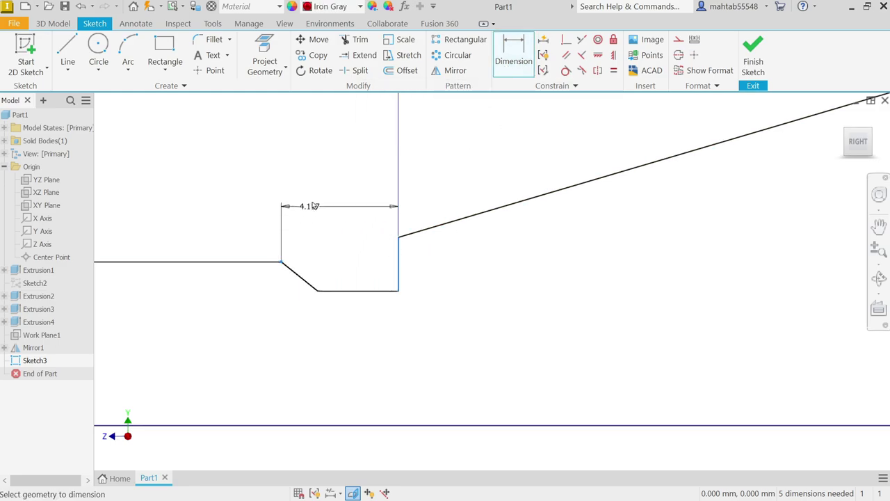
pyautogui.click(318, 183)
pyautogui.write('5')
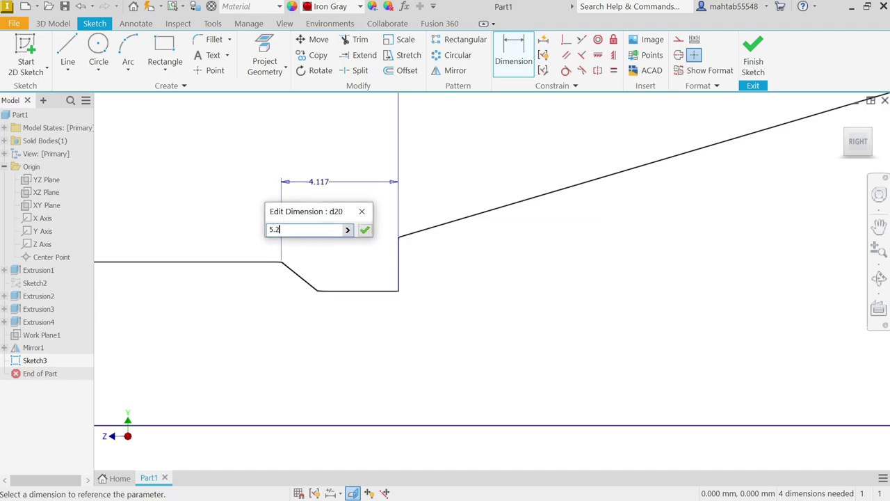
pyautogui.write('.2')
pyautogui.click(365, 229)
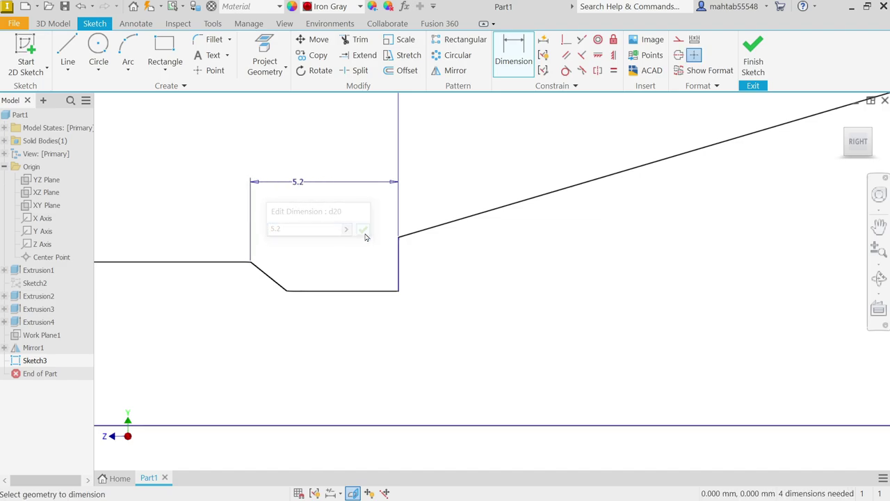
# Step: Set the angle between the undercut's sloped edge and its horizontal floor to 30 degrees
pyautogui.click(276, 284)
pyautogui.click(297, 292)
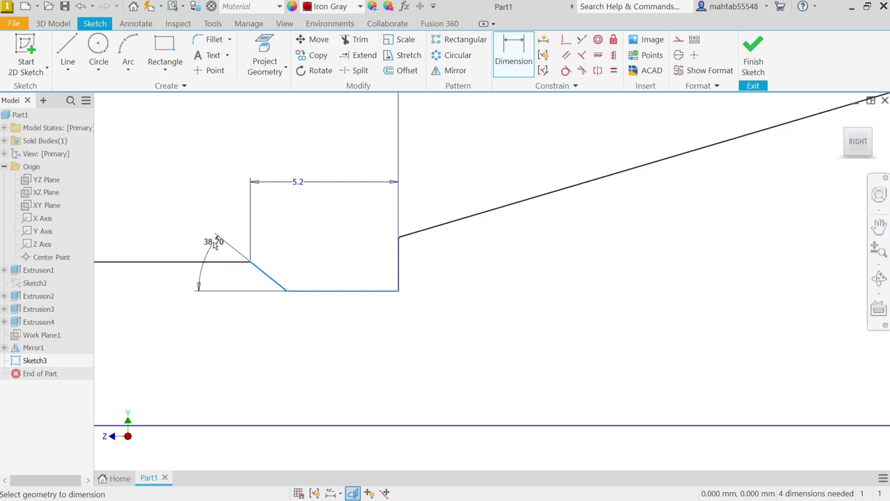
pyautogui.click(187, 244)
pyautogui.write('30')
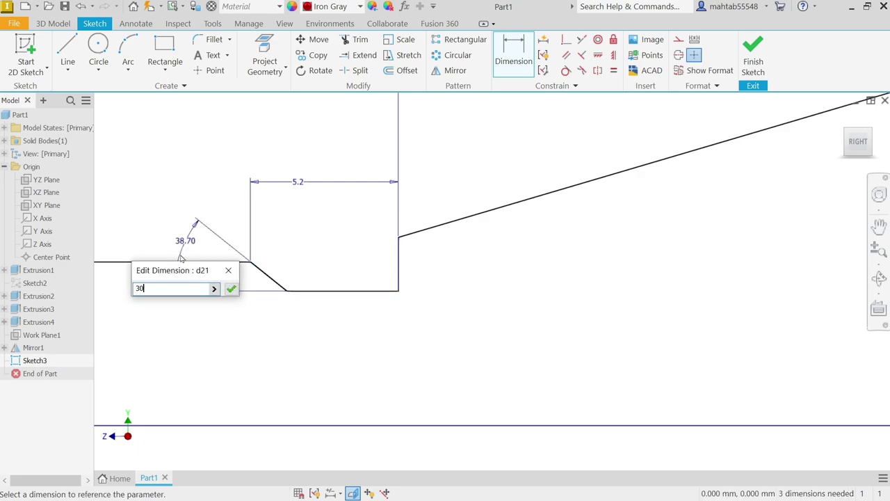
pyautogui.click(231, 288)
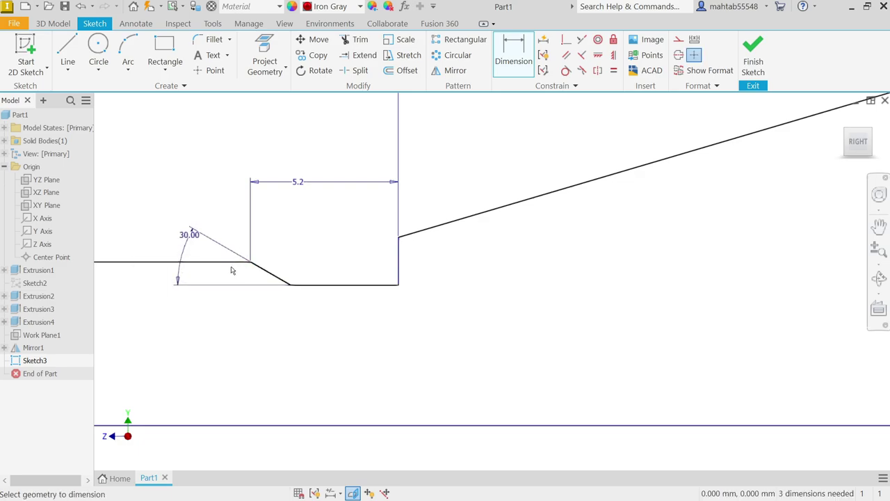
# Step: Dimension the undercut's depth below the end section's horizontal edge as 1.15 mm
pyautogui.click(305, 285)
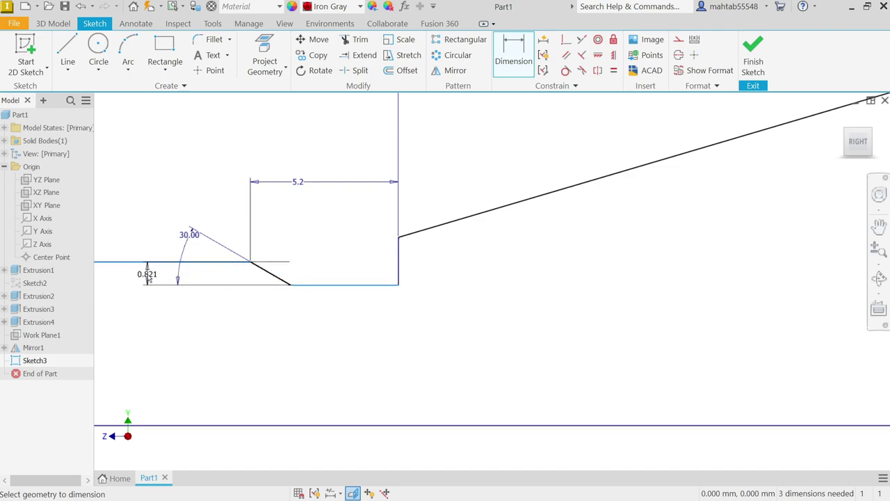
pyautogui.click(128, 283)
pyautogui.write('1.')
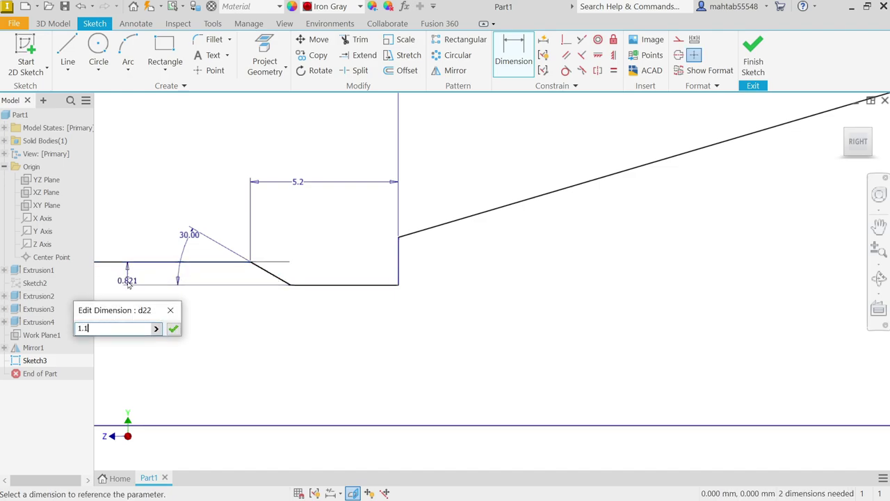
pyautogui.write('15')
pyautogui.press('Return')
# Step: Dimension the height of the vertical edge at the shaft's free end as 20/2 mm
pyautogui.scroll(-3, 411, 285)
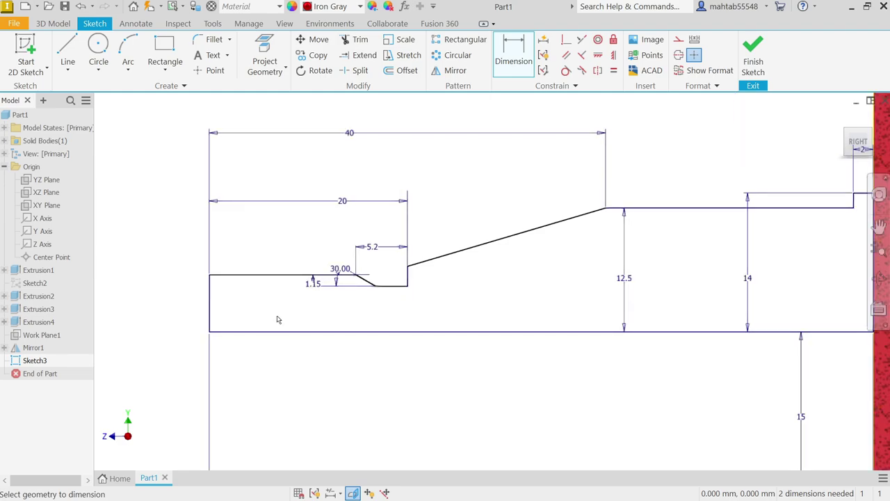
pyautogui.scroll(3, 236, 311)
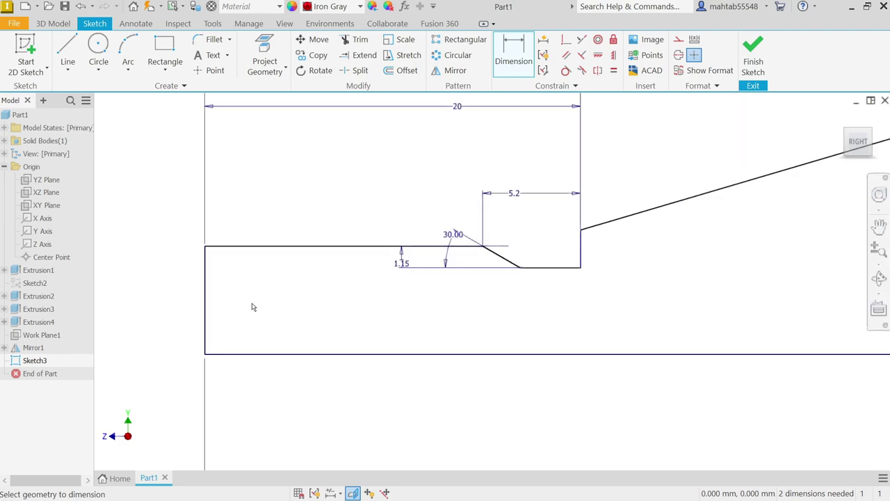
pyautogui.moveTo(252, 306); pyautogui.dragTo(366, 282, button='middle')
pyautogui.scroll(-1, 291, 274)
pyautogui.click(308, 282)
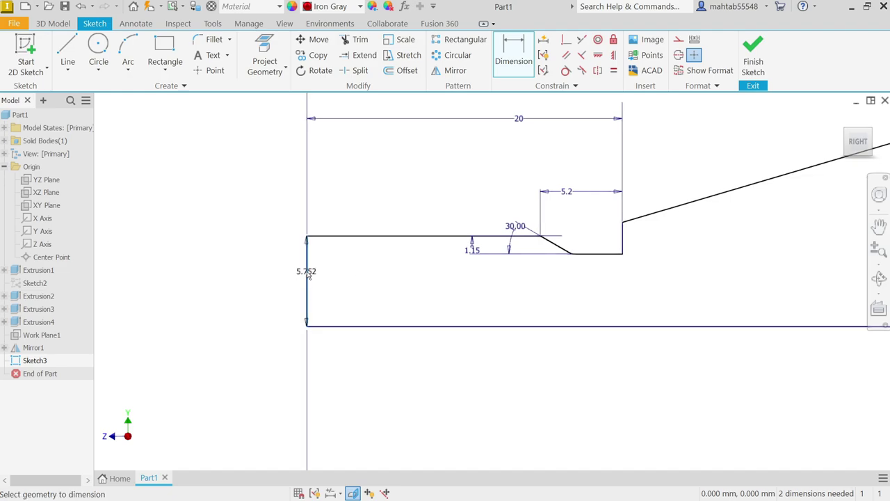
pyautogui.click(278, 275)
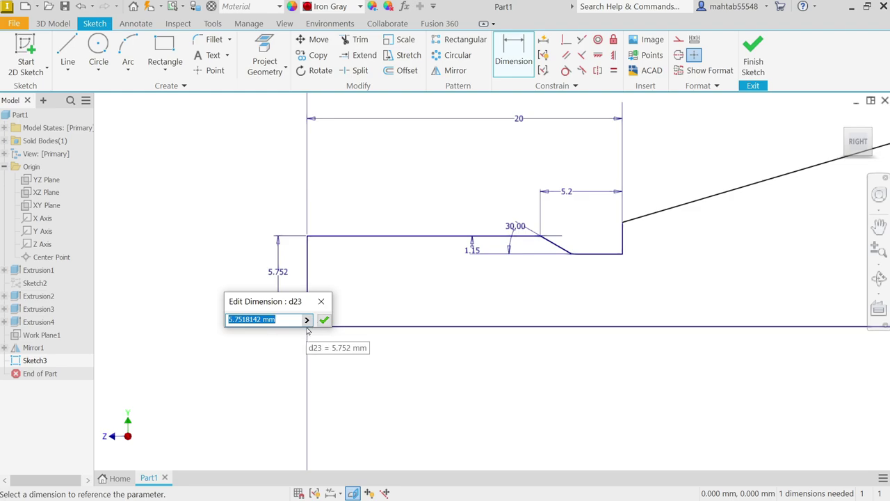
pyautogui.write('20')
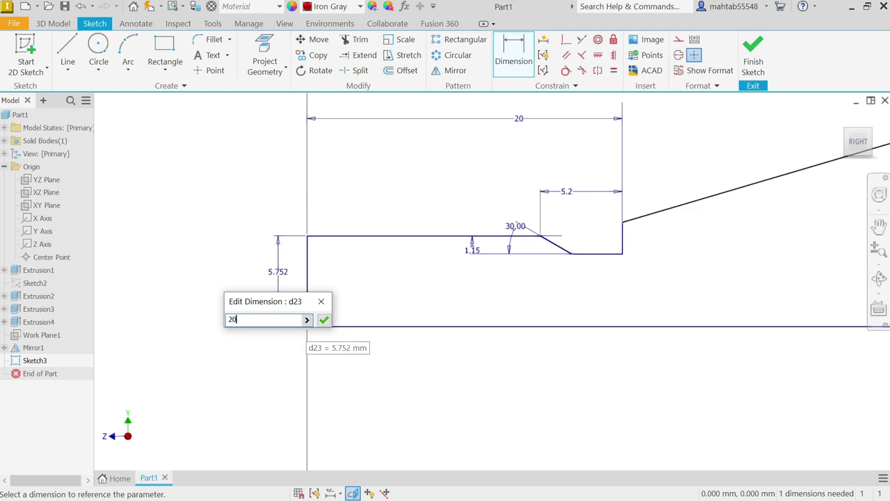
pyautogui.write('/2')
pyautogui.press('Return')
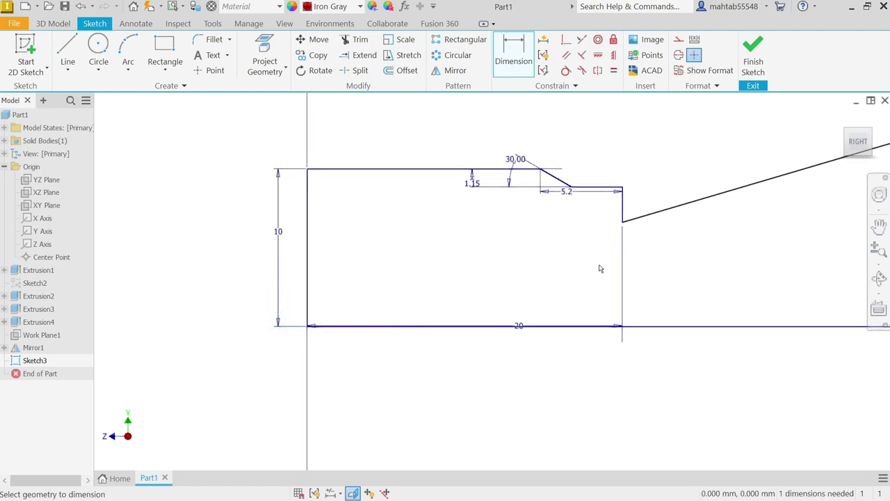
# Step: Dimension the height of the taper's narrow-end corner above the axis line as 21/2 mm
pyautogui.click(622, 224)
pyautogui.click(644, 326)
pyautogui.click(212, 274)
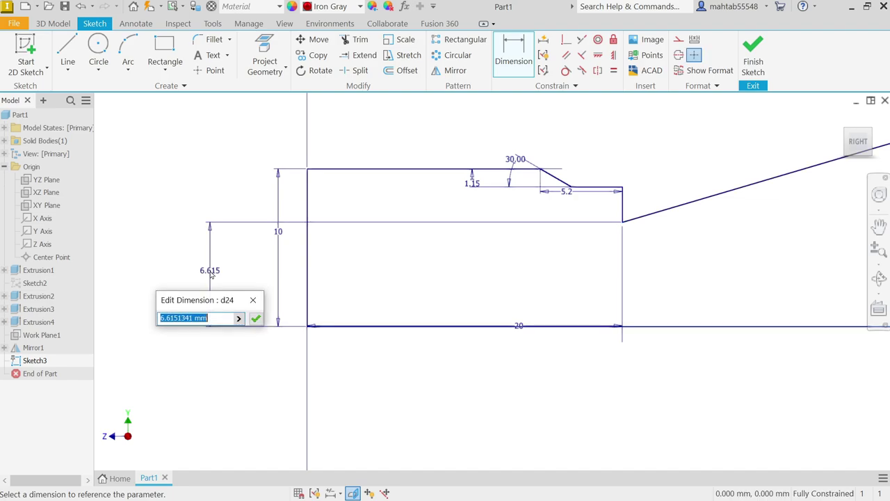
pyautogui.write('21')
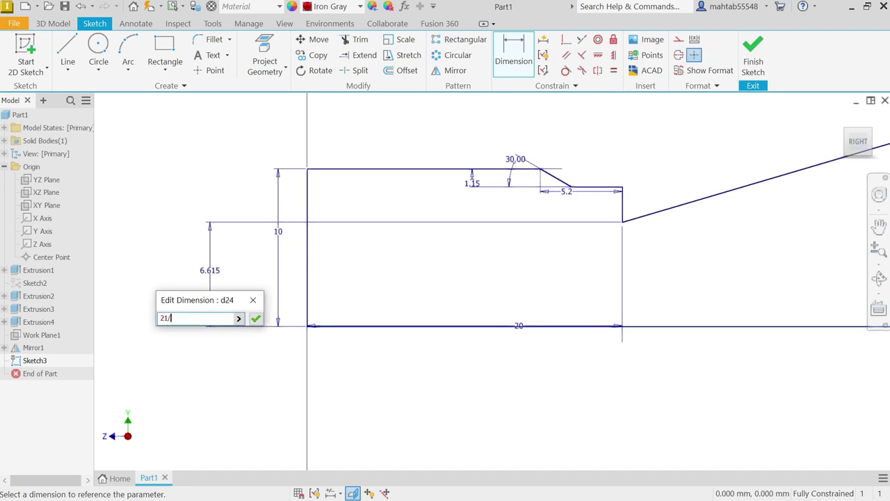
pyautogui.write('/2')
pyautogui.press('Return')
# Step: Finish the sketch and revolve the shaft-end profile 360 degrees about its long axis line, joining it to the first web
pyautogui.scroll(-4, 406, 244)
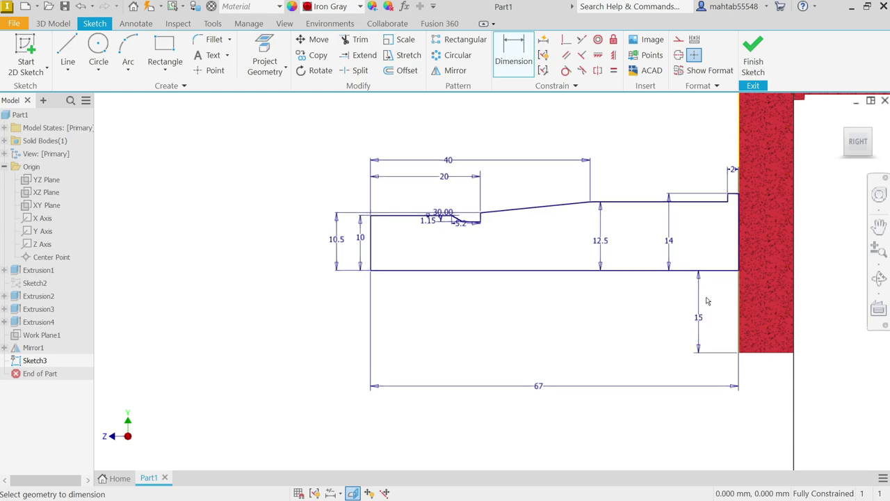
pyautogui.click(753, 56)
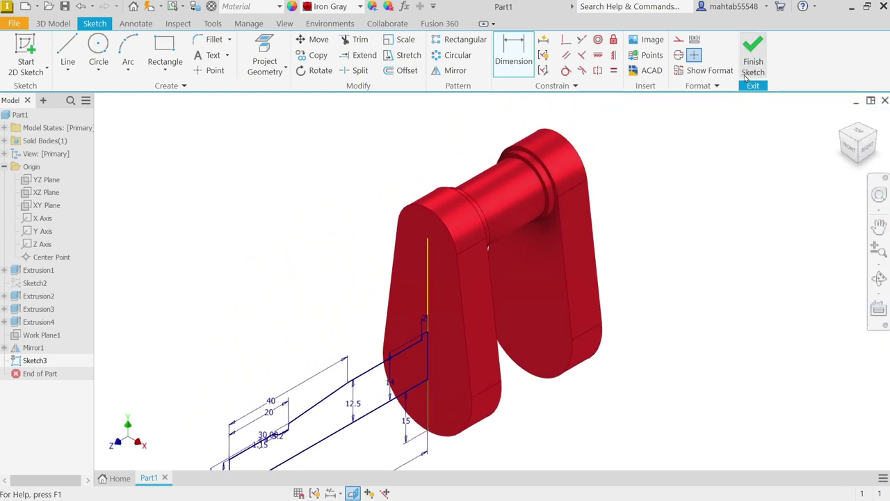
pyautogui.scroll(-3, 436, 415)
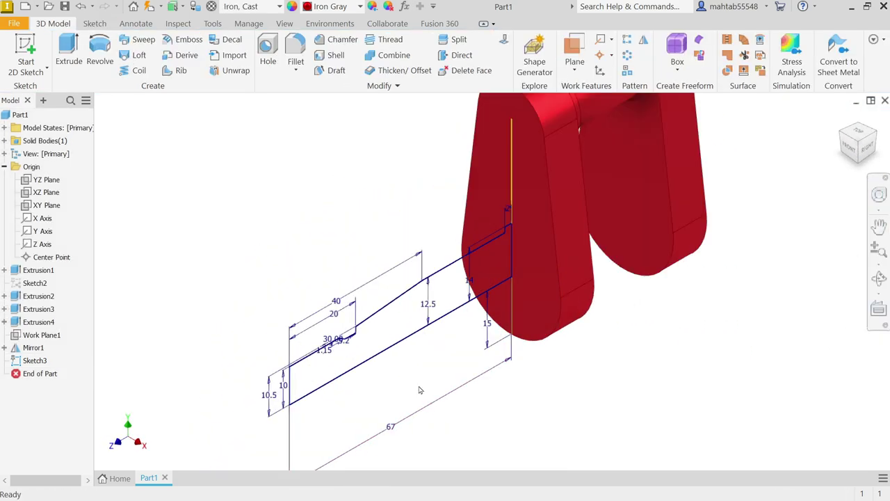
pyautogui.click(100, 61)
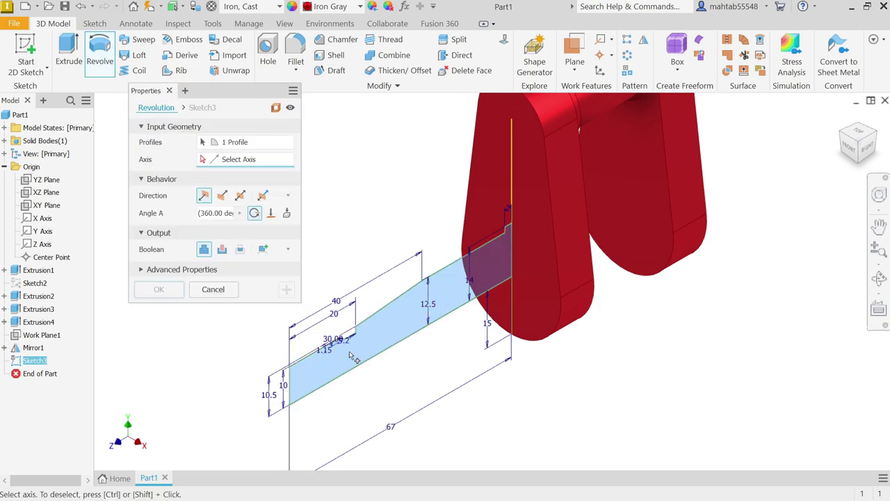
pyautogui.scroll(-2, 267, 390)
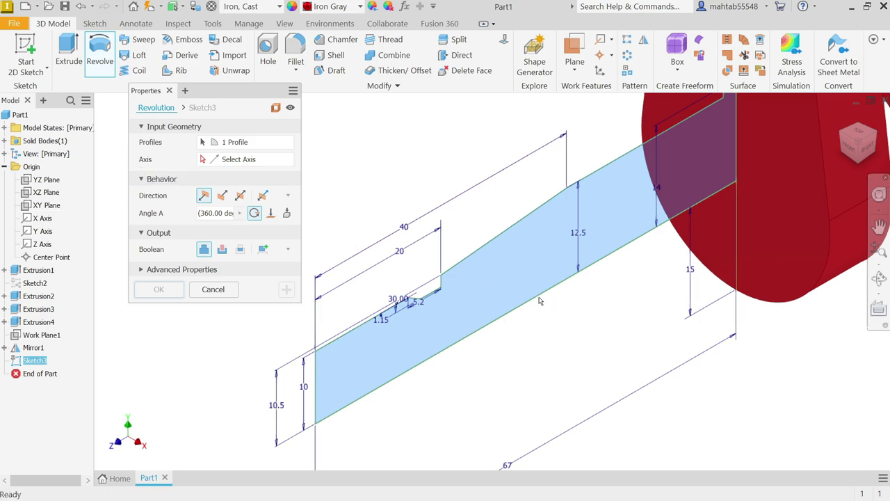
pyautogui.click(211, 163)
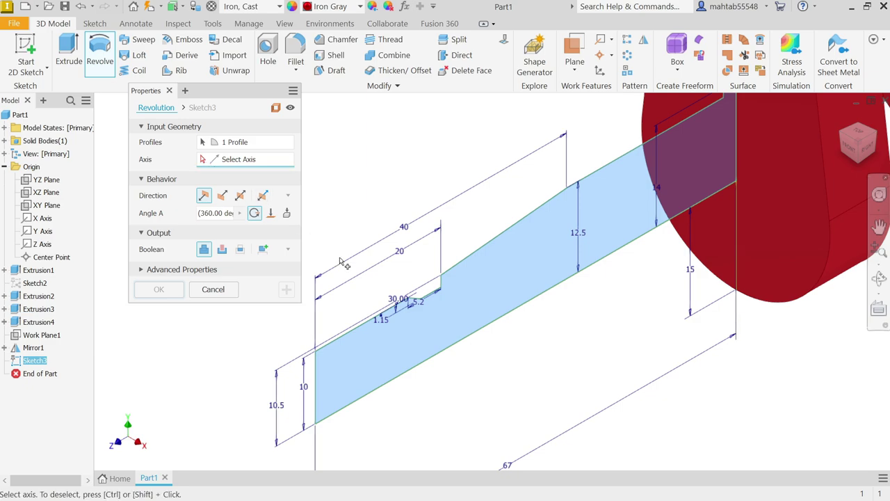
pyautogui.click(439, 360)
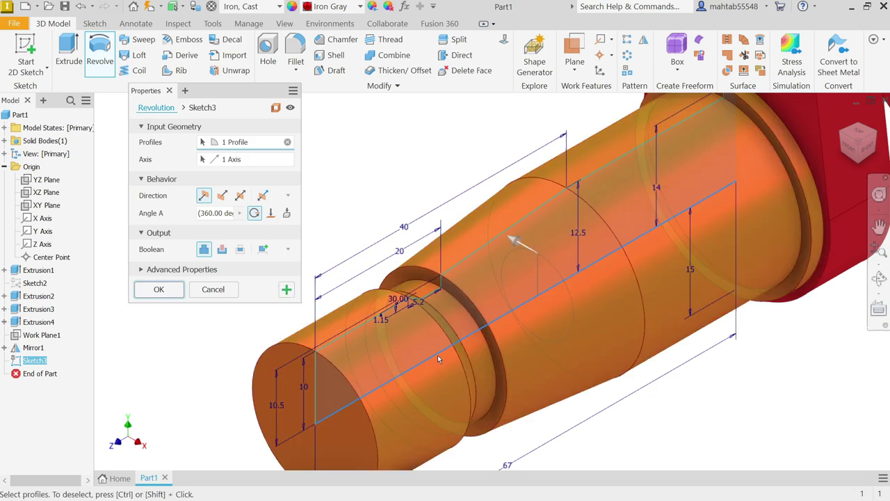
pyautogui.scroll(-2, 572, 242)
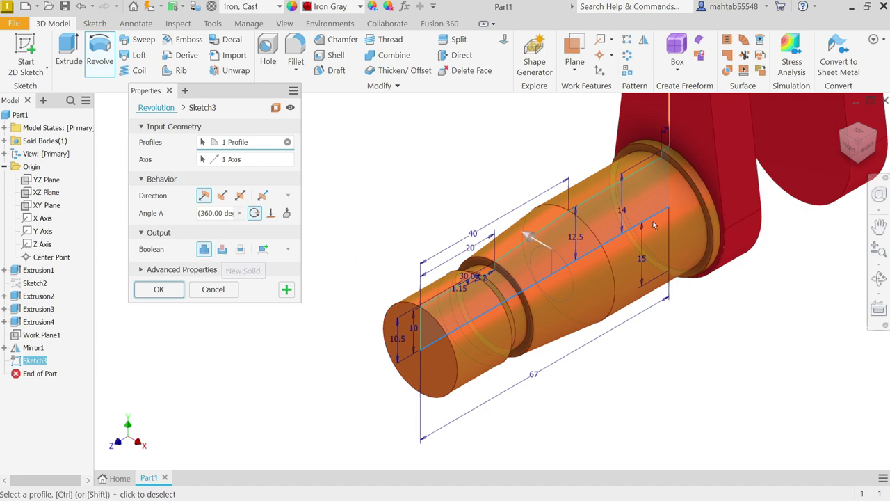
pyautogui.click(160, 289)
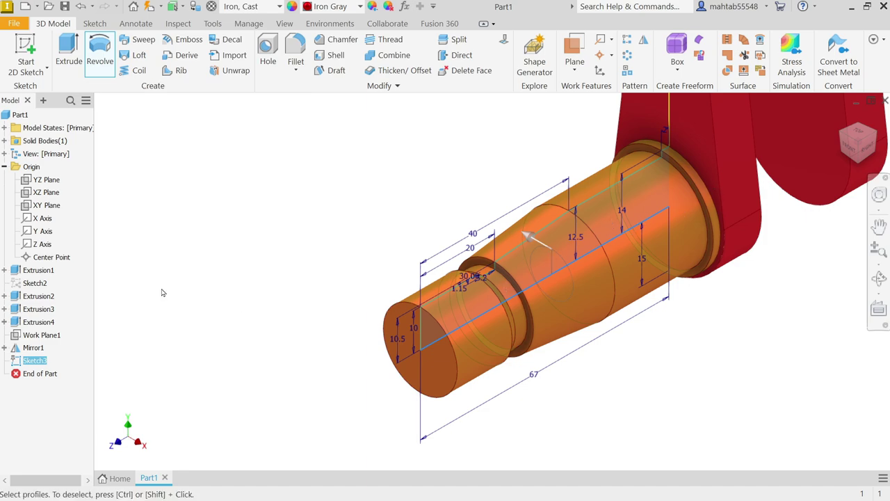
pyautogui.scroll(-3, 465, 278)
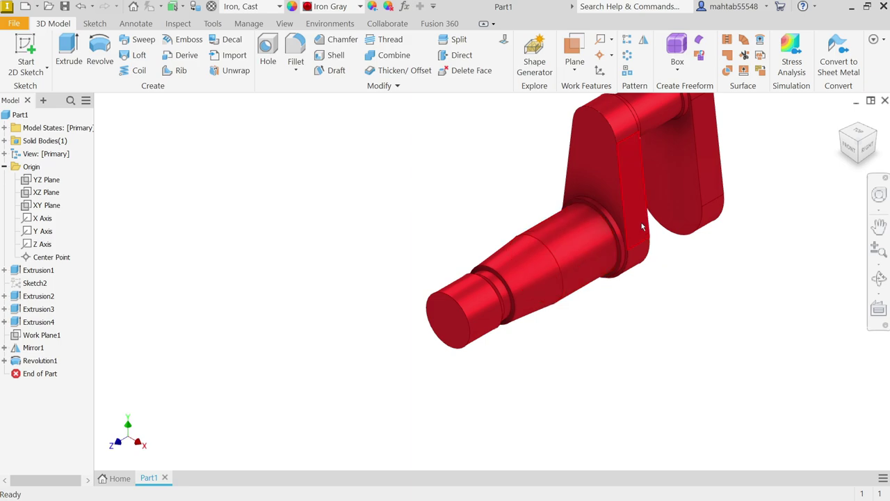
pyautogui.scroll(-3, 577, 250)
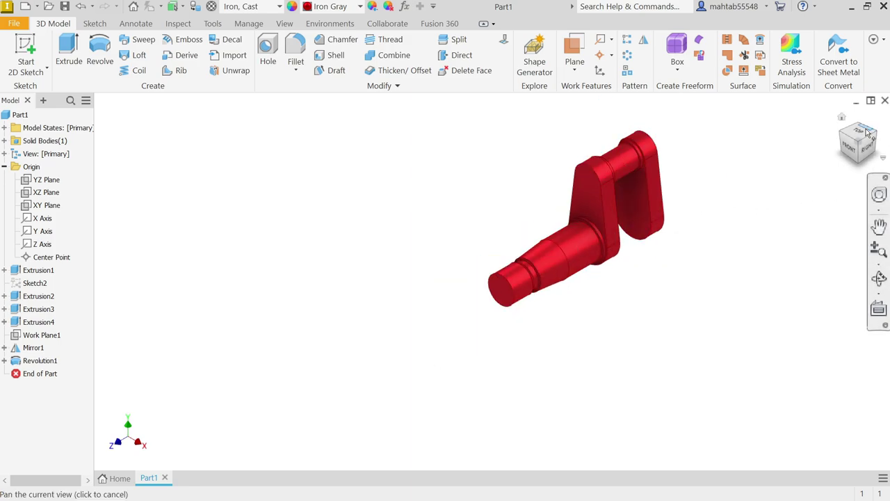
# Step: Examine the reference drawing for the lengths, diameters, keyway and undercut details of the opposite shaft end
pyautogui.scroll(2, 781, 128)
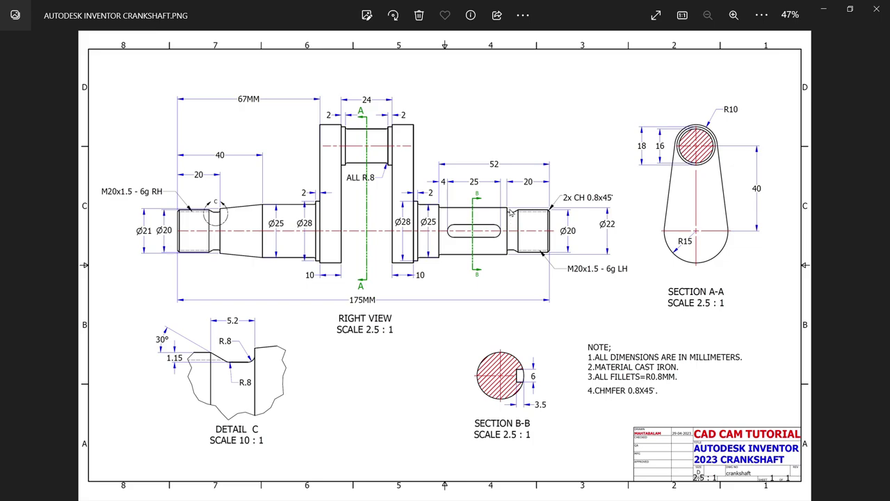
pyautogui.scroll(4, 511, 212)
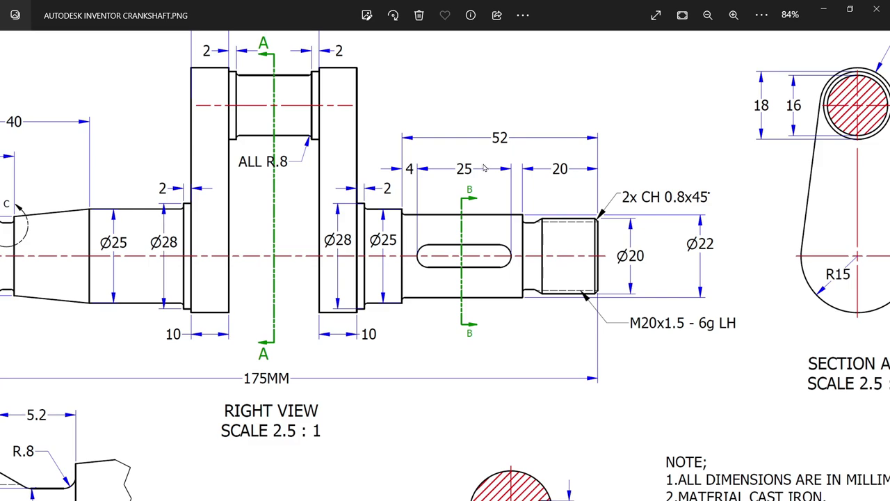
pyautogui.moveTo(412, 315); pyautogui.dragTo(616, 297)
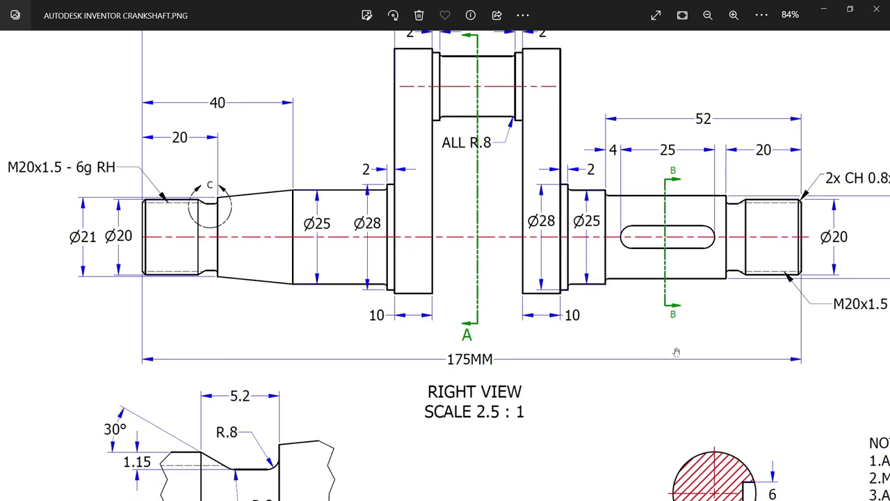
pyautogui.moveTo(634, 254); pyautogui.dragTo(567, 259)
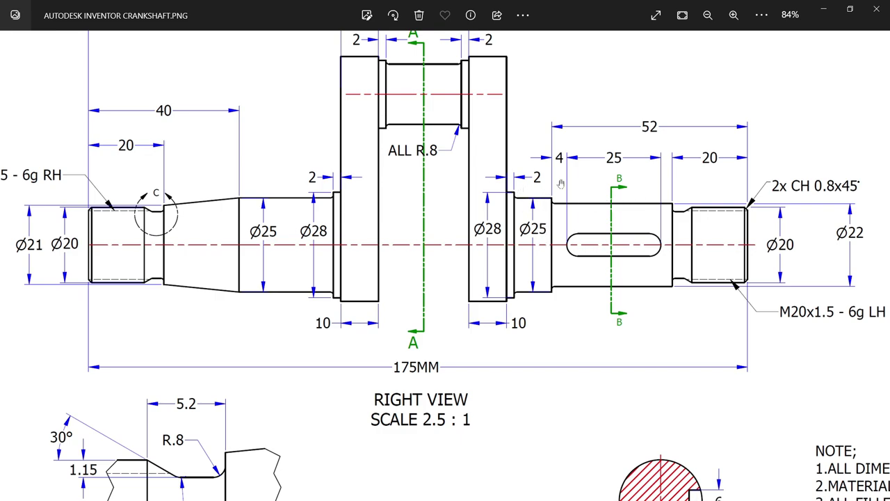
pyautogui.moveTo(620, 279); pyautogui.dragTo(572, 153)
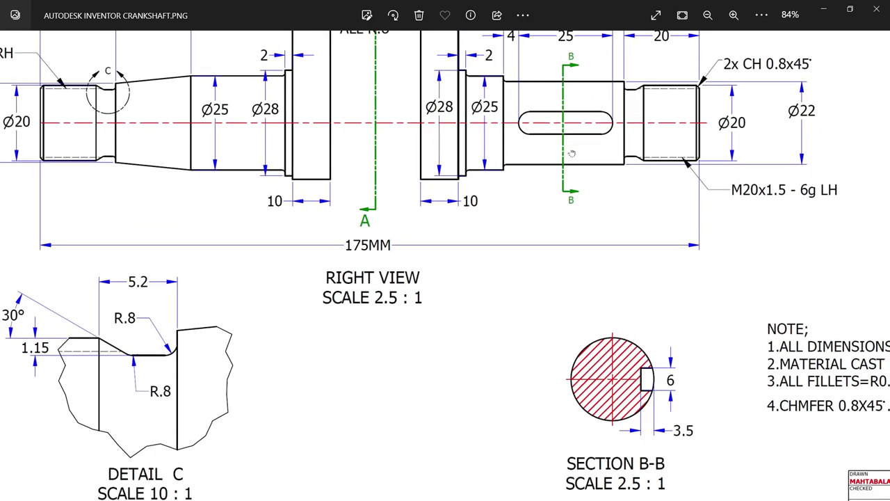
pyautogui.moveTo(653, 378); pyautogui.dragTo(639, 304)
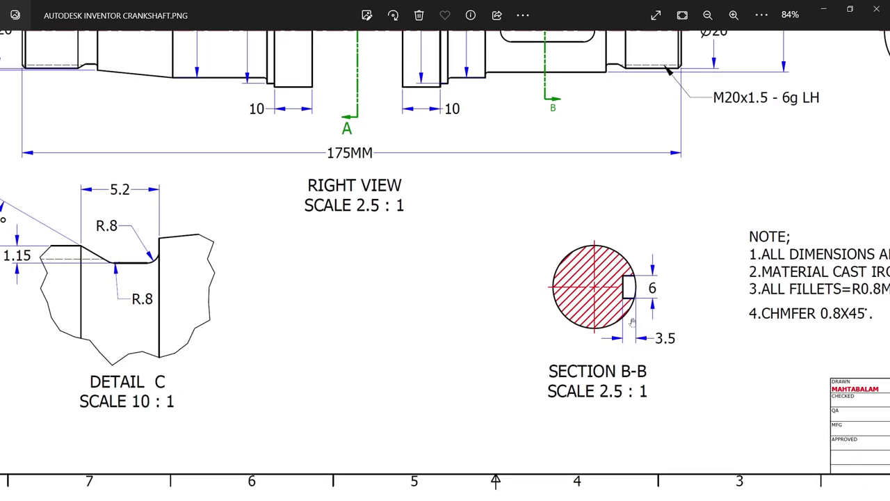
pyautogui.moveTo(598, 121); pyautogui.dragTo(699, 283)
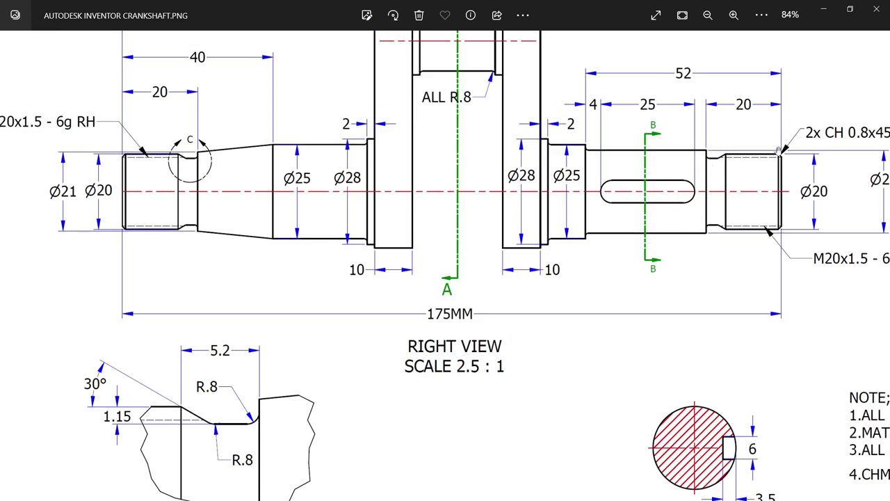
pyautogui.moveTo(715, 169); pyautogui.dragTo(684, 174)
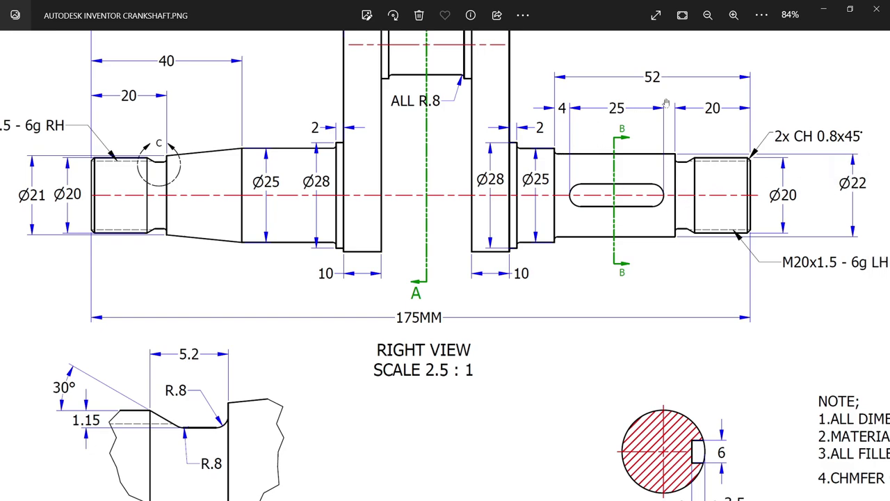
pyautogui.moveTo(538, 210); pyautogui.dragTo(572, 241)
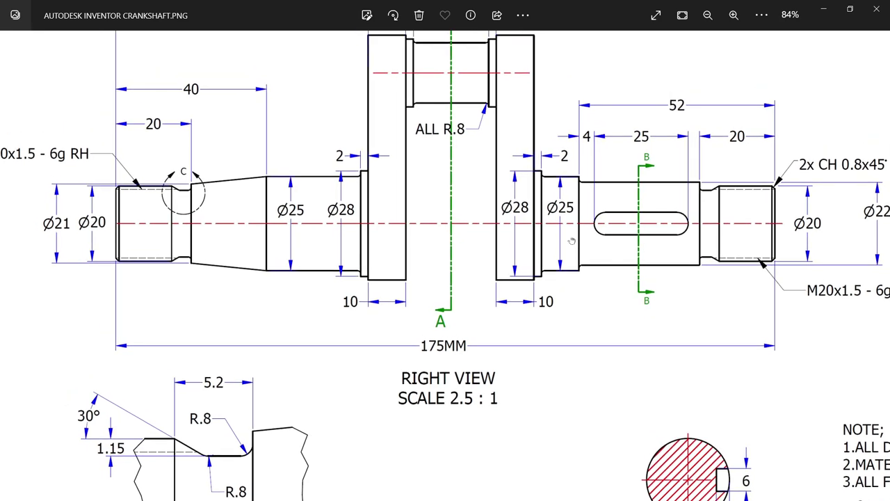
pyautogui.click(823, 13)
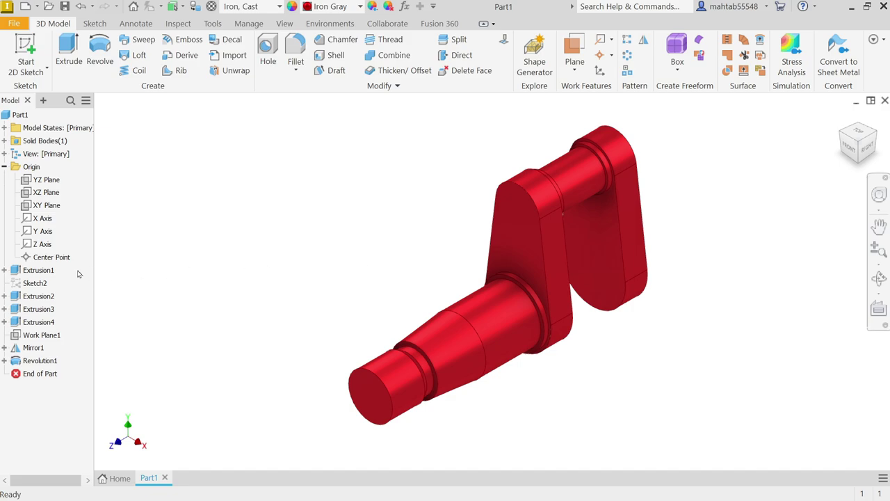
# Step: Start a sketch on the YZ plane and slice the model graphics at the sketch plane
pyautogui.click(46, 179)
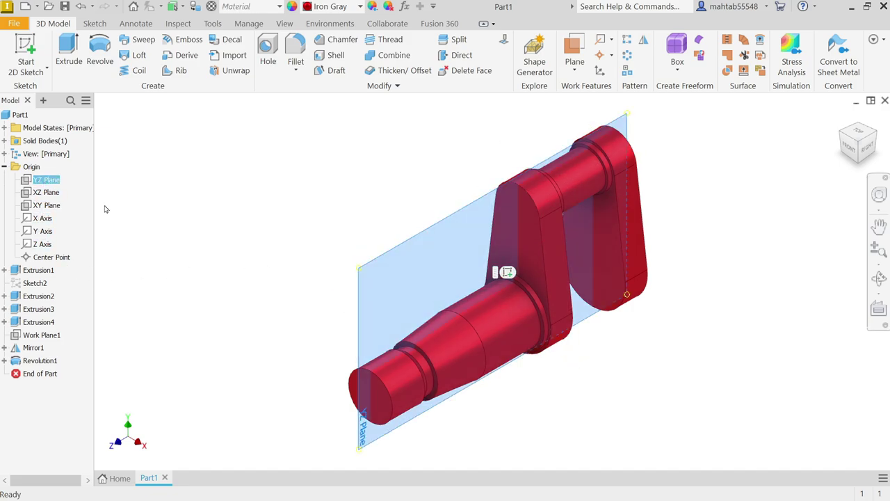
pyautogui.click(506, 272)
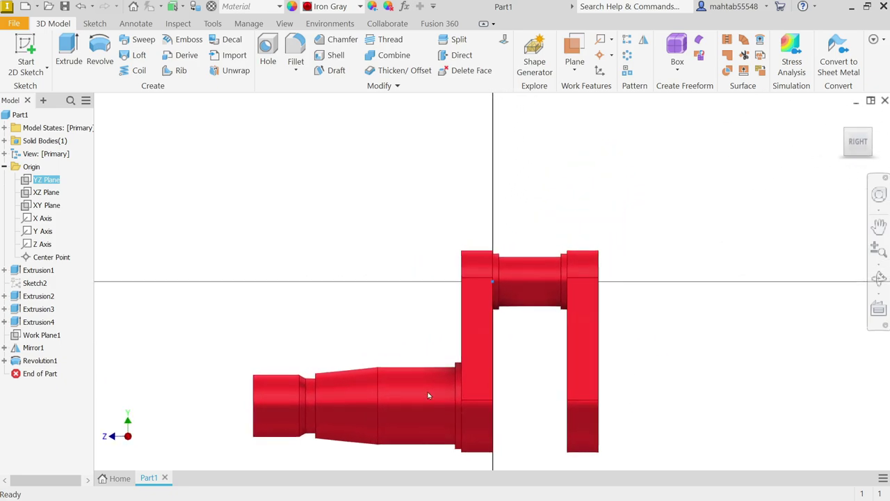
pyautogui.click(354, 492)
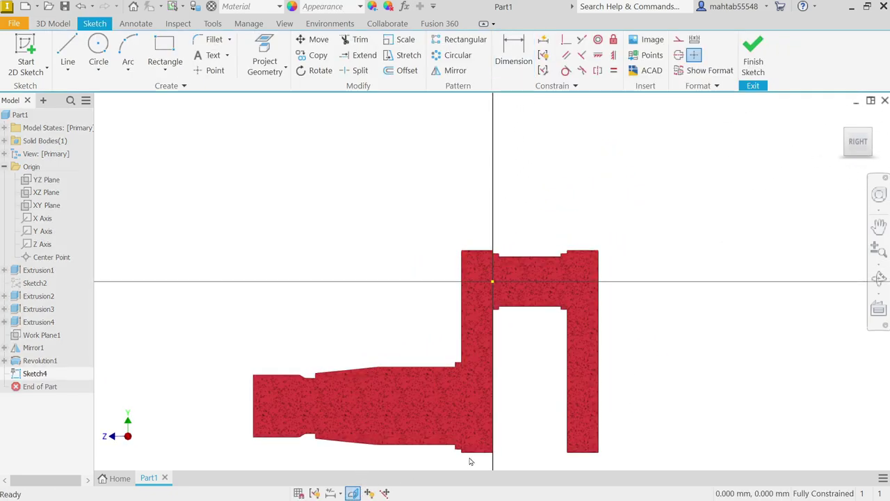
# Step: Draw a horizontal axis line about 66 mm long outward from the second web's outer face, and a vertical end edge about 10 mm high
pyautogui.scroll(3, 601, 470)
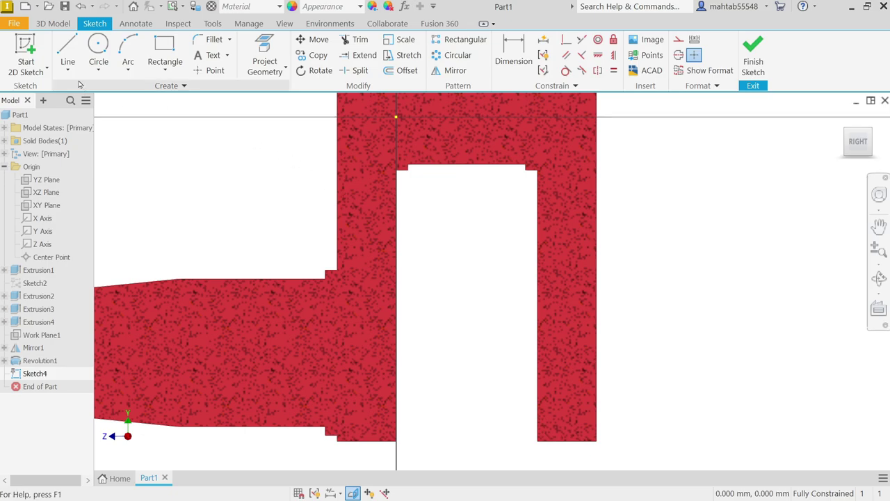
pyautogui.click(72, 51)
pyautogui.scroll(-3, 588, 281)
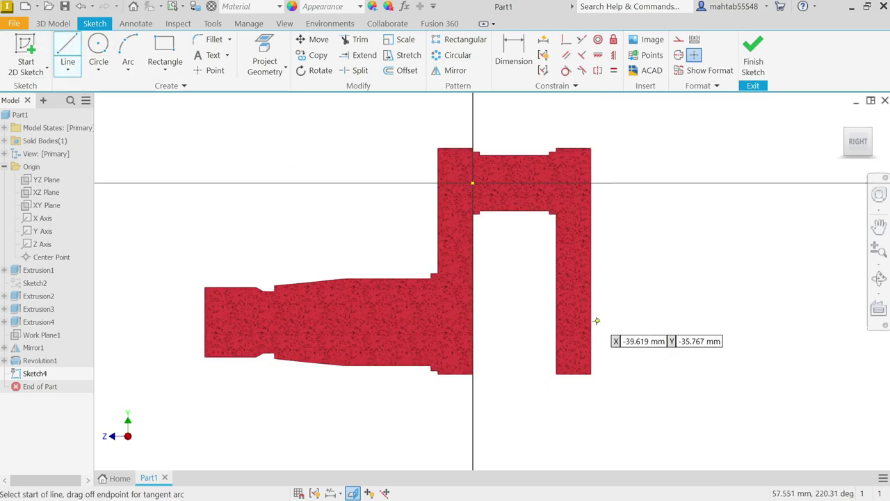
pyautogui.click(591, 320)
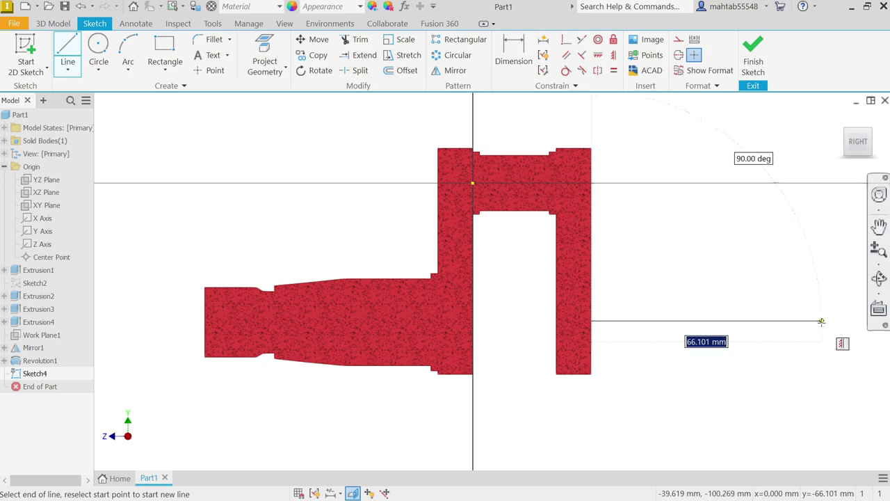
pyautogui.click(822, 320)
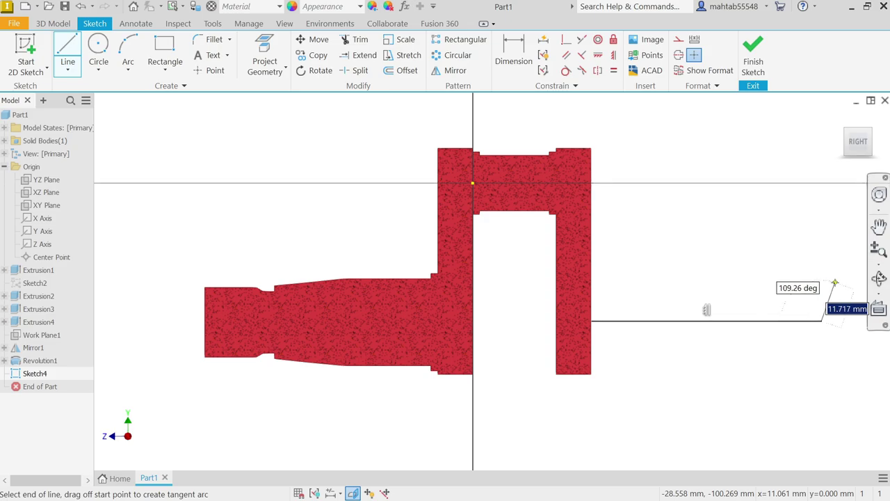
pyautogui.click(821, 283)
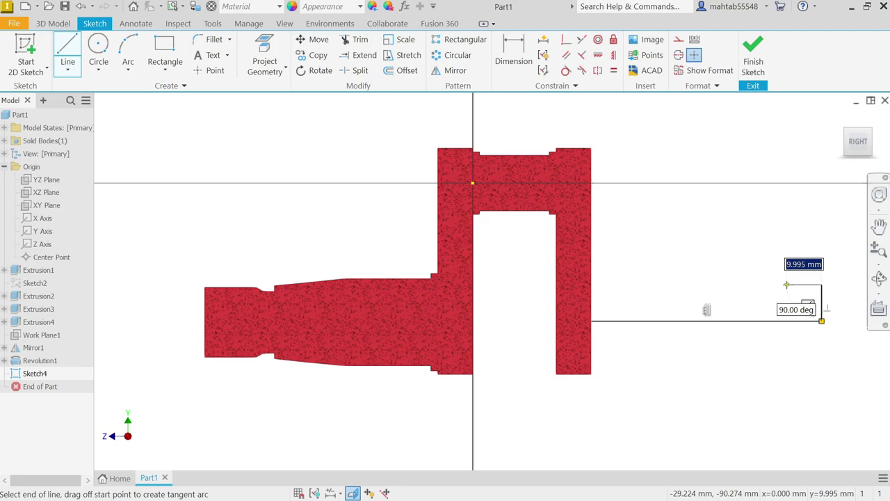
# Step: Continue the profile with a horizontal end section about 14 mm long, a short inward slope and an undercut floor about 4.8 mm long
pyautogui.scroll(5, 760, 293)
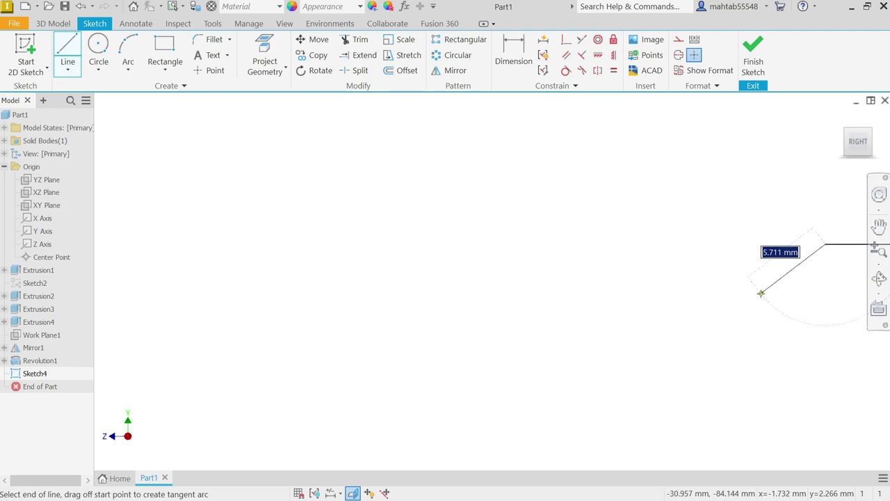
pyautogui.click(800, 268)
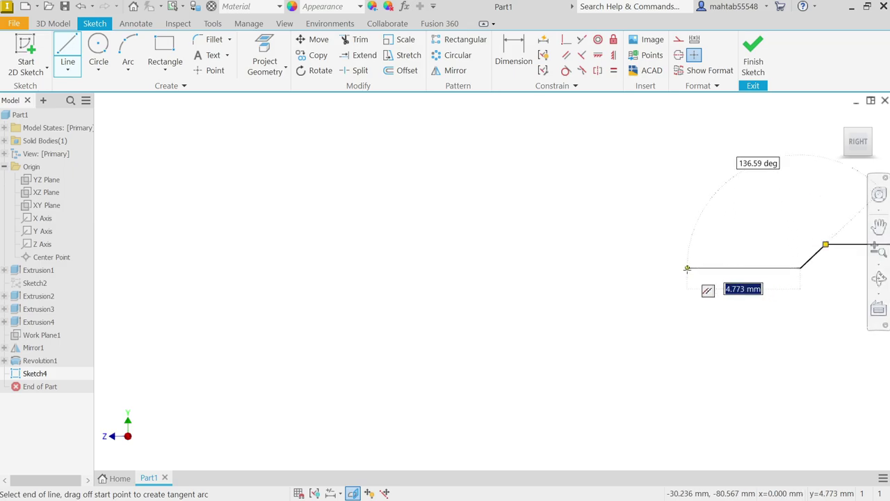
pyautogui.click(687, 267)
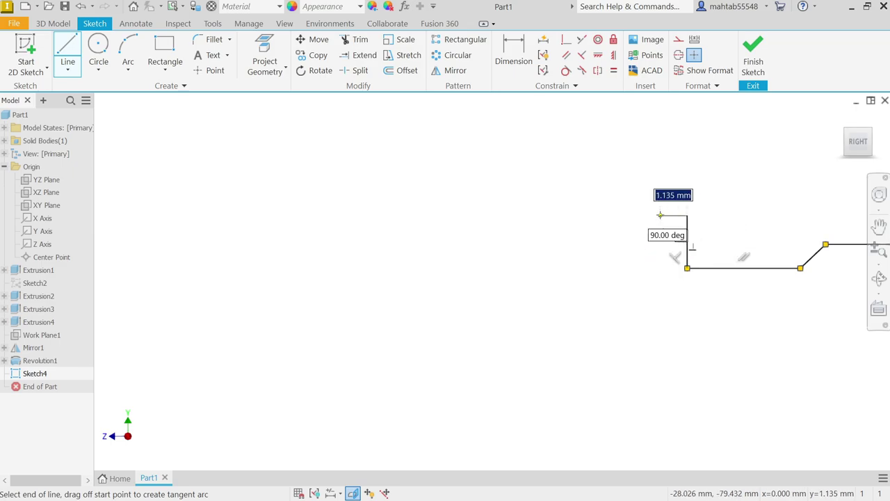
# Step: Continue from the undercut with a vertical step about 2.2 mm high and a horizontal edge about 27 mm long towards the second web
pyautogui.scroll(-2, 650, 215)
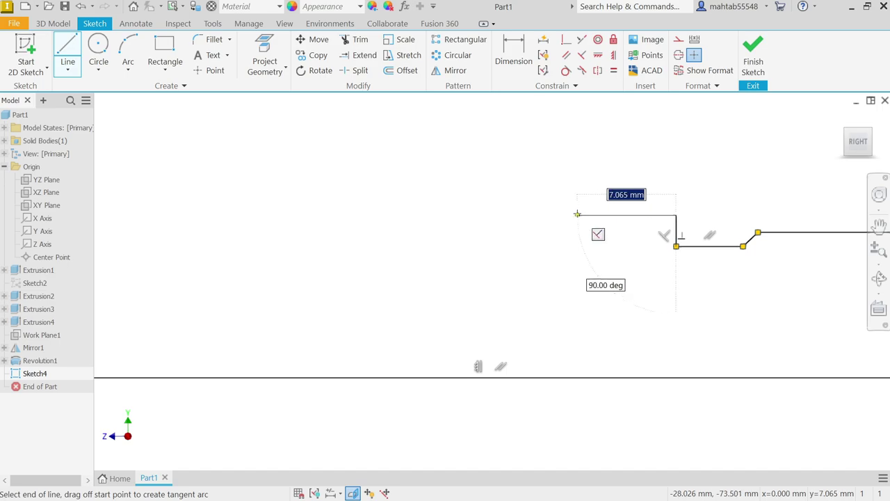
pyautogui.scroll(-3, 427, 213)
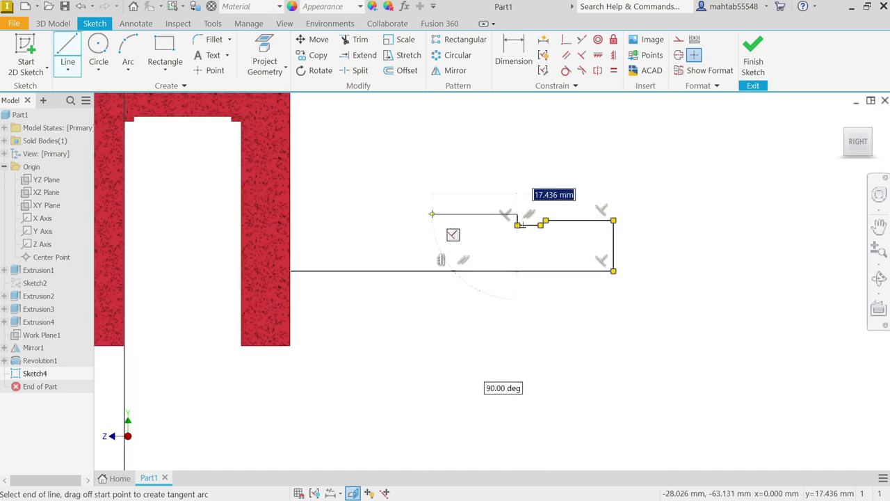
pyautogui.click(388, 210)
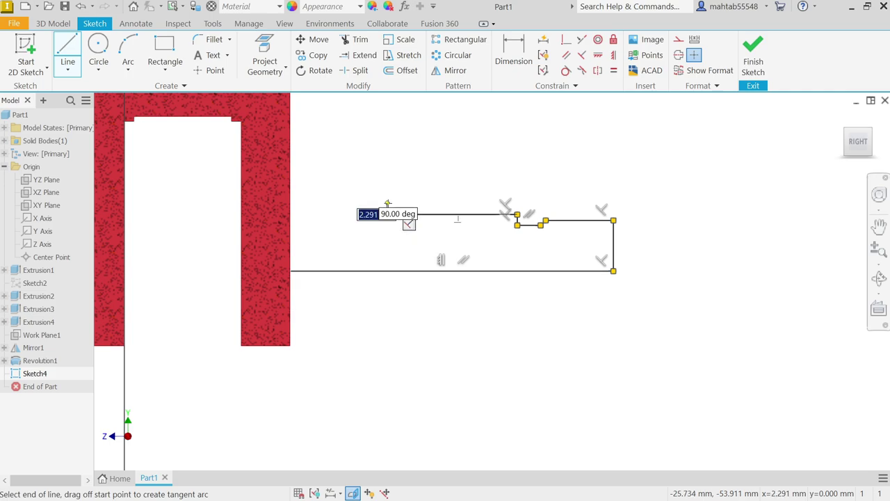
# Step: Continue the profile with a step about 2.3 mm high, an 18 mm long edge and a 2.1 mm wide collar ending at the second web's outer face
pyautogui.click(387, 202)
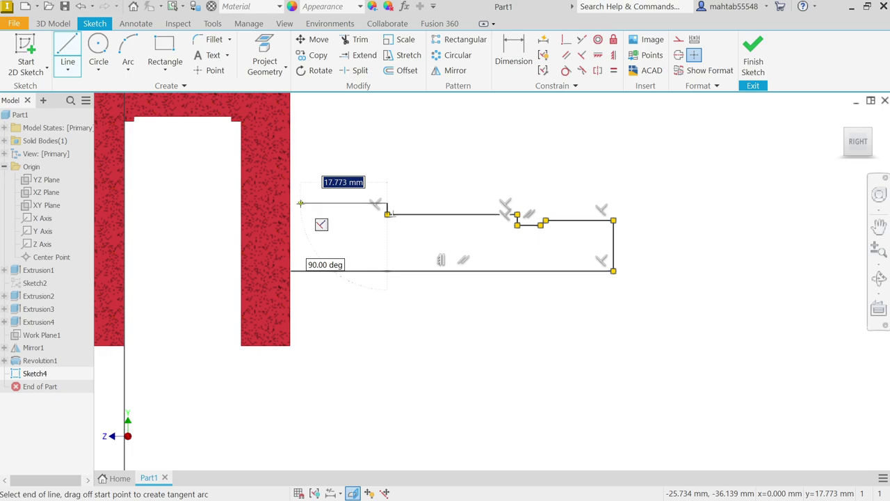
pyautogui.click(300, 203)
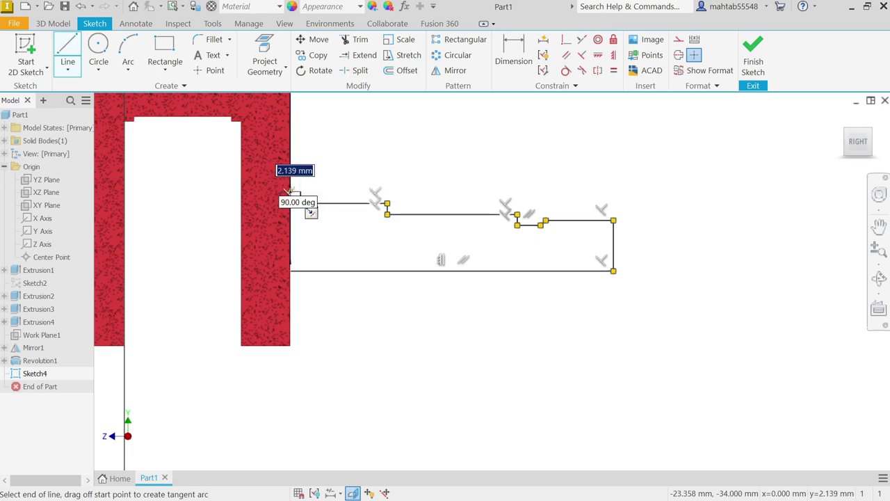
pyautogui.doubleClick(290, 192)
pyautogui.scroll(2, 242, 224)
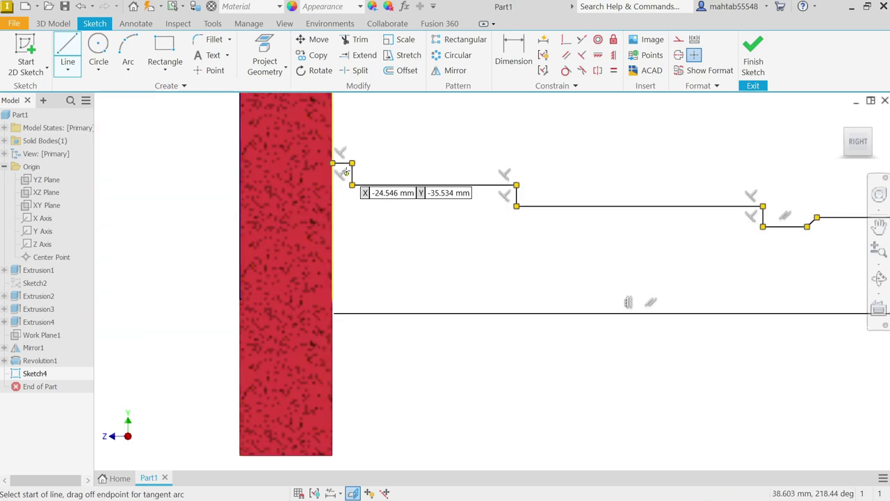
# Step: Close the profile with a vertical line along the web's outer face from the collar down to the axis line
pyautogui.click(332, 163)
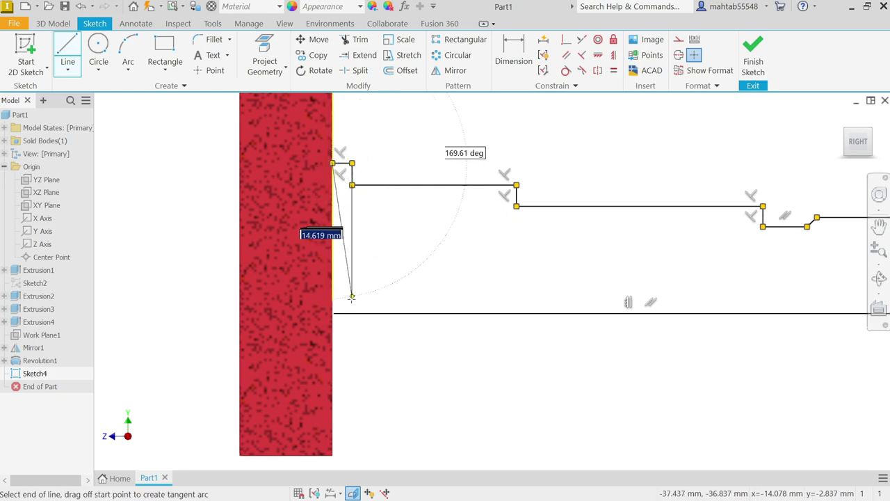
pyautogui.click(333, 313)
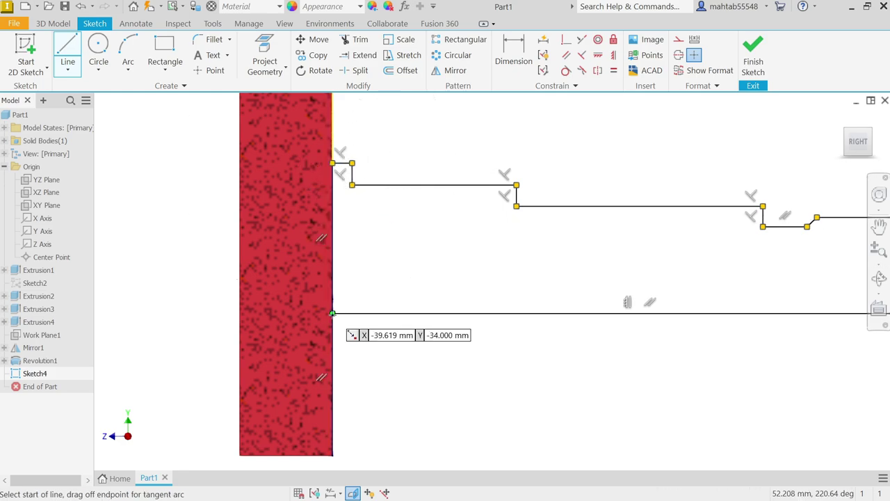
pyautogui.rightClick(430, 259)
pyautogui.click(479, 259)
pyautogui.scroll(3, 534, 257)
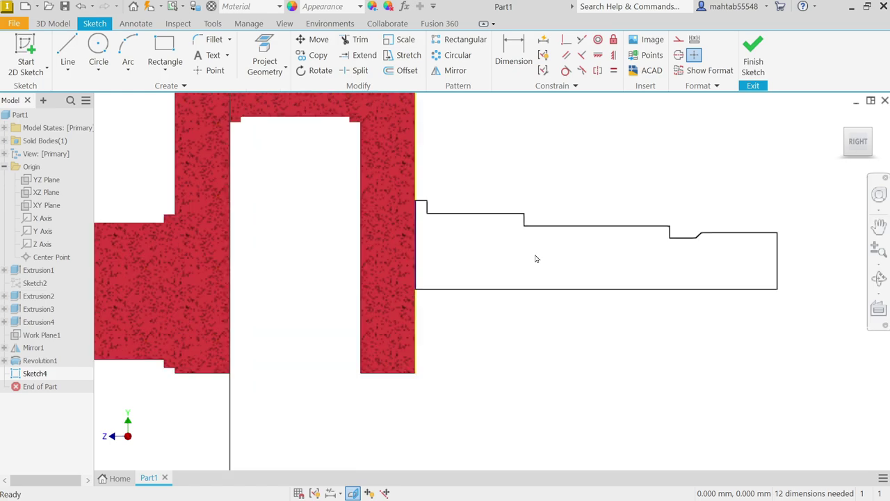
# Step: Dimension the crankshaft's overall length between the first shaft's end face and the new profile's end edge as 175 mm
pyautogui.scroll(-2, 554, 260)
pyautogui.scroll(2, 531, 268)
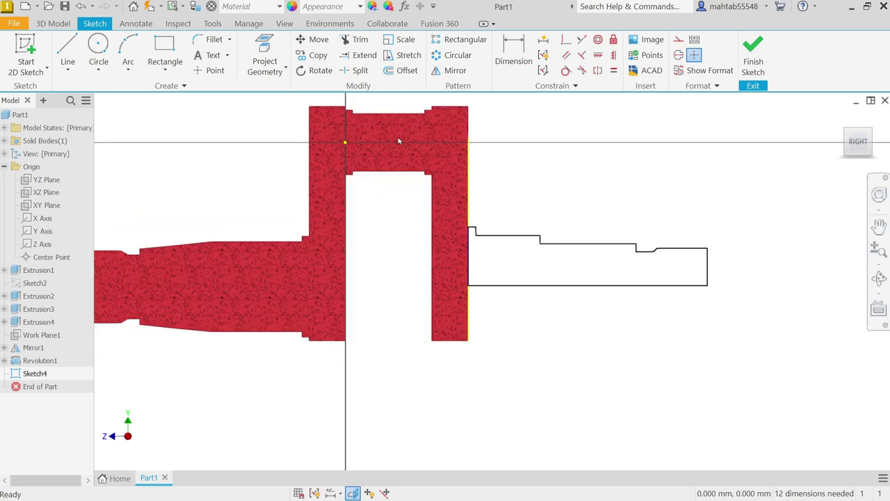
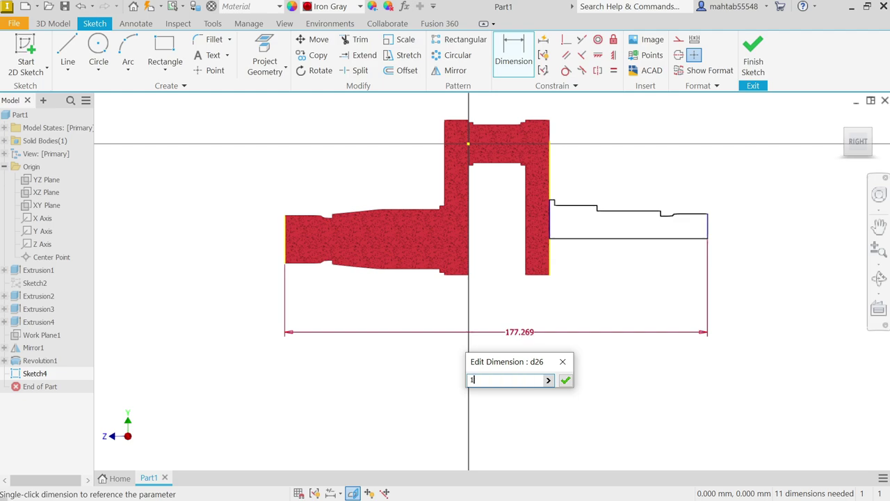
pyautogui.write('75')
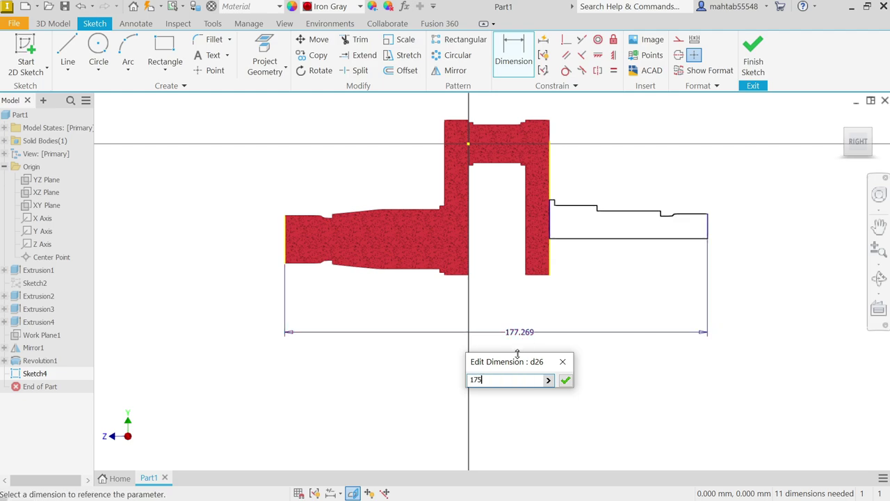
pyautogui.click(565, 380)
# Step: Dimension the vertical end edge of the profile as 10 mm high
pyautogui.scroll(3, 641, 223)
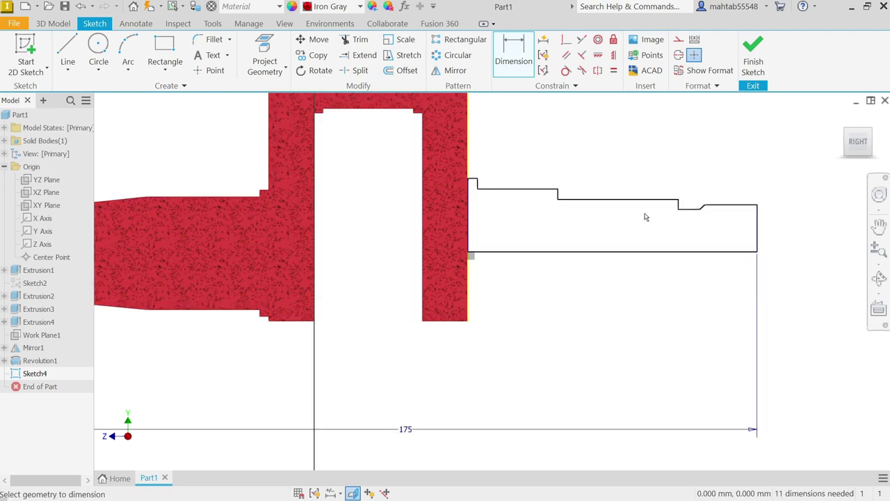
pyautogui.click(760, 219)
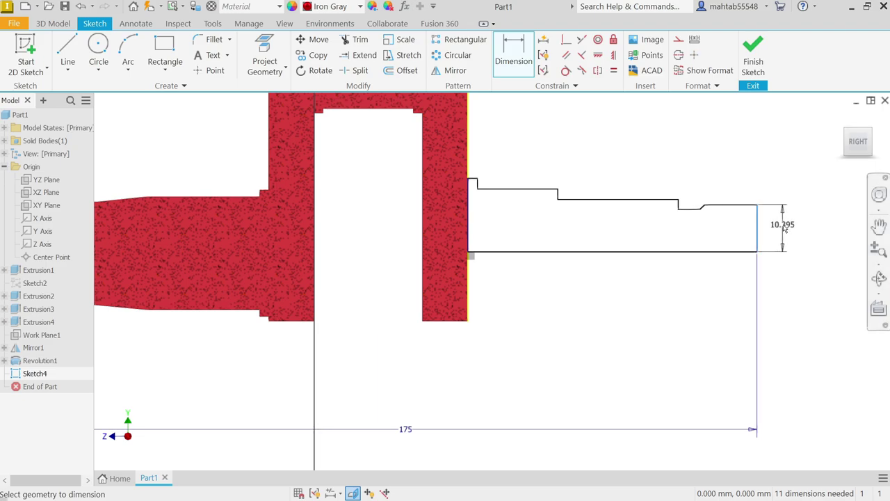
pyautogui.click(784, 228)
pyautogui.write('10')
pyautogui.press('Return')
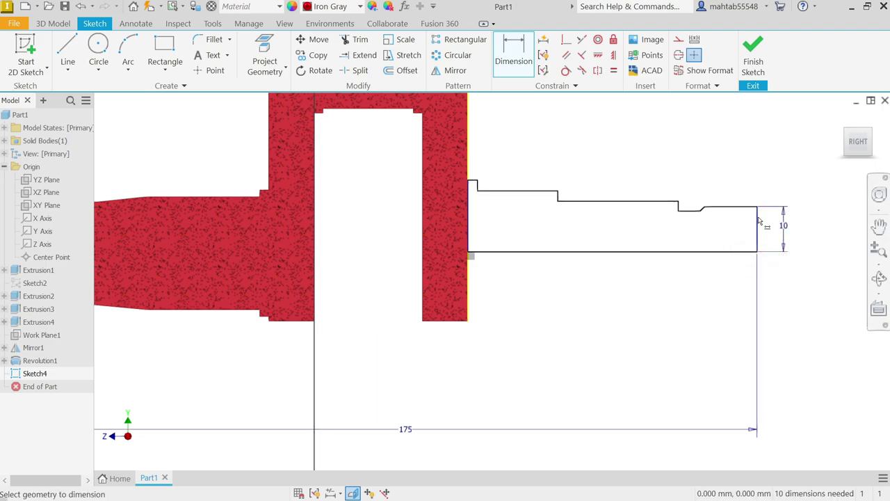
# Step: Dimension the height of the middle section's edge above the axis line as 22/2 mm
pyautogui.click(660, 203)
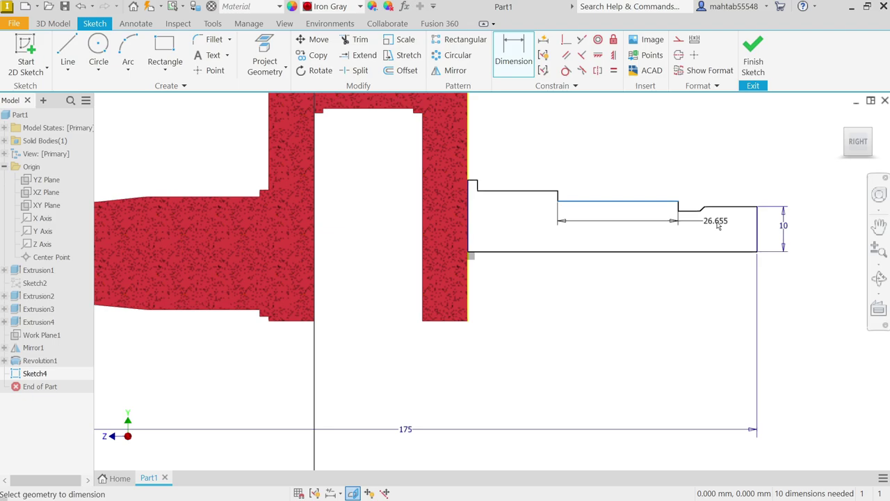
pyautogui.click(682, 252)
pyautogui.click(818, 235)
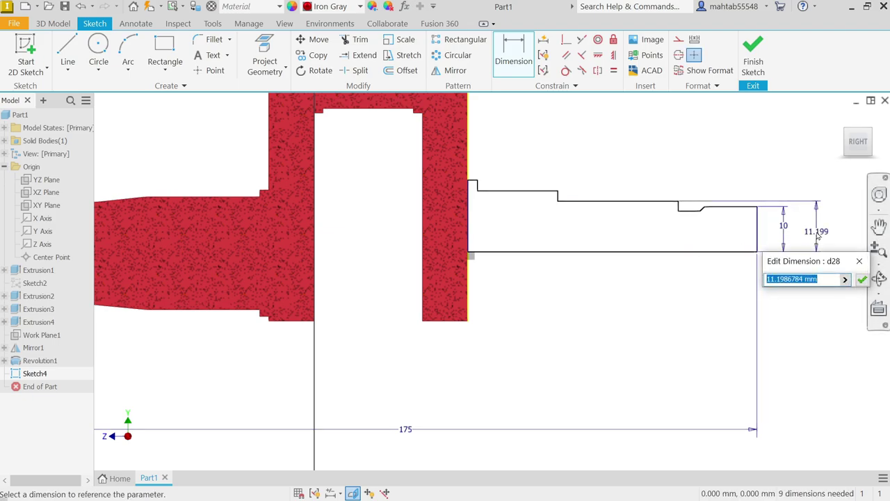
pyautogui.write('22/2')
pyautogui.press('Return')
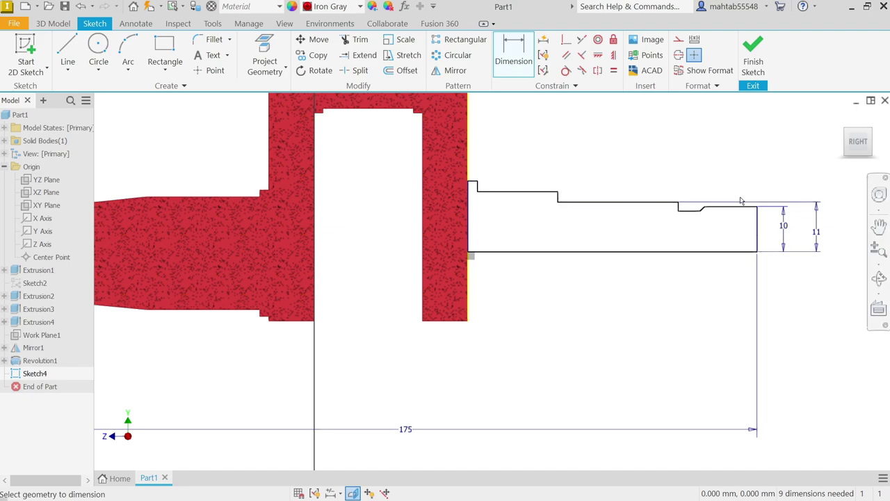
# Step: Dimension the distance from the undercut's vertical shoulder to the profile's end edge as 20 mm
pyautogui.scroll(3, 739, 199)
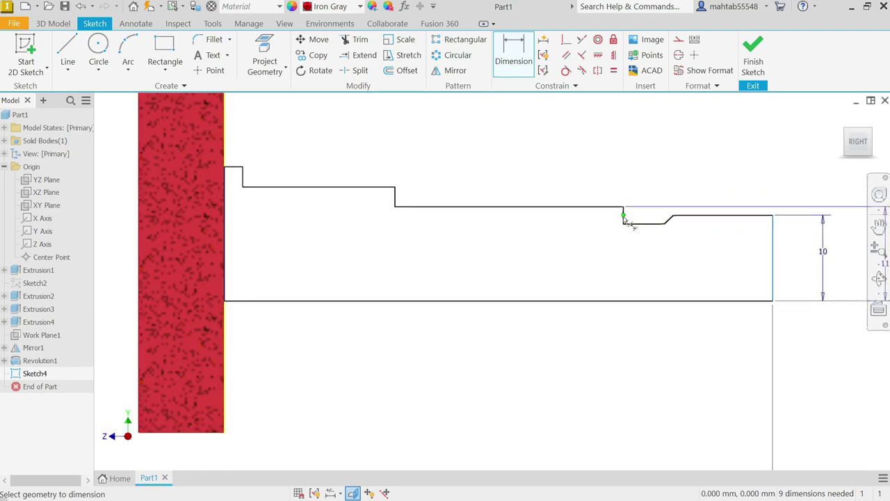
pyautogui.scroll(5, 625, 216)
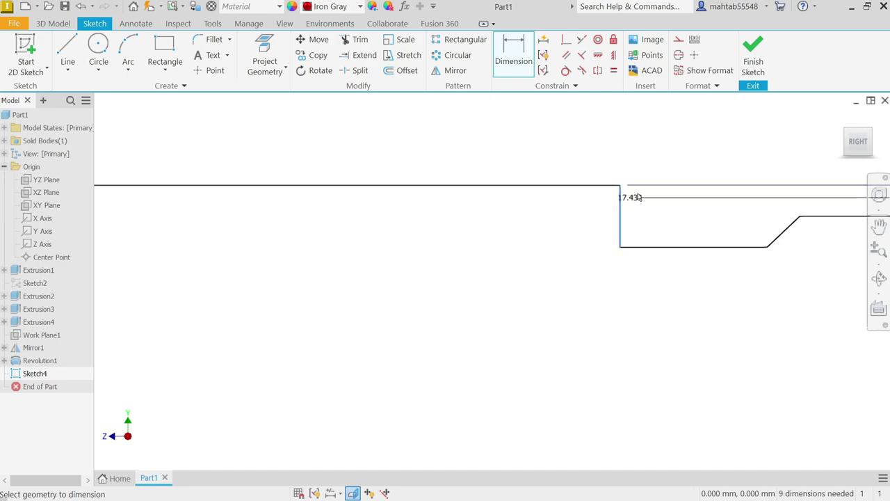
pyautogui.scroll(-8, 636, 195)
pyautogui.doubleClick(686, 148)
pyautogui.write('18')
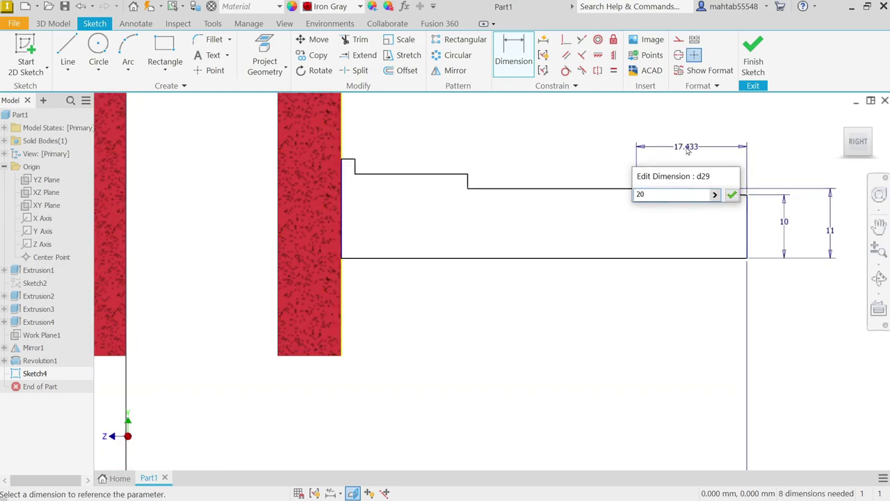
pyautogui.press('Return')
# Step: Dimension the vertical height of the undercut's sloped edge as 1.15 mm
pyautogui.scroll(5, 678, 202)
pyautogui.scroll(3, 678, 202)
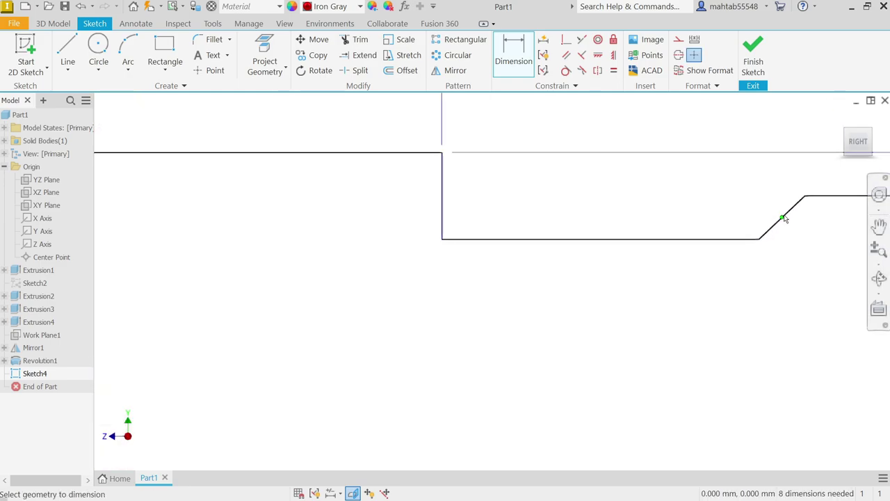
pyautogui.click(793, 208)
pyautogui.click(727, 213)
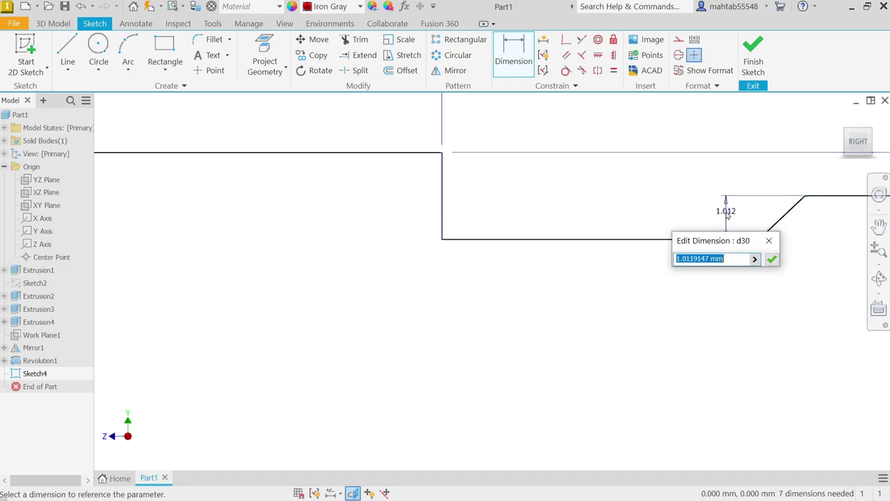
pyautogui.write('1.15')
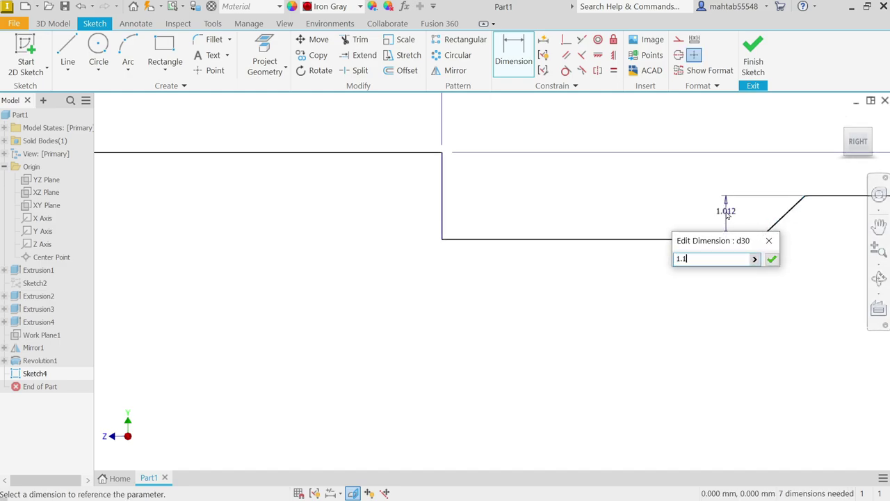
pyautogui.press('Return')
# Step: Dimension the angle between the undercut's sloped edge and its floor as 30 degrees
pyautogui.click(777, 222)
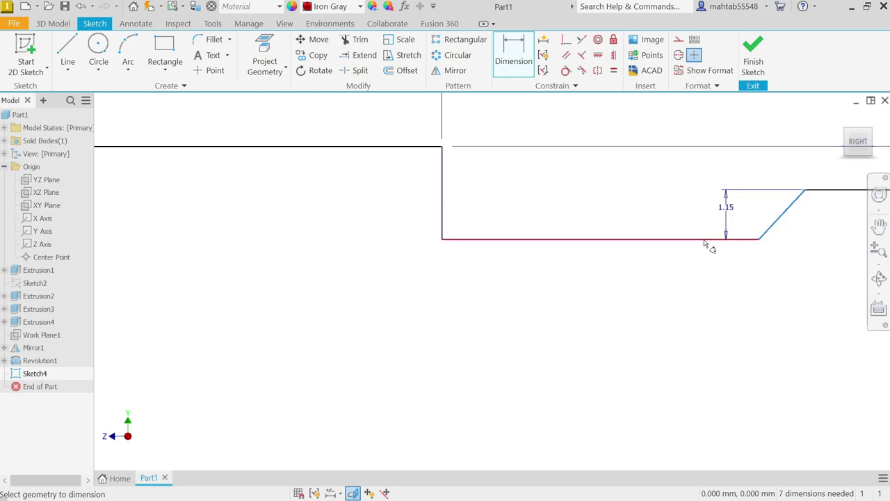
pyautogui.click(704, 239)
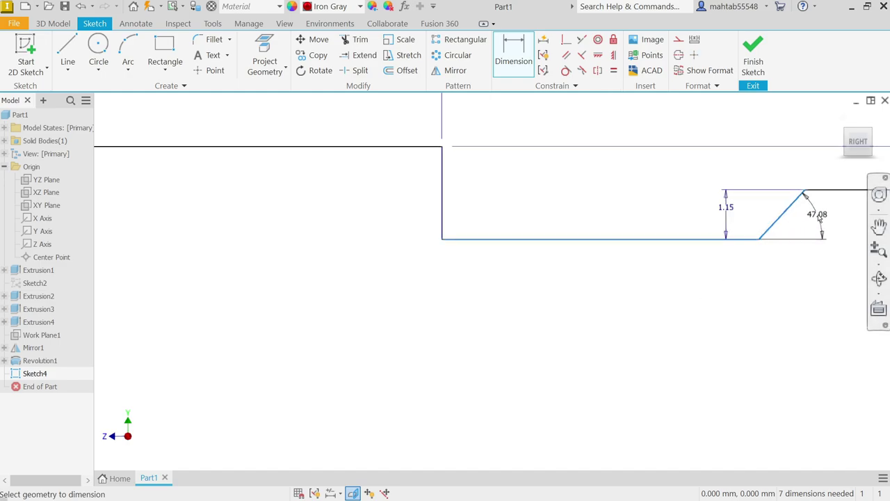
pyautogui.click(834, 217)
pyautogui.write('30')
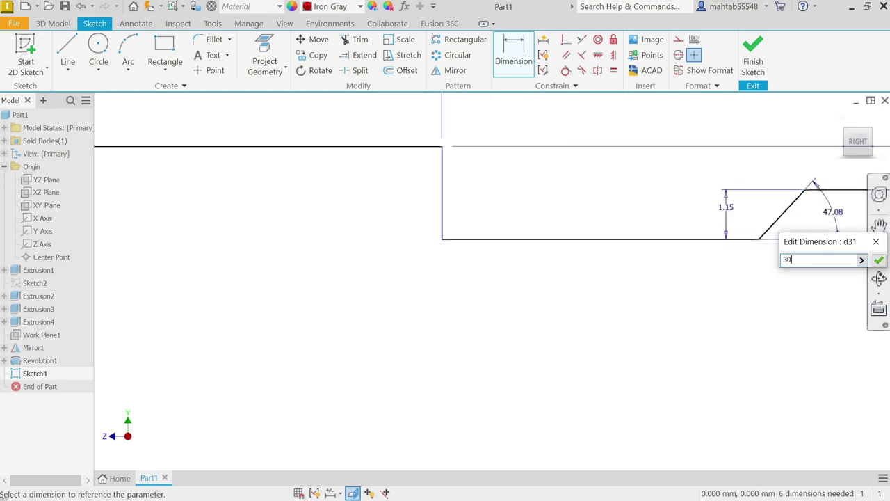
pyautogui.press('Return')
# Step: Dimension the undercut's width from its vertical shoulder to the upper end of the slope as 5.2 mm
pyautogui.scroll(-2, 753, 228)
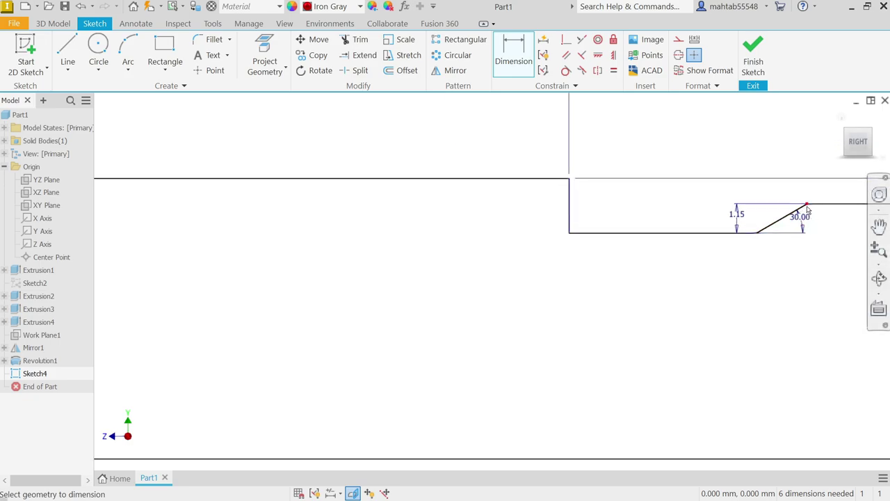
pyautogui.click(570, 212)
pyautogui.click(804, 205)
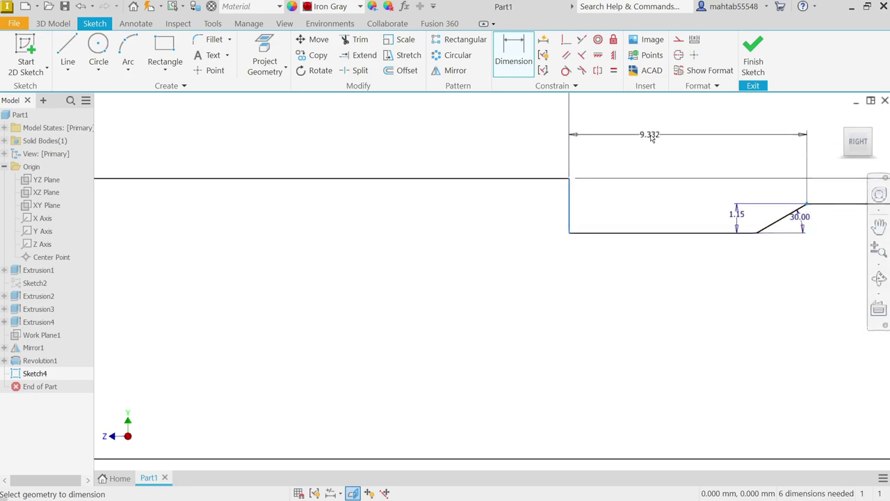
pyautogui.click(650, 138)
pyautogui.write('5.2')
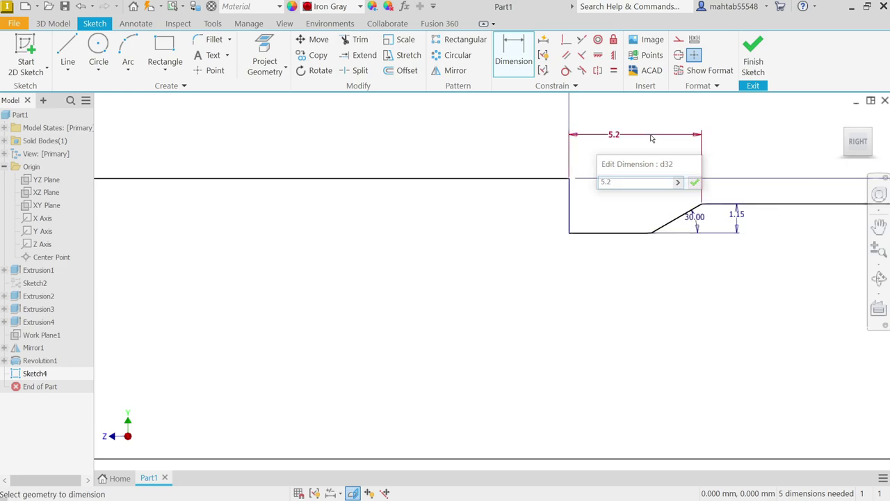
pyautogui.press('Return')
# Step: Dimension the width of the small collar against the second web as 2 mm
pyautogui.scroll(-3, 627, 209)
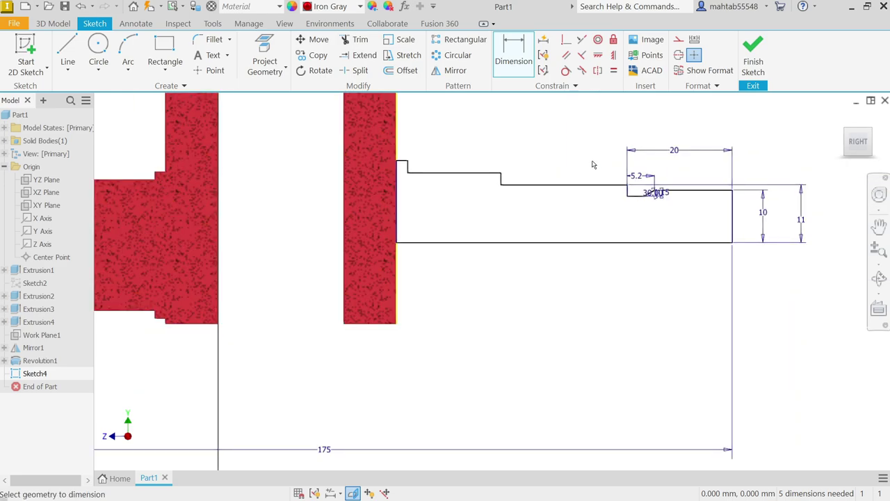
pyautogui.scroll(3, 579, 182)
pyautogui.scroll(-2, 576, 183)
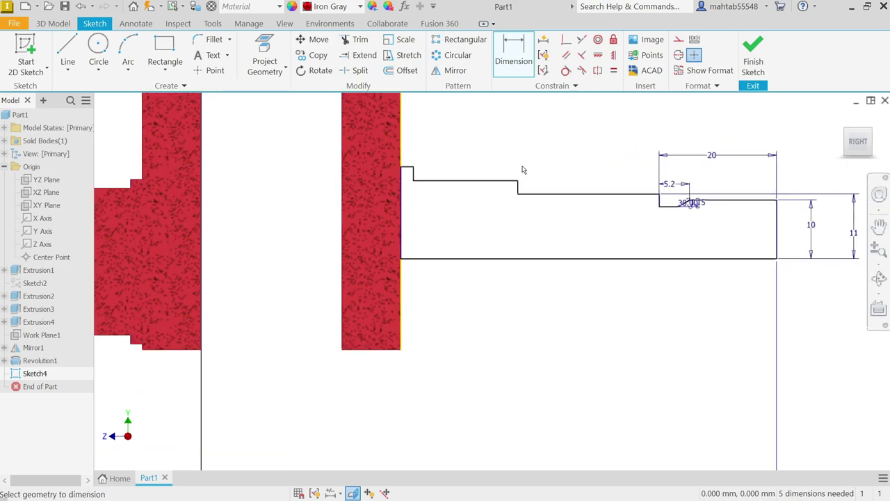
pyautogui.scroll(2, 523, 170)
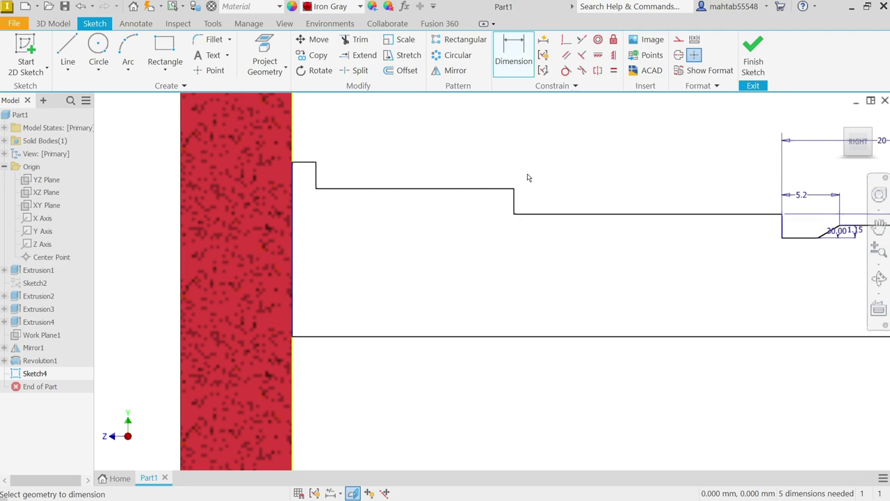
pyautogui.click(312, 166)
pyautogui.click(305, 141)
pyautogui.write('2')
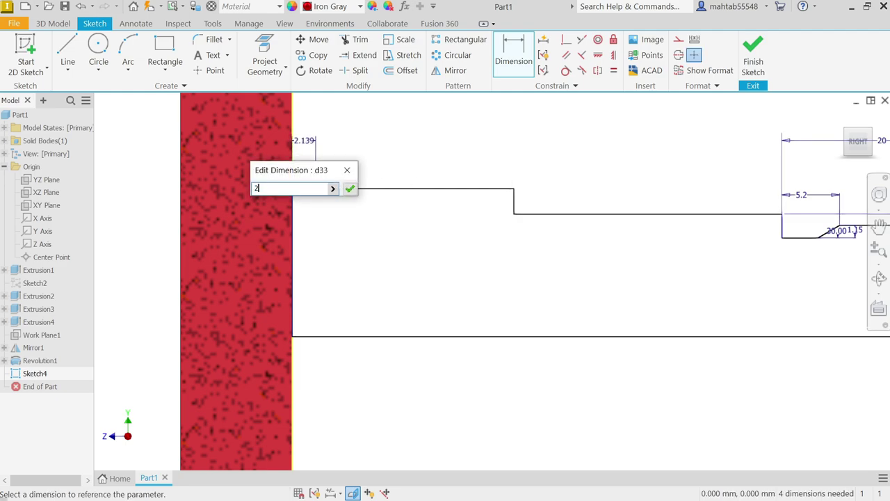
pyautogui.press('Return')
# Step: Dimension the distance from the step between the two long sections to the profile's end edge as 52 mm
pyautogui.scroll(-3, 518, 221)
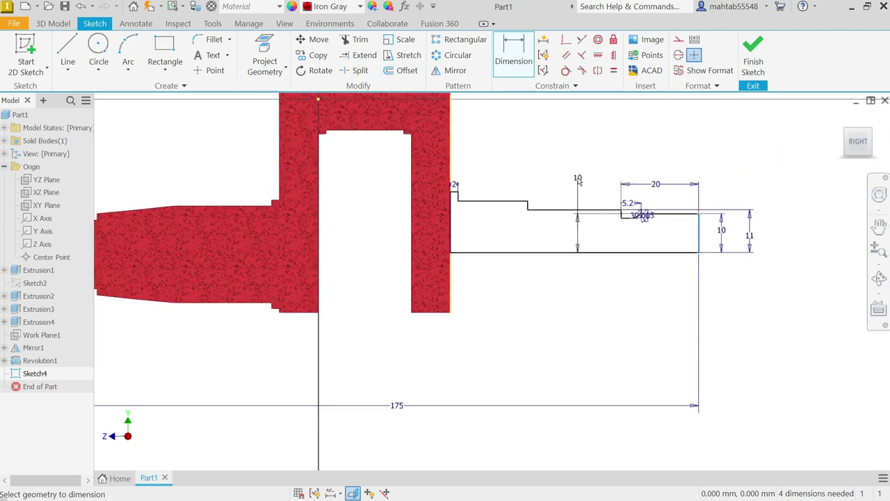
pyautogui.scroll(3, 581, 209)
pyautogui.scroll(3, 484, 225)
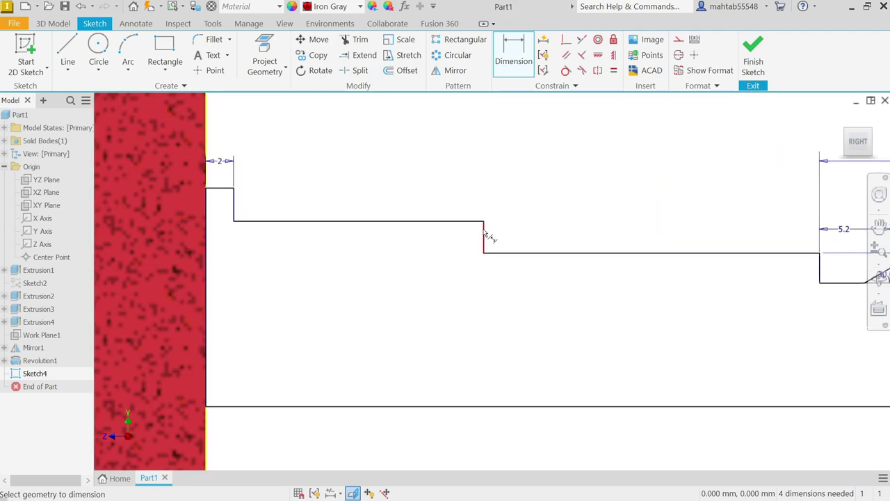
pyautogui.click(484, 226)
pyautogui.scroll(-3, 529, 217)
pyautogui.click(623, 143)
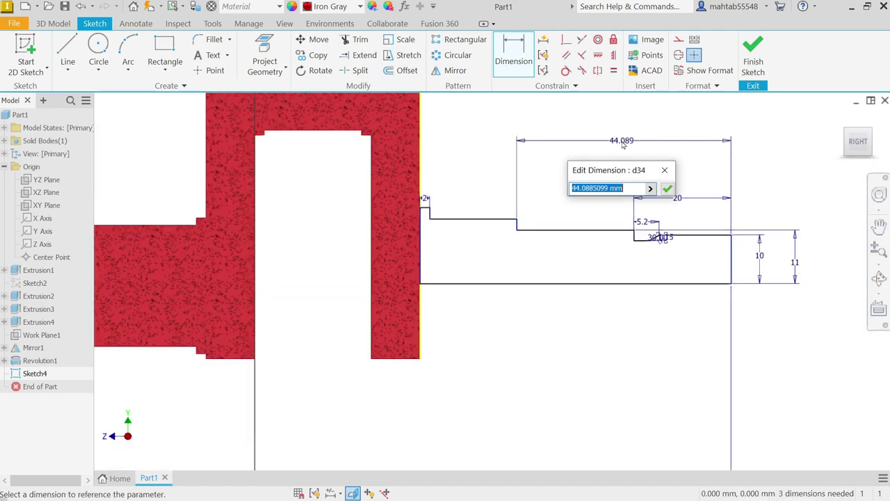
pyautogui.write('52')
pyautogui.press('Return')
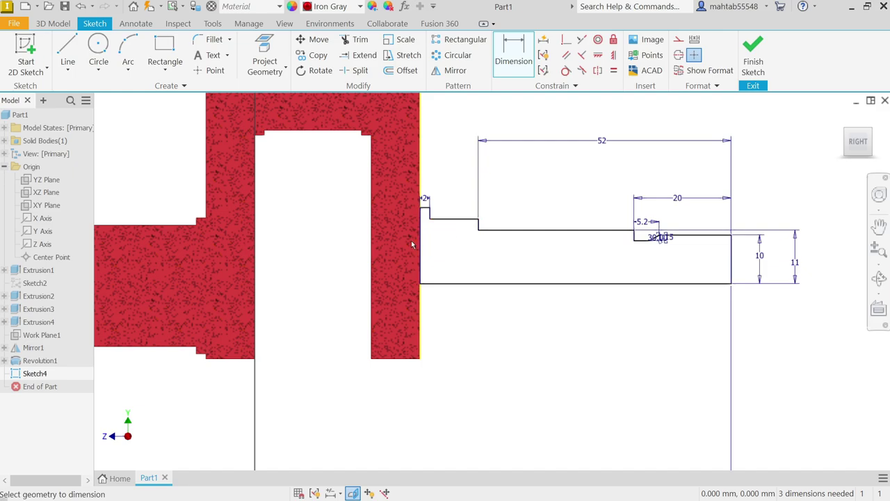
# Step: Dimension the height of the small collar against the second web, from the profile's long base line, as 28/2 mm
pyautogui.scroll(-5, 411, 240)
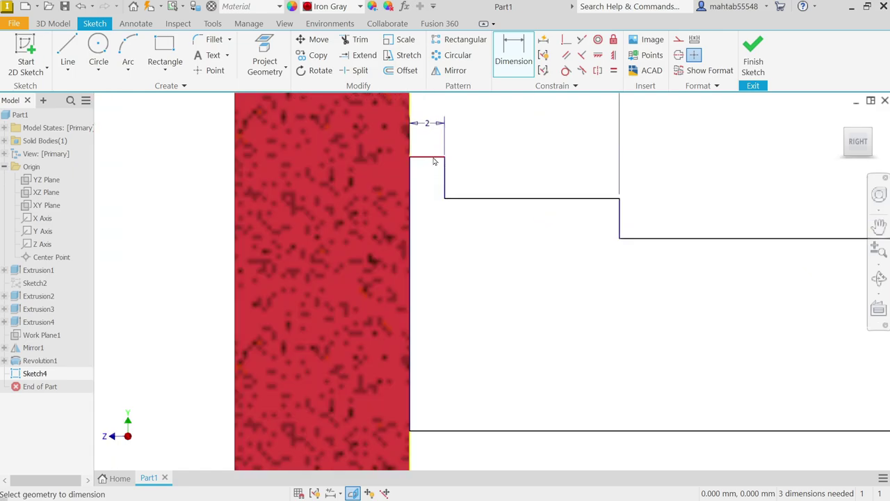
pyautogui.click(433, 160)
pyautogui.click(458, 432)
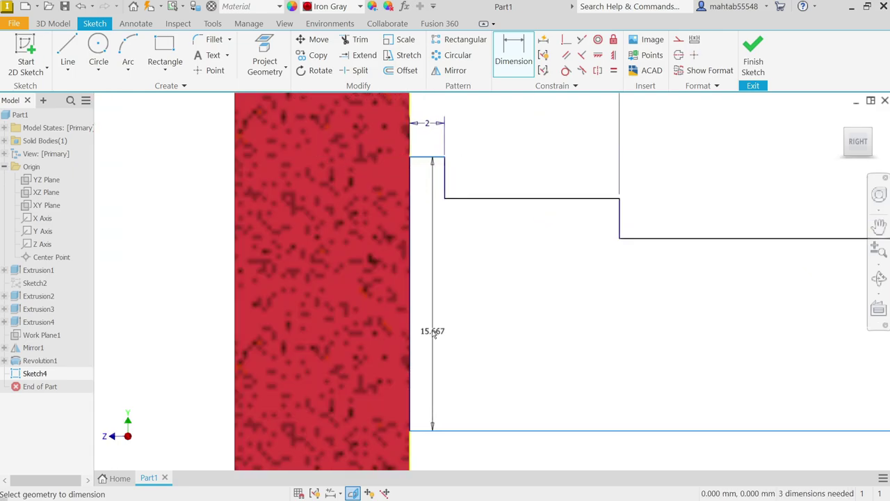
pyautogui.click(432, 332)
pyautogui.write('28')
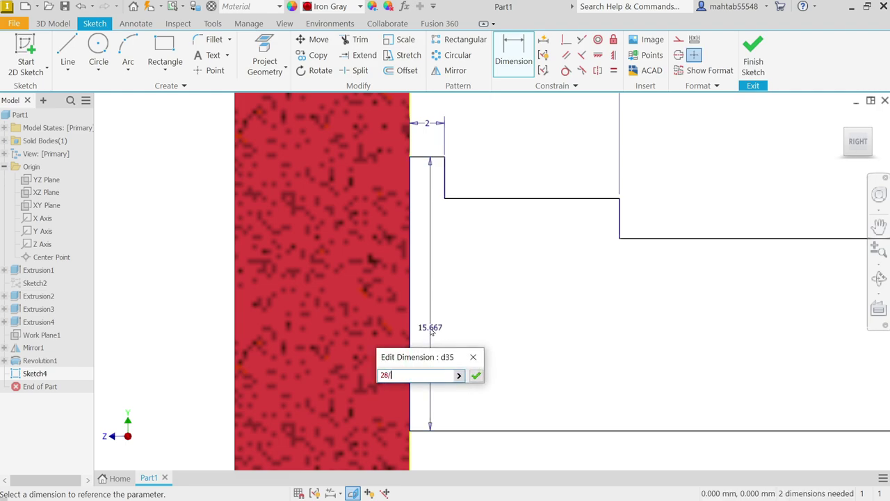
pyautogui.write('/2')
pyautogui.press('Return')
# Step: Dimension the height of the section beside the small collar from the profile's base line as 25/2 mm
pyautogui.click(556, 200)
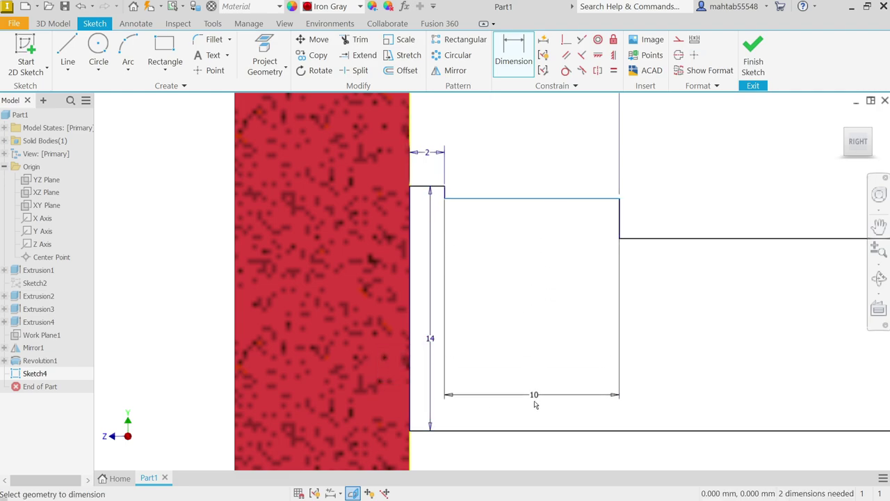
pyautogui.click(529, 431)
pyautogui.click(527, 336)
pyautogui.write('25/2')
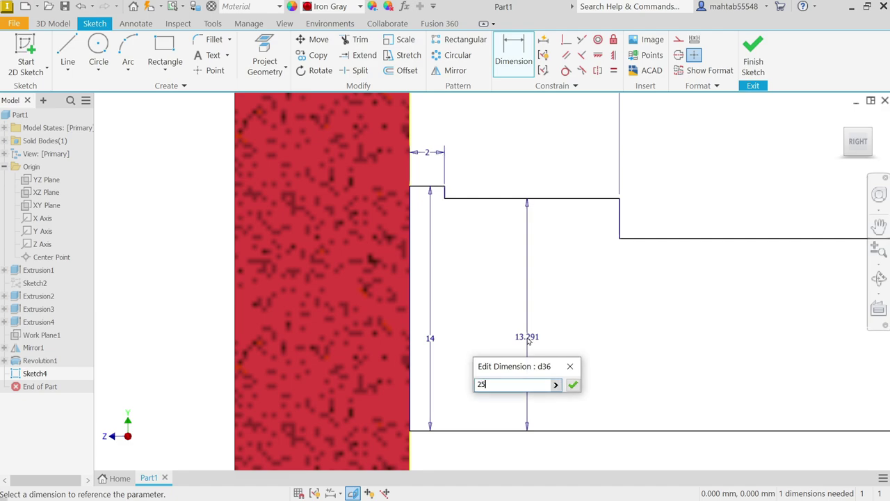
pyautogui.click(574, 384)
# Step: Dimension the vertical distance from the profile's base line to the second web's lower corner as 15 mm
pyautogui.scroll(-2, 561, 331)
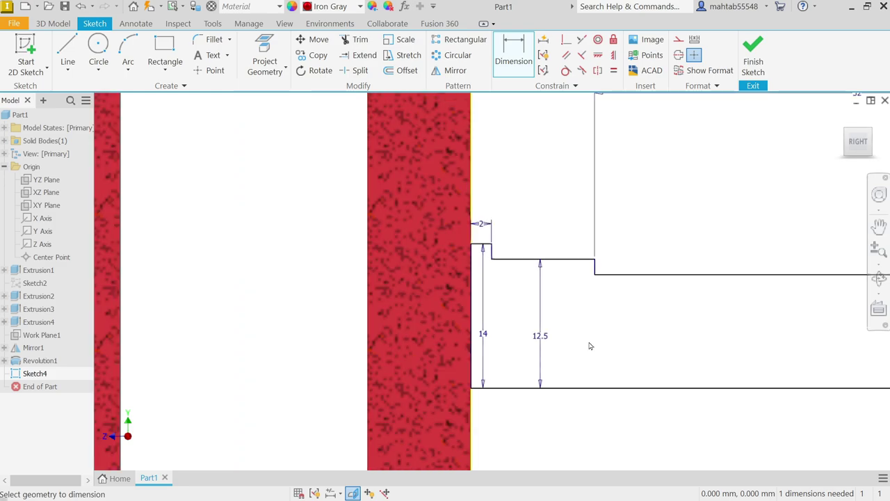
pyautogui.scroll(-4, 601, 338)
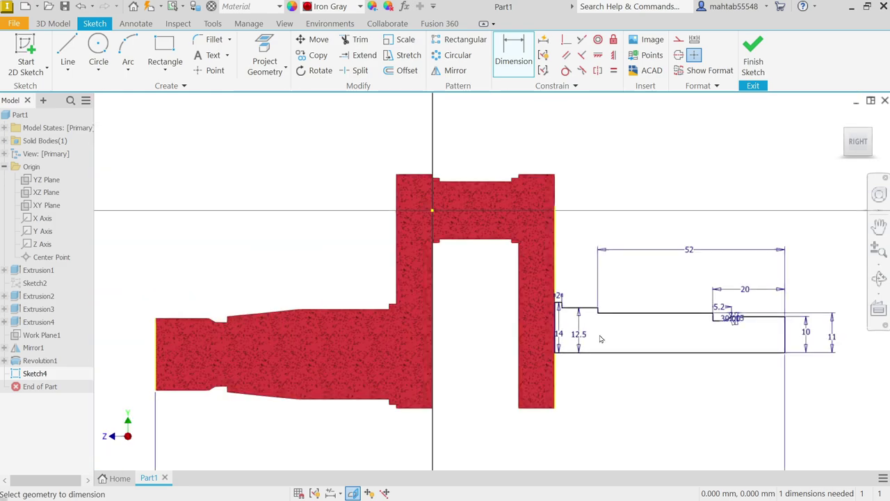
pyautogui.moveTo(654, 391); pyautogui.dragTo(601, 303, button='middle')
pyautogui.scroll(3, 624, 259)
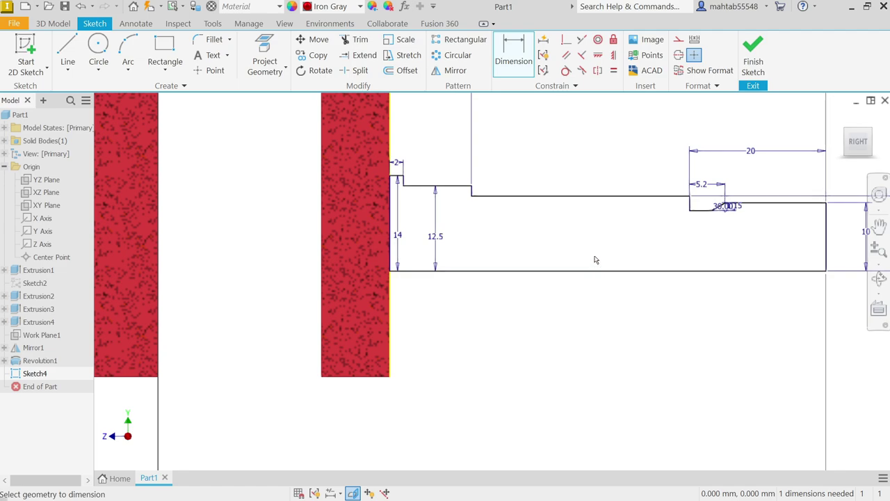
pyautogui.click(449, 274)
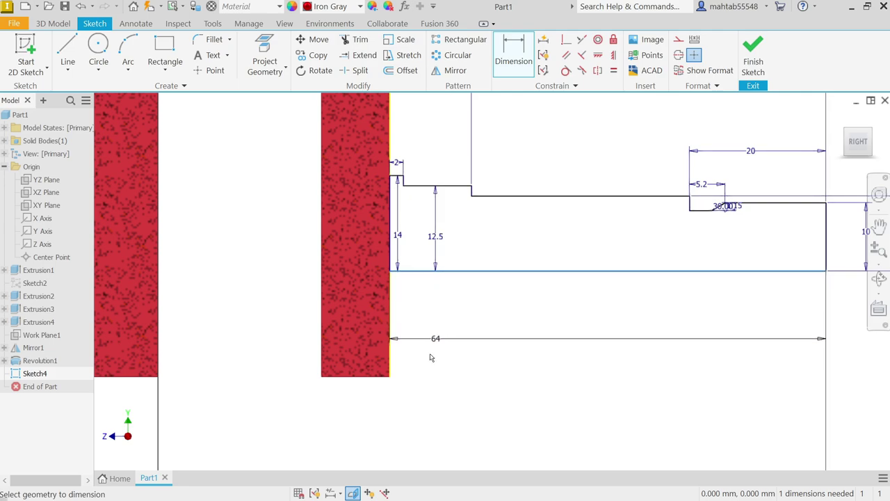
pyautogui.click(390, 379)
pyautogui.click(432, 321)
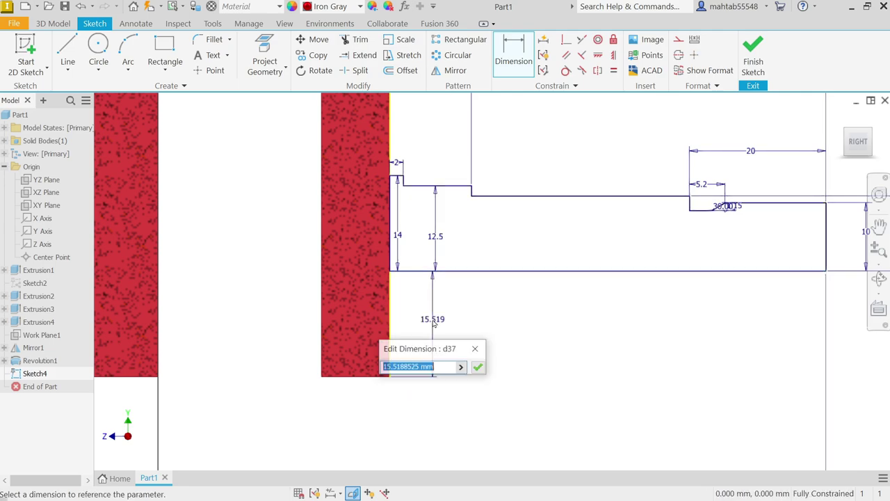
pyautogui.write('15')
pyautogui.press('Return')
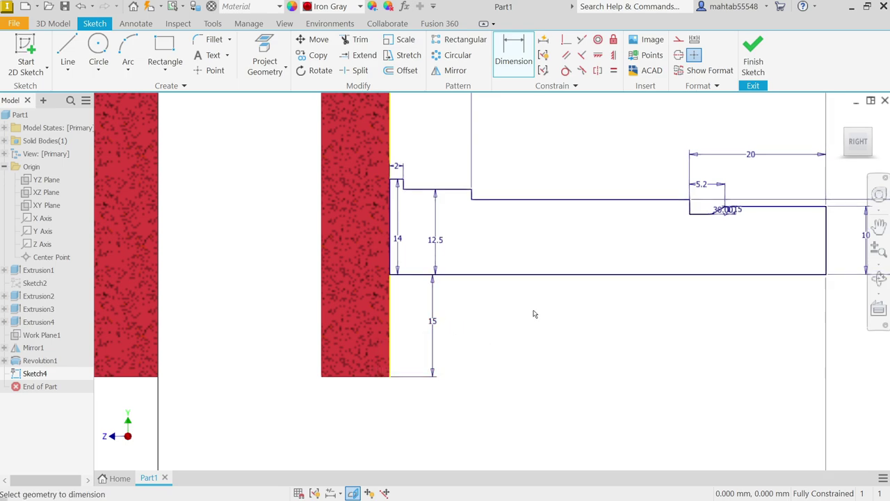
# Step: Finish the sketch and revolve the shaft-end profile a full 360 degrees about its long base line, joined to the crankshaft
pyautogui.scroll(-2, 600, 302)
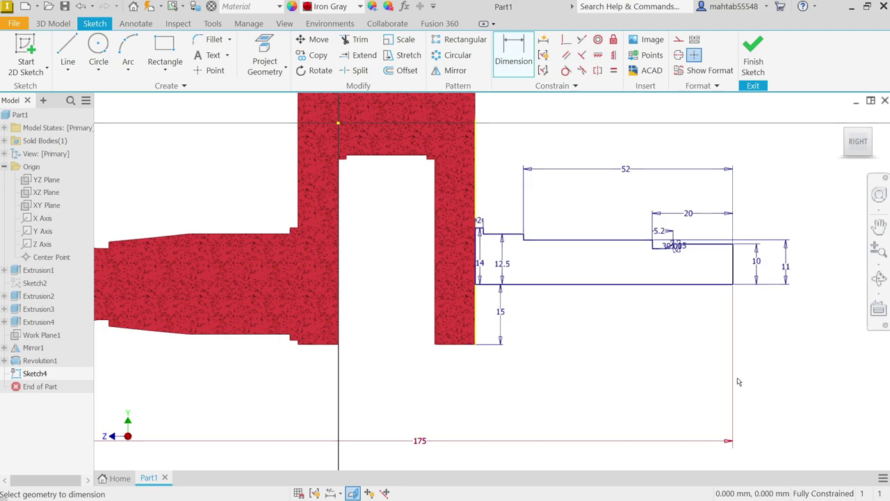
pyautogui.click(754, 61)
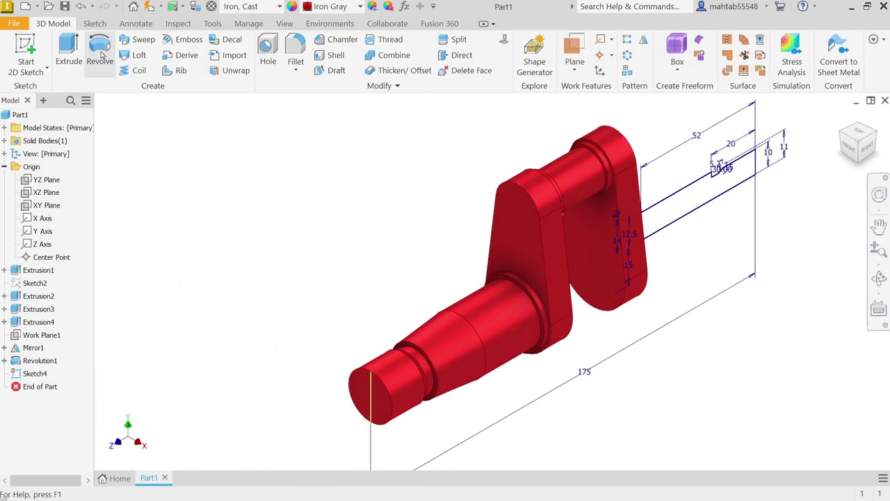
pyautogui.click(102, 55)
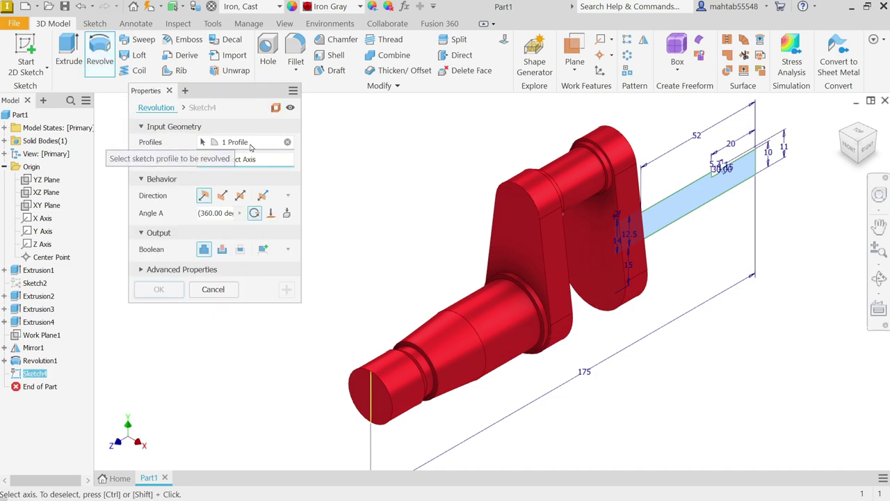
pyautogui.scroll(5, 229, 202)
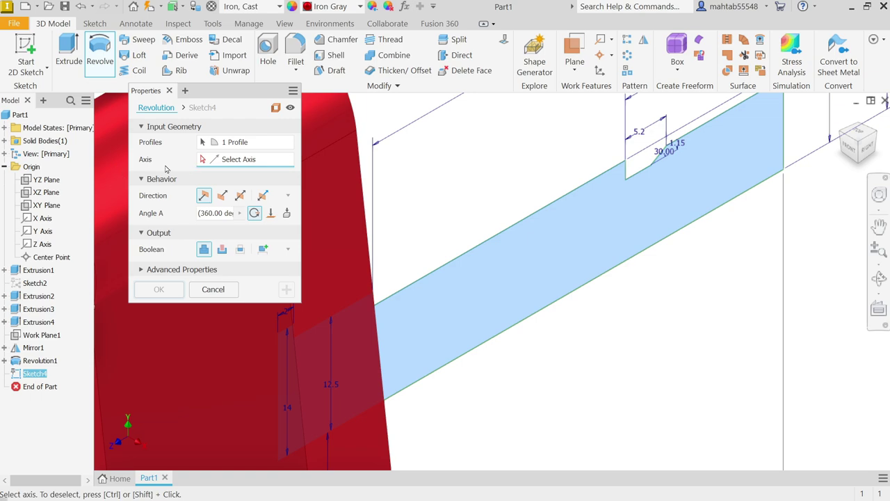
pyautogui.click(579, 296)
pyautogui.scroll(5, 668, 319)
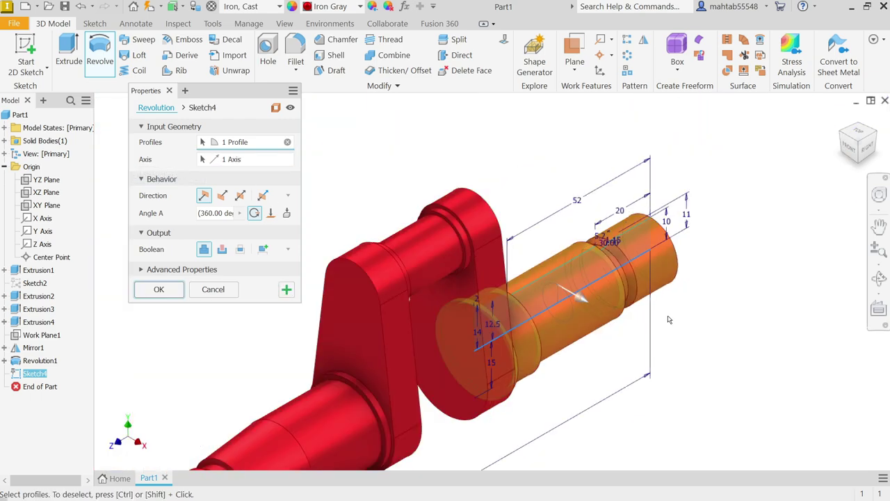
pyautogui.keyDown('shift'); pyautogui.moveTo(746, 313); pyautogui.dragTo(662, 352, button='middle'); pyautogui.keyUp('shift')
pyautogui.scroll(3, 640, 317)
pyautogui.scroll(3, 641, 317)
pyautogui.scroll(-3, 601, 328)
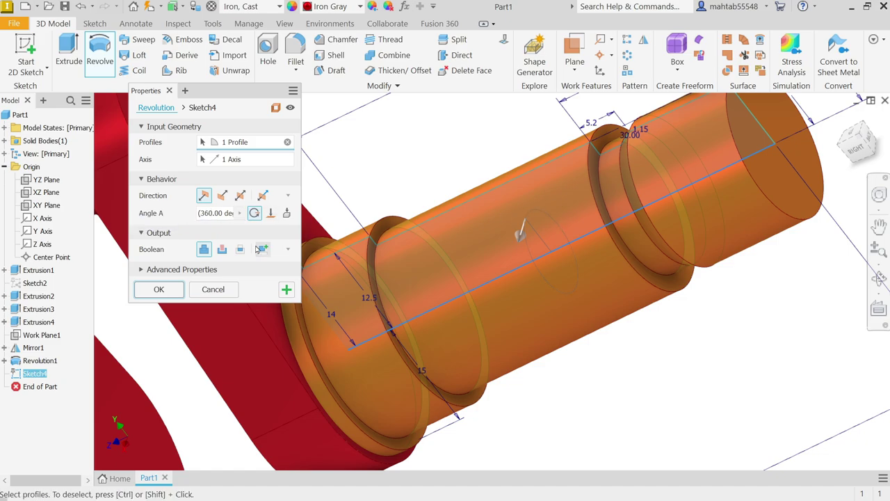
pyautogui.click(161, 290)
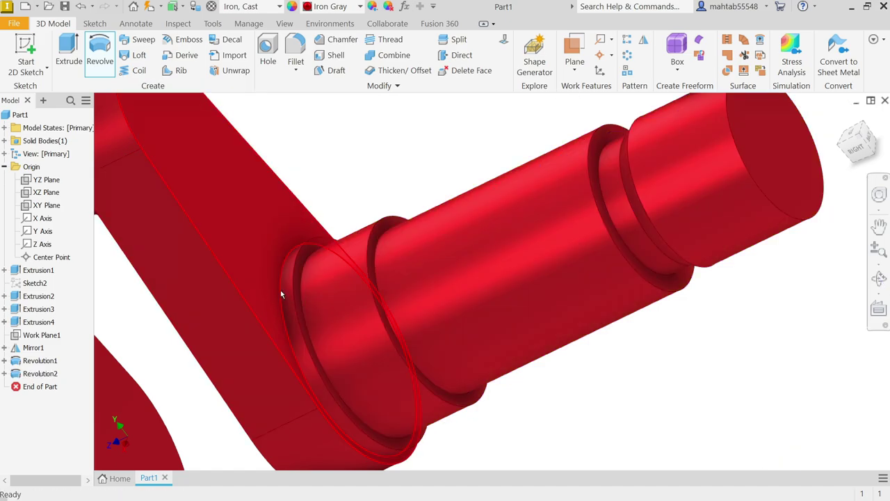
# Step: Inspect the new shaft end, then examine the keyway's dimensions in the reference drawing's right view and section B-B
pyautogui.scroll(-3, 580, 265)
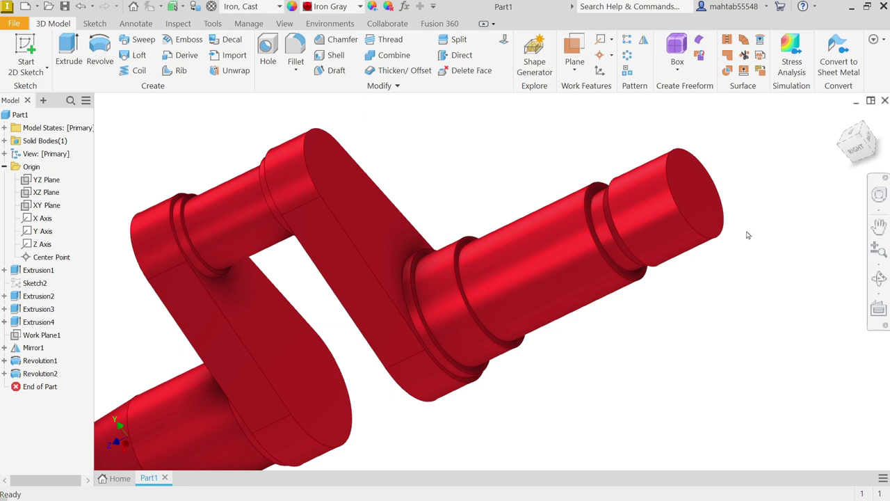
pyautogui.scroll(-2, 747, 235)
pyautogui.keyDown('shift'); pyautogui.moveTo(650, 306); pyautogui.dragTo(651, 257, button='middle'); pyautogui.keyUp('shift')
pyautogui.hotkey('alt', 'Tab')
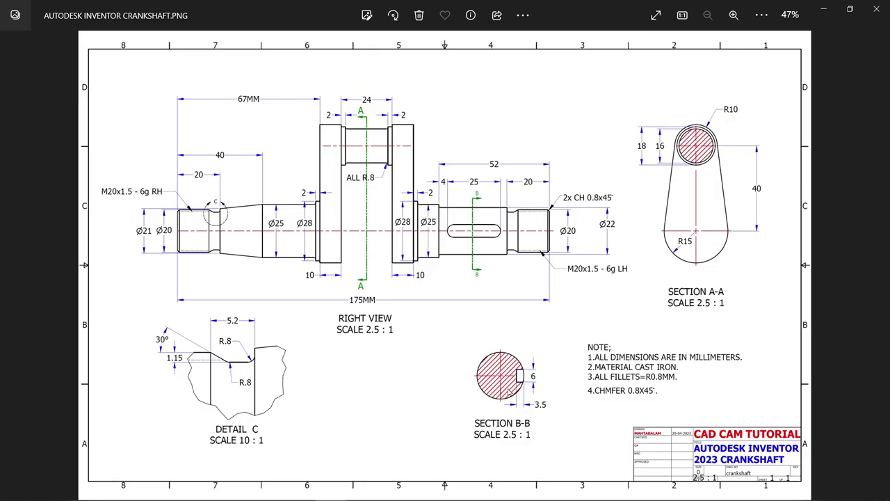
pyautogui.scroll(3, 520, 387)
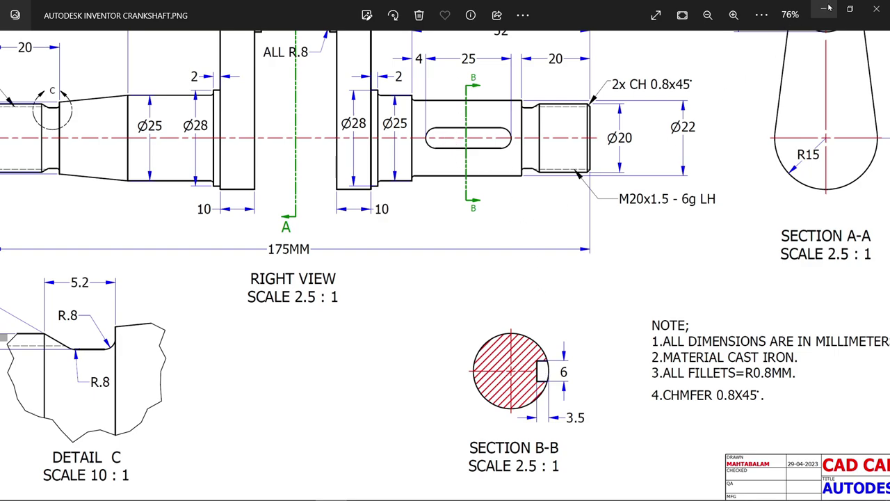
pyautogui.moveTo(463, 219)
pyautogui.mouseDown()
pyautogui.moveTo(519, 227)
pyautogui.moveTo(626, 287)
pyautogui.mouseUp()
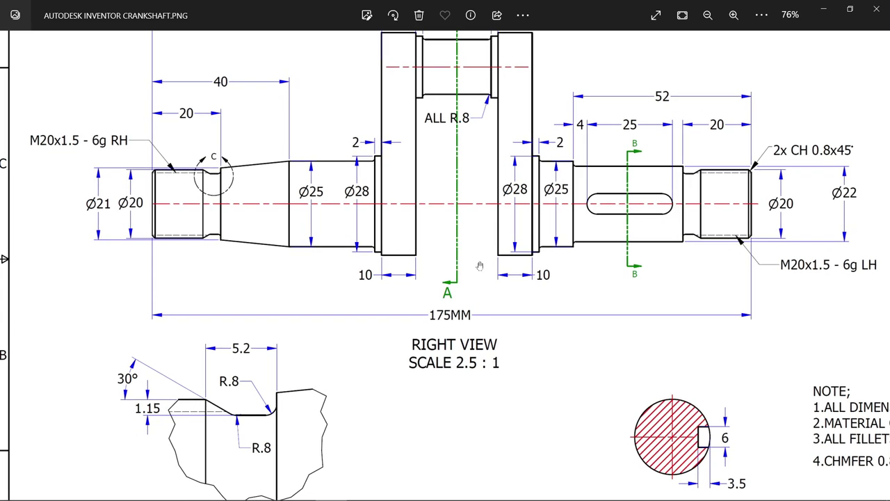
pyautogui.moveTo(377, 273); pyautogui.dragTo(384, 293)
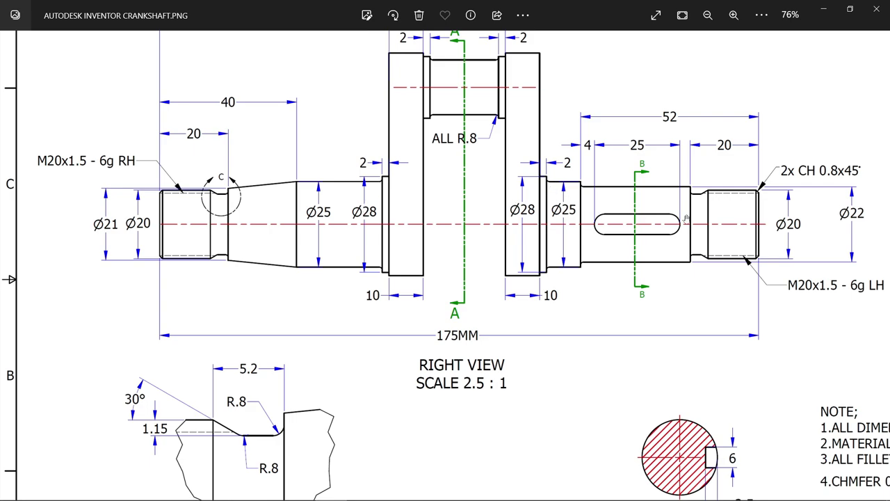
pyautogui.scroll(-1, 238, 380)
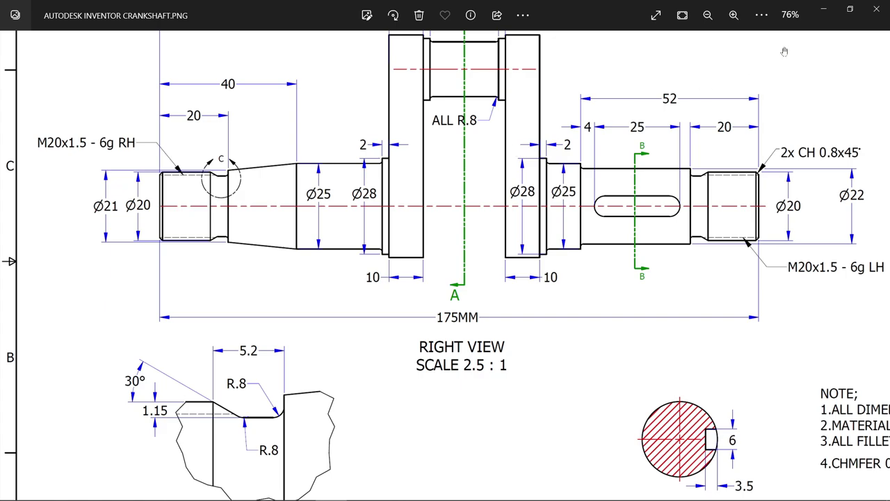
pyautogui.click(824, 12)
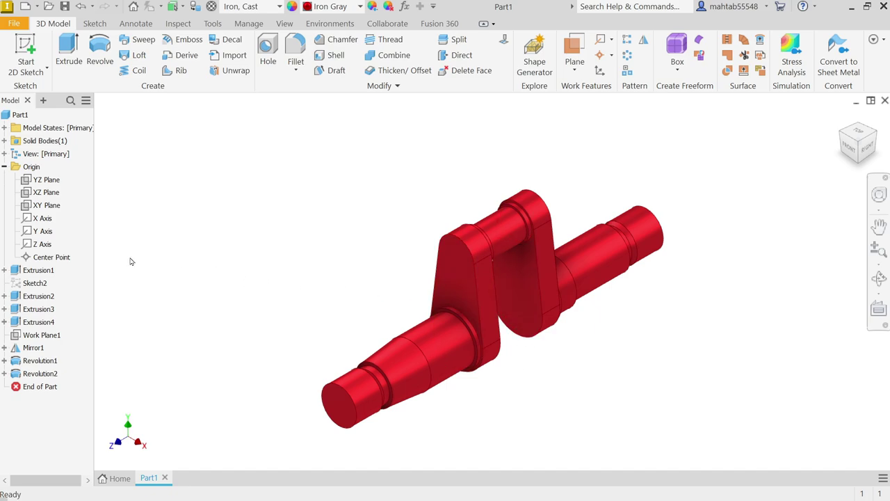
# Step: Create a work plane offset 11 mm from the YZ plane
pyautogui.click(44, 180)
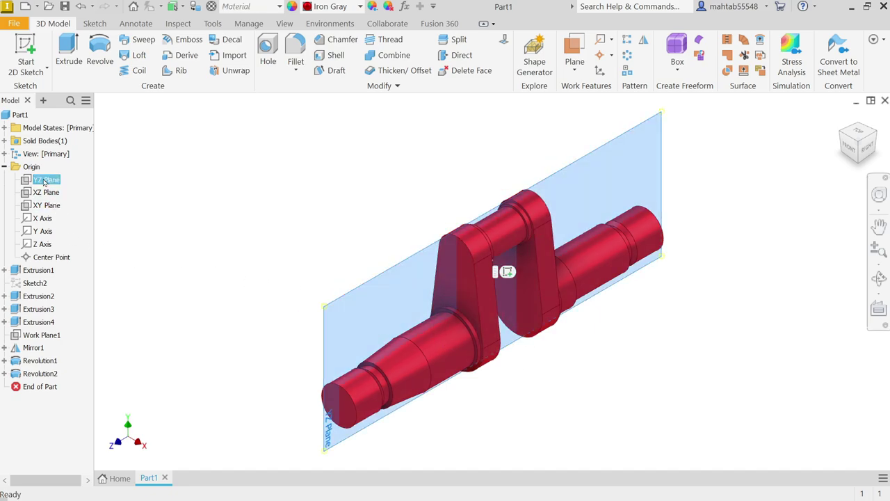
pyautogui.click(573, 72)
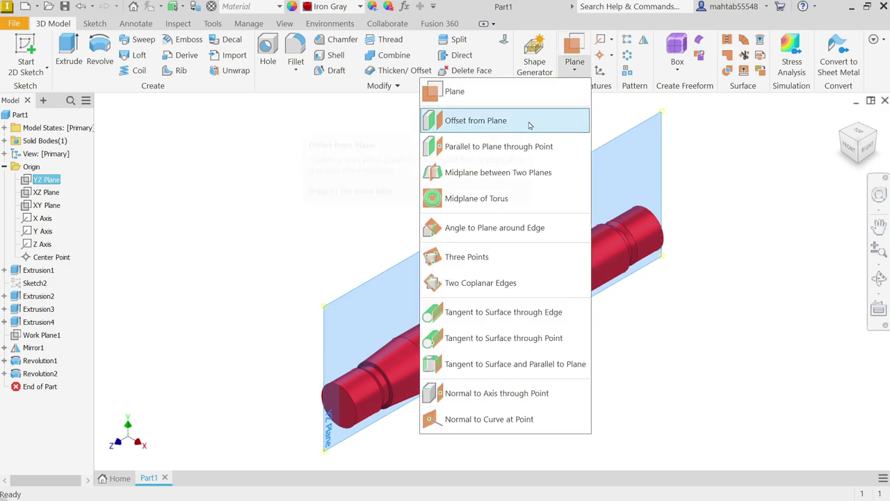
pyautogui.click(528, 123)
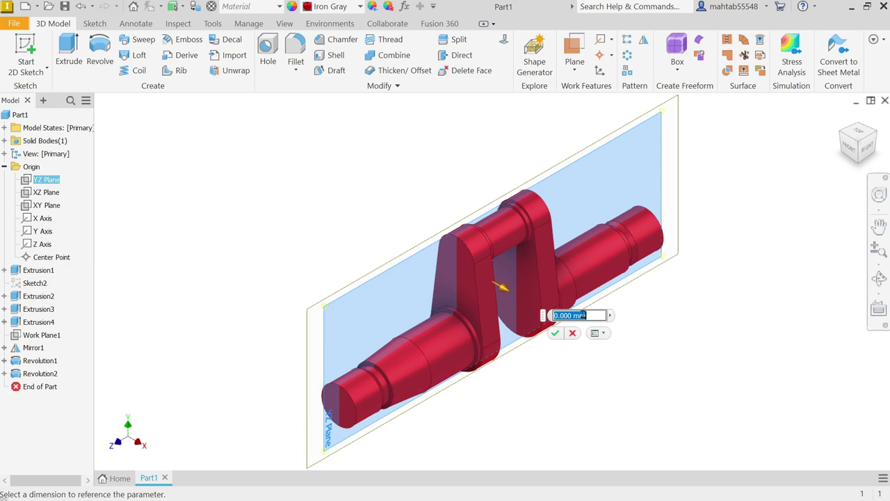
pyautogui.write('11')
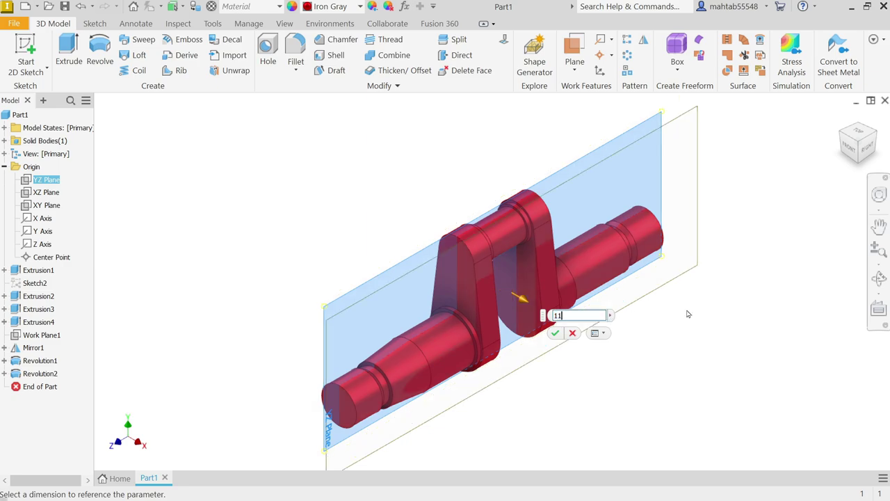
pyautogui.keyDown('shift'); pyautogui.moveTo(711, 332); pyautogui.dragTo(637, 343, button='middle'); pyautogui.keyUp('shift')
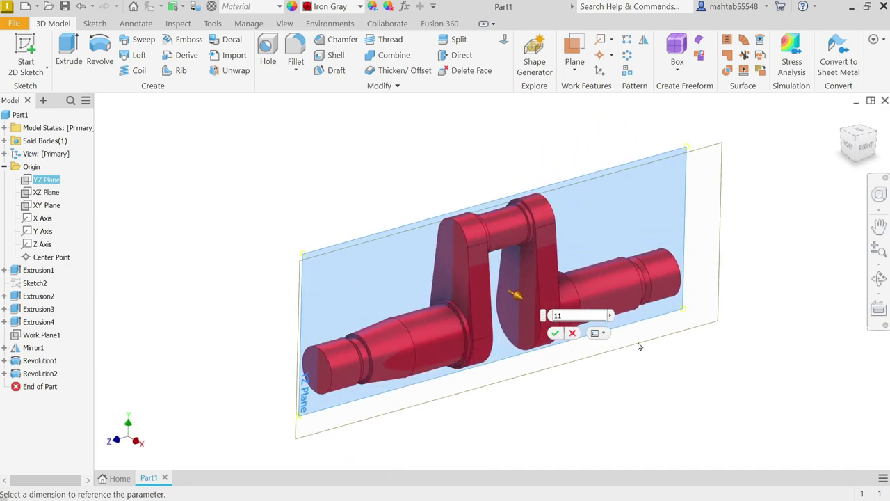
pyautogui.click(555, 334)
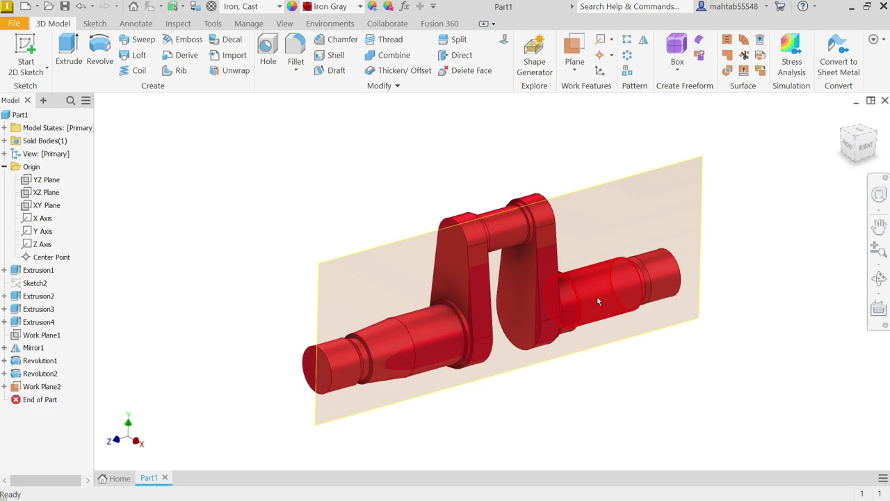
# Step: Start a new sketch on the work plane offset 11 mm from the YZ plane
pyautogui.rightClick(697, 183)
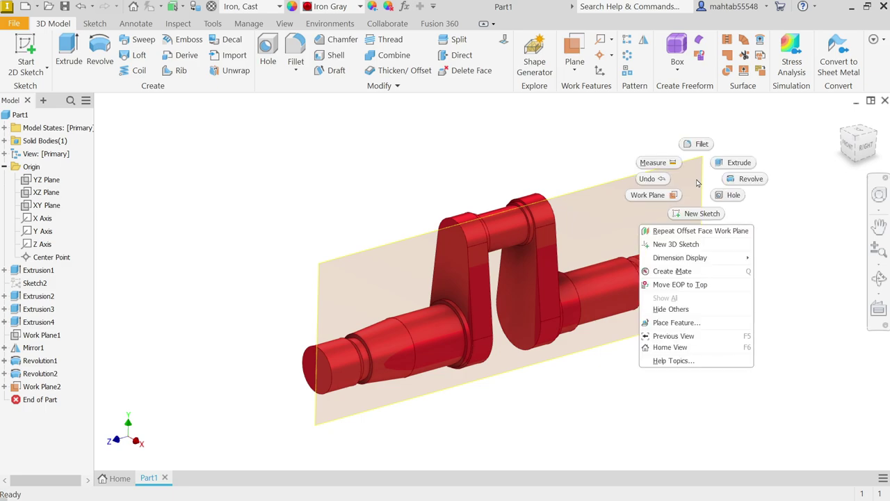
pyautogui.press('Escape')
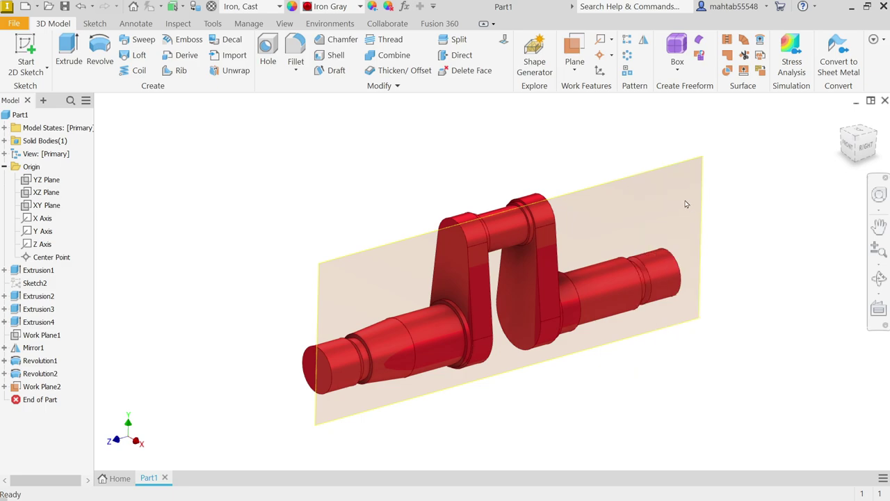
pyautogui.click(600, 185)
pyautogui.click(630, 184)
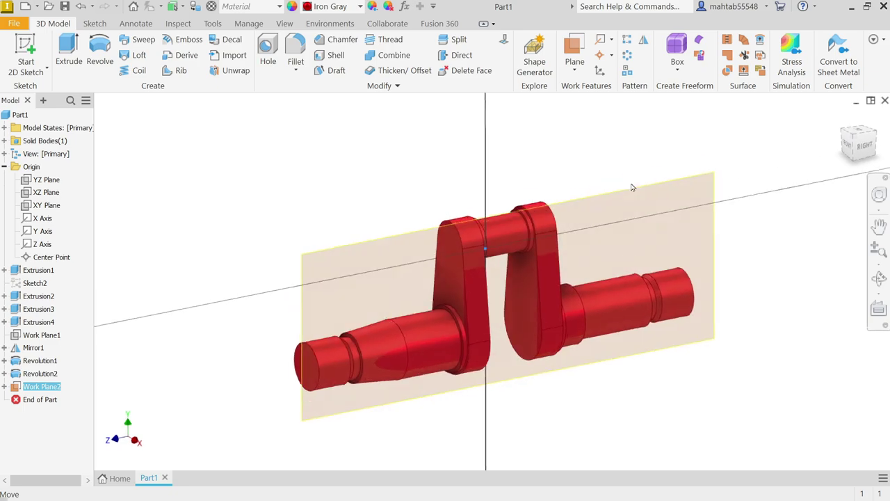
pyautogui.press('s')
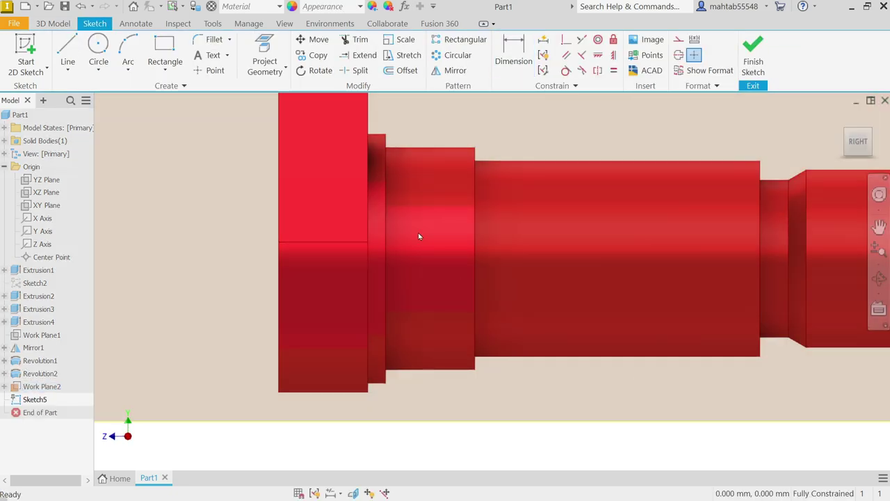
# Step: Sketch a horizontal center-to-center slot about 27 mm long overall on the shaft section between the stepped shoulder and the narrow neck
pyautogui.click(167, 76)
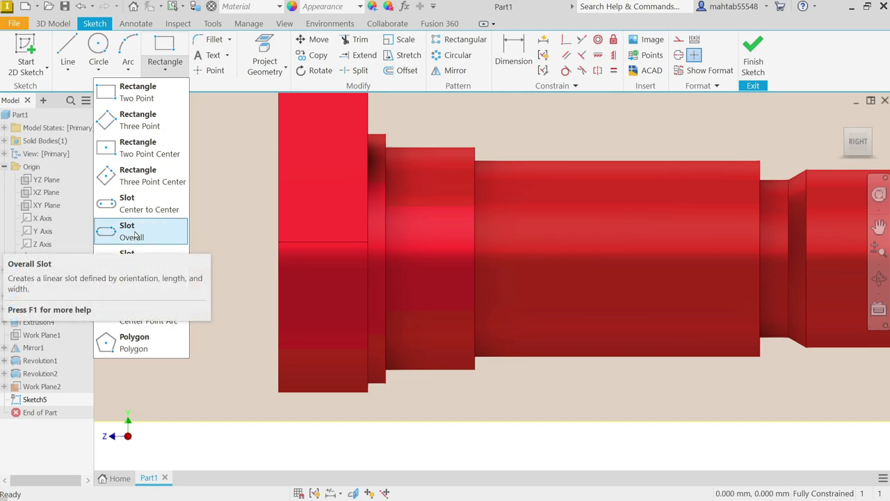
pyautogui.click(143, 203)
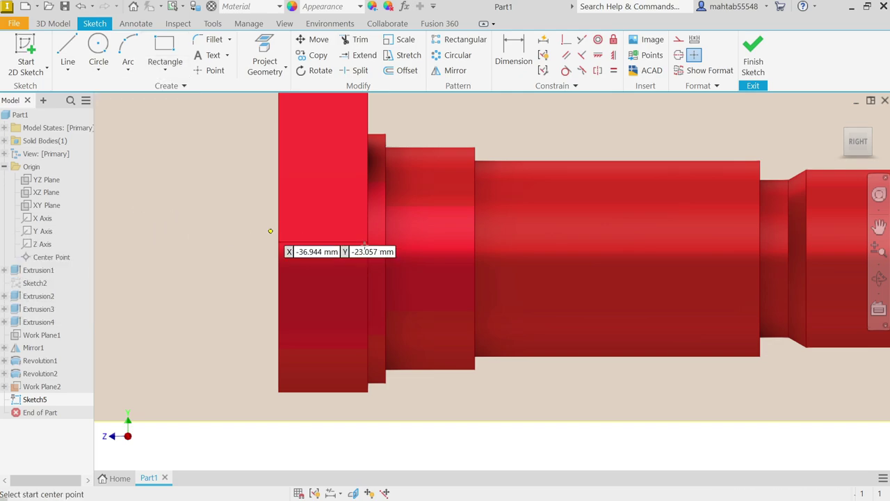
pyautogui.click(535, 252)
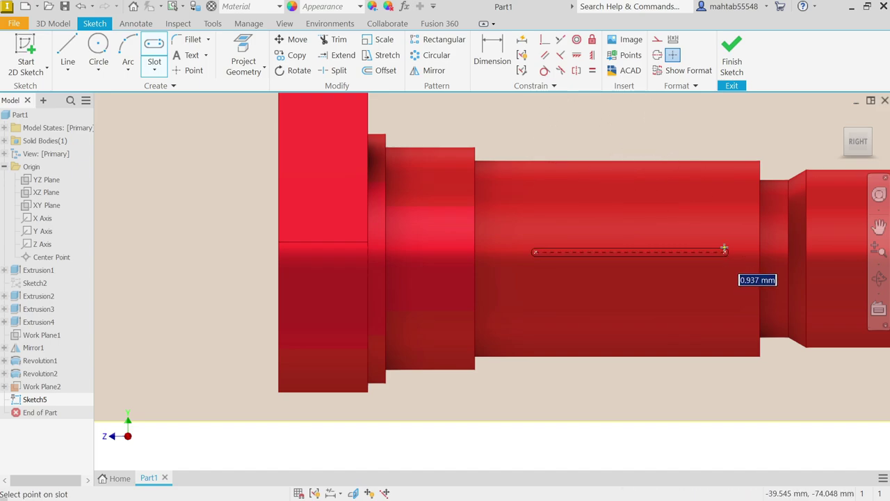
pyautogui.click(725, 252)
pyautogui.click(723, 228)
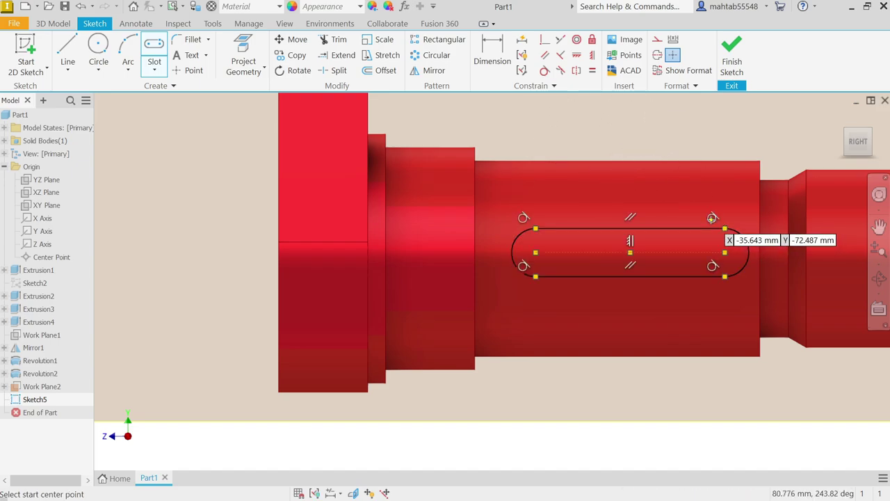
pyautogui.rightClick(641, 132)
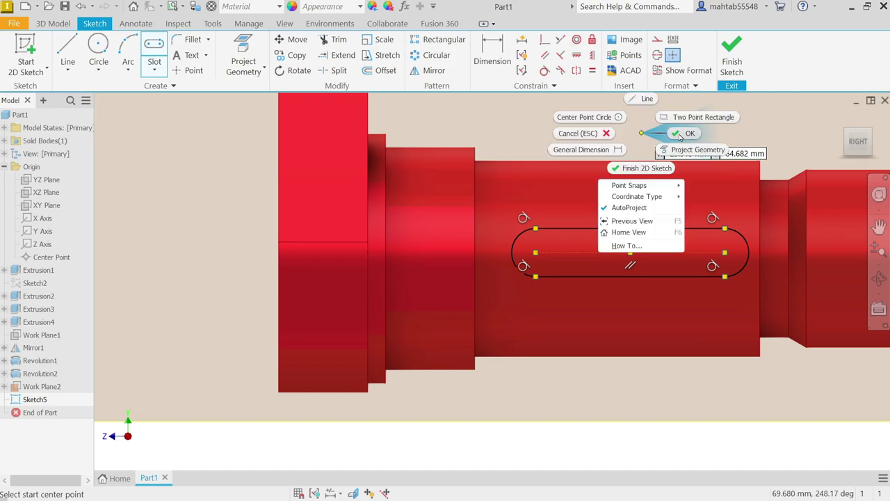
pyautogui.press('Escape')
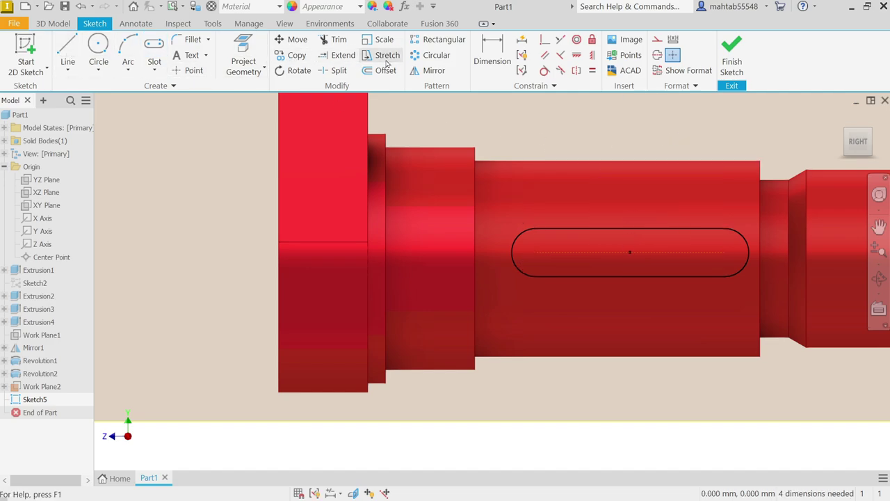
# Step: Dimension the slot's overall length between its two arc ends as 25 mm
pyautogui.click(491, 50)
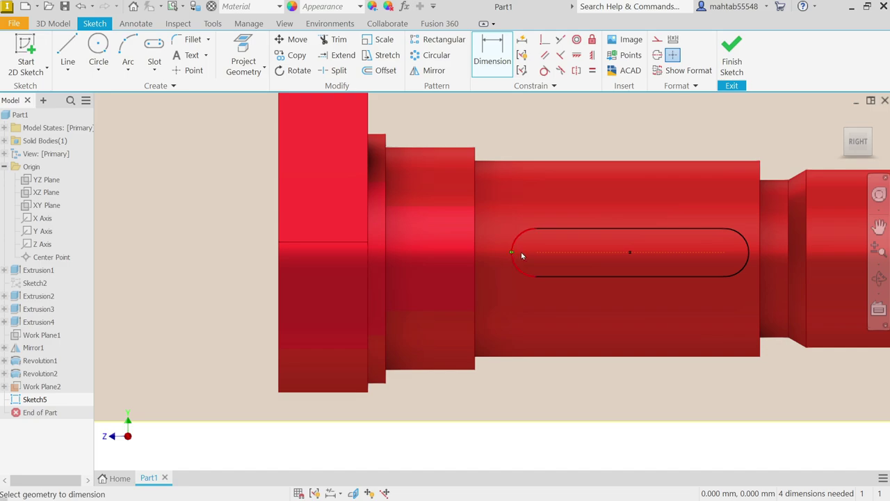
pyautogui.click(749, 251)
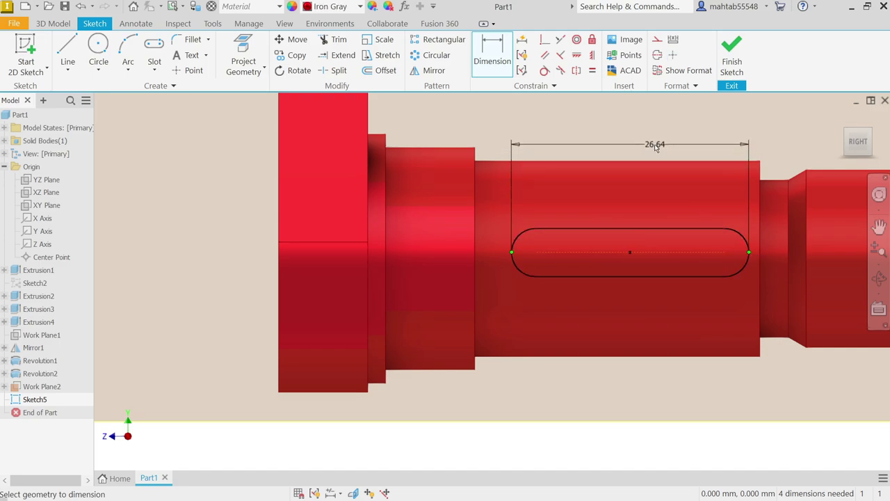
pyautogui.click(651, 134)
pyautogui.write('25')
pyautogui.press('Return')
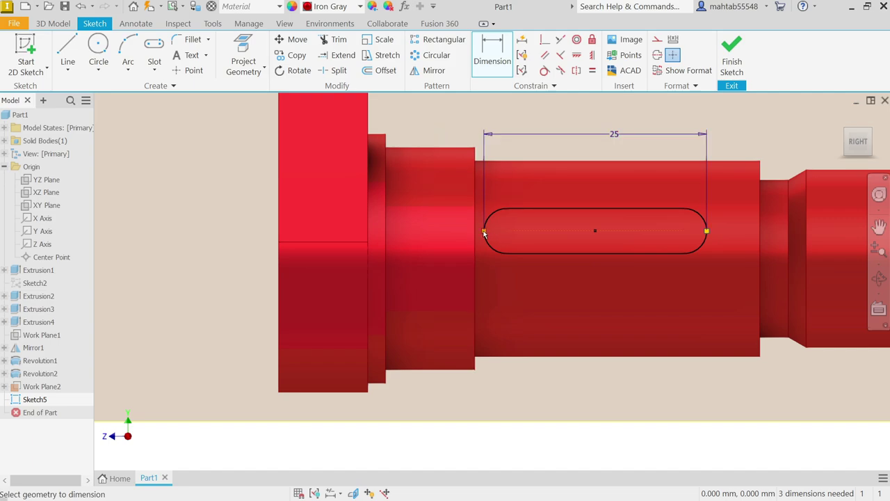
# Step: Dimension the gap between the shoulder edge and the slot's nearest arc end as 4 mm
pyautogui.click(483, 231)
pyautogui.click(475, 199)
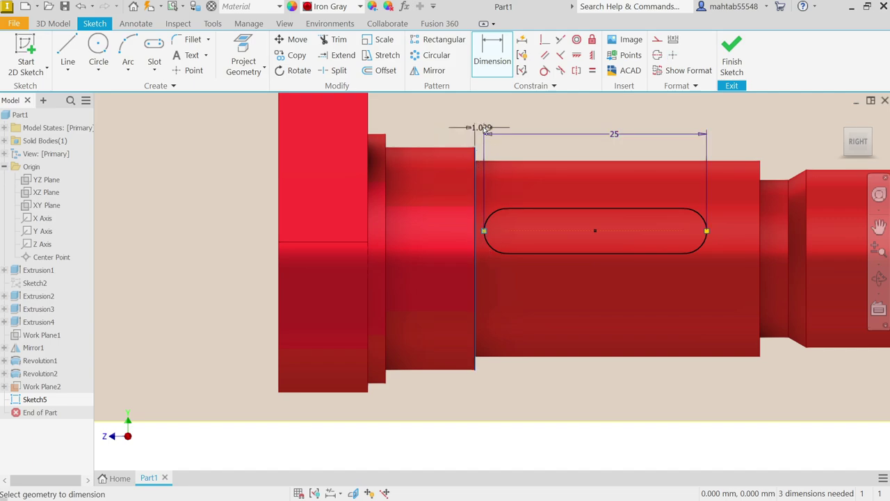
pyautogui.click(485, 128)
pyautogui.write('4')
pyautogui.press('Return')
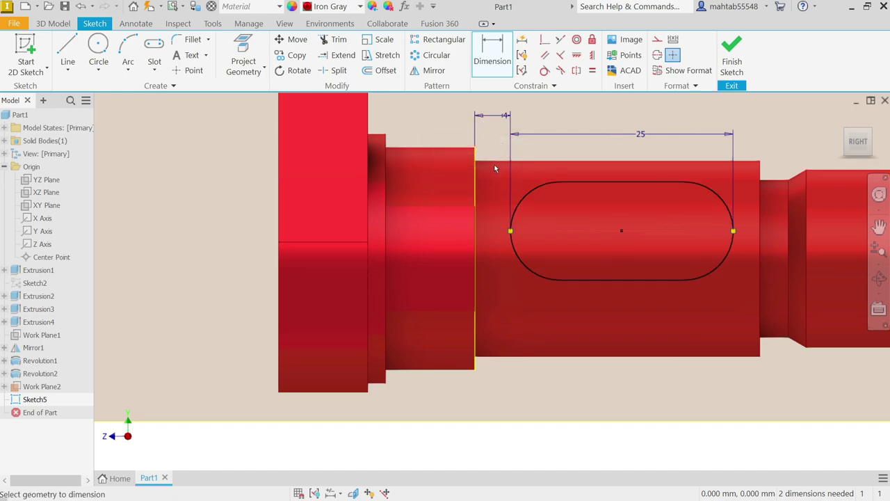
# Step: Dimension the slot's end arc with a 3 mm radius and end dimensioning
pyautogui.click(477, 271)
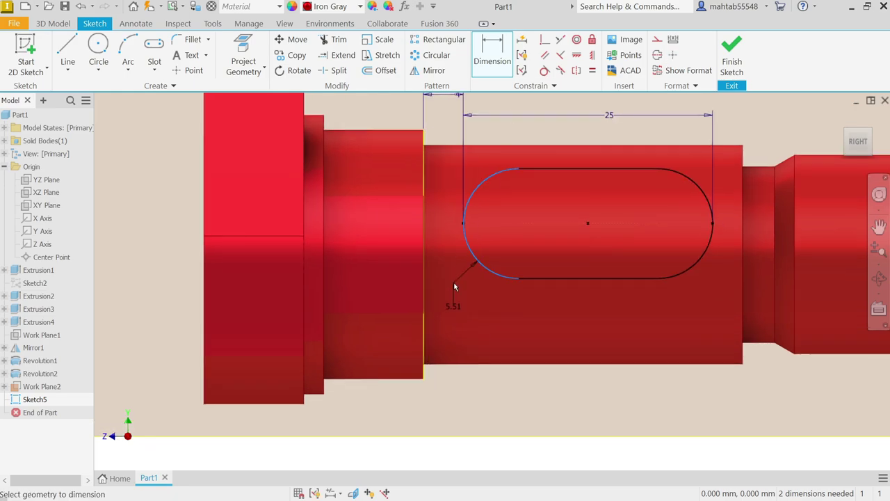
pyautogui.click(454, 286)
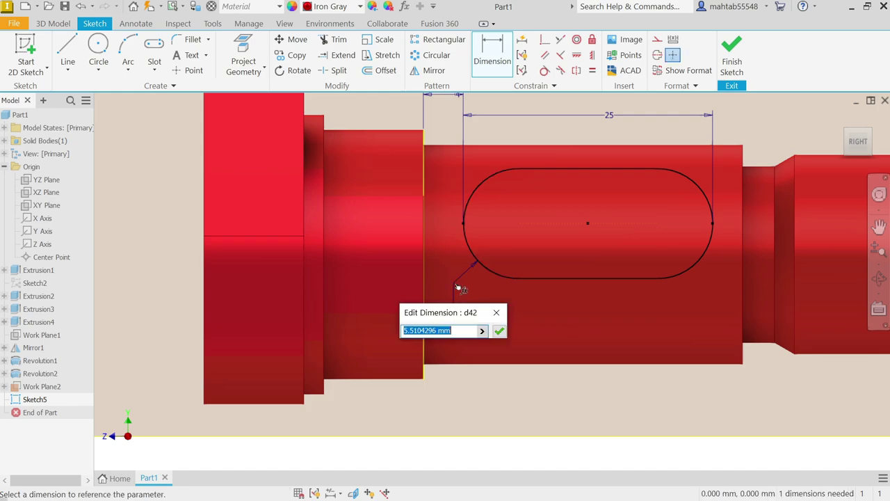
pyautogui.write('3')
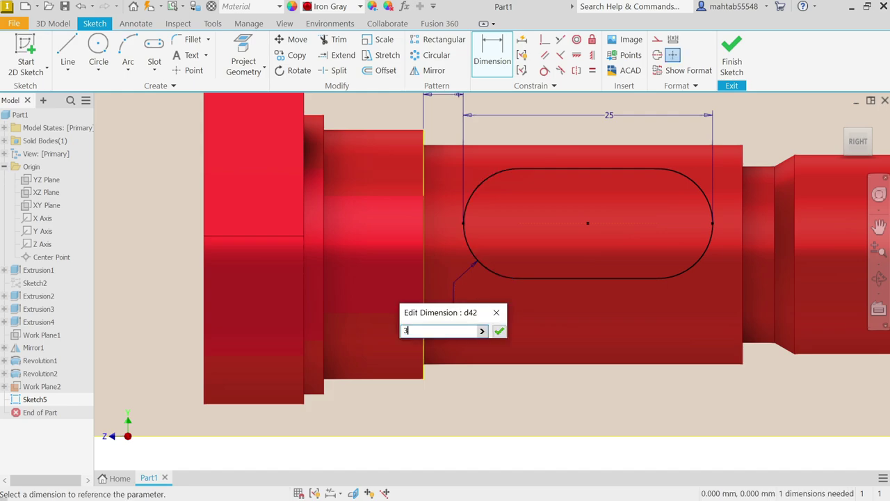
pyautogui.press('Return')
pyautogui.rightClick(671, 139)
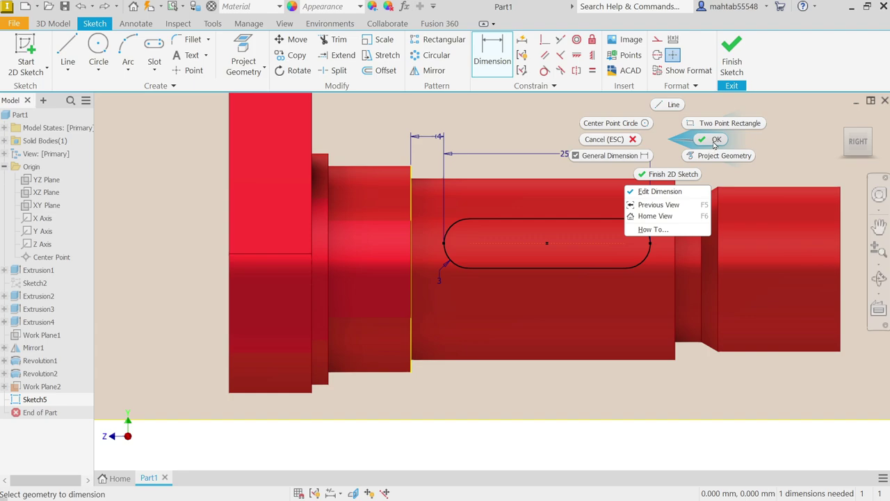
pyautogui.click(714, 142)
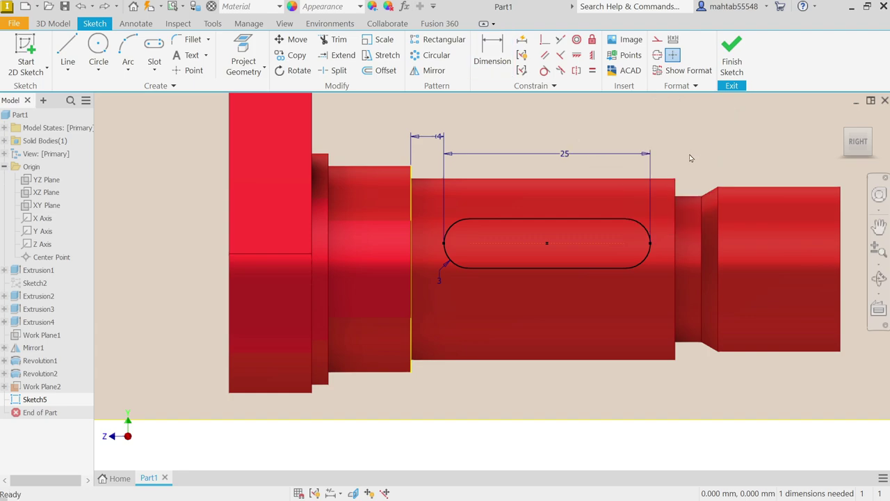
# Step: Draw a horizontal line between the midpoints of the outermost shaft section's two end edges and convert it to construction geometry
pyautogui.click(68, 52)
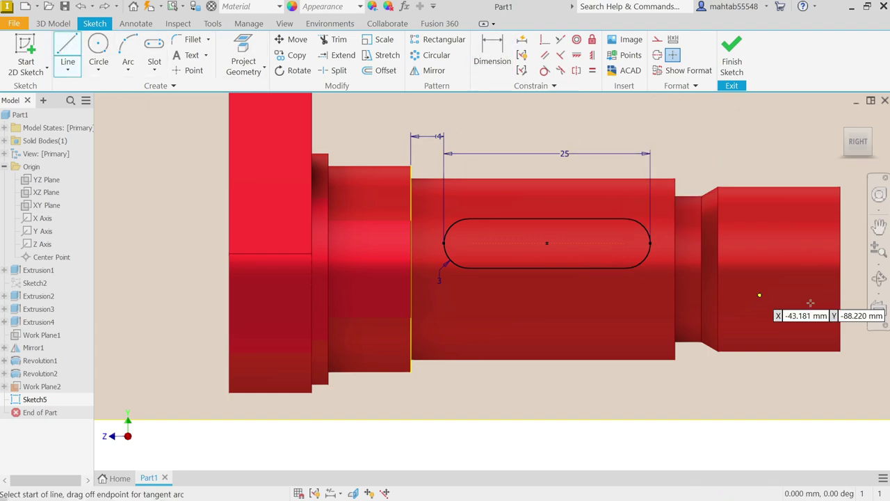
pyautogui.click(840, 268)
pyautogui.click(717, 268)
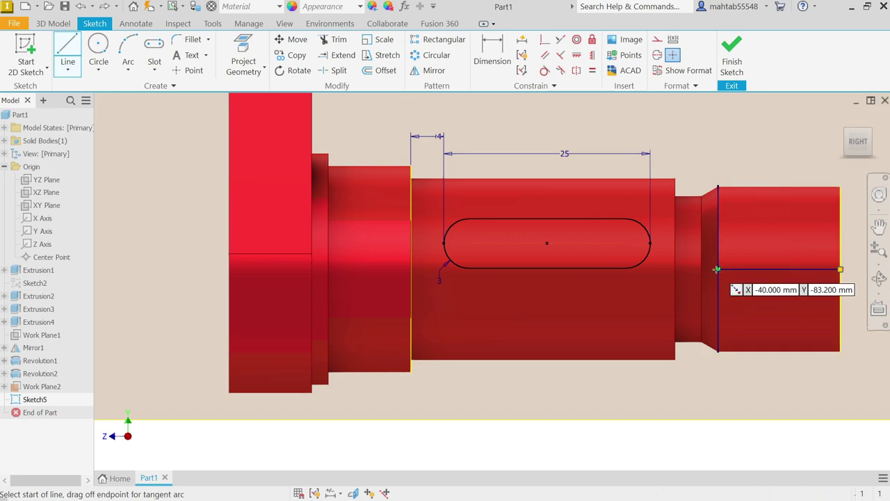
pyautogui.rightClick(754, 151)
pyautogui.click(785, 151)
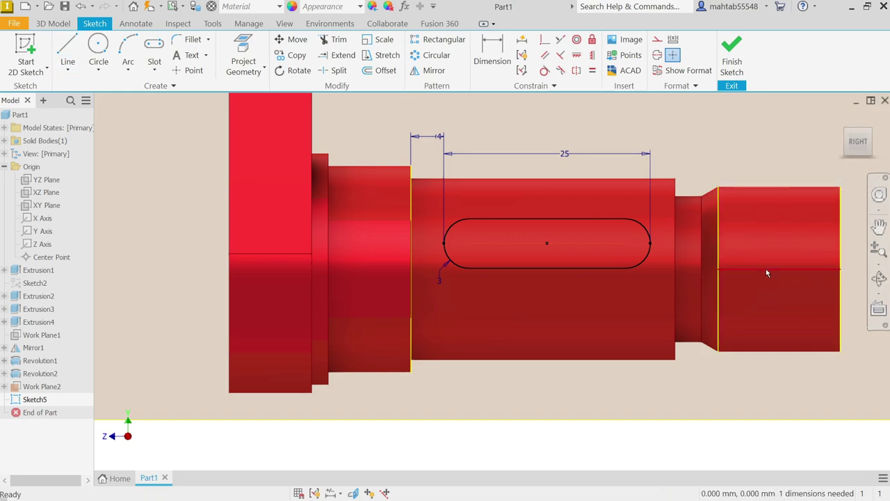
pyautogui.rightClick(766, 268)
pyautogui.click(823, 213)
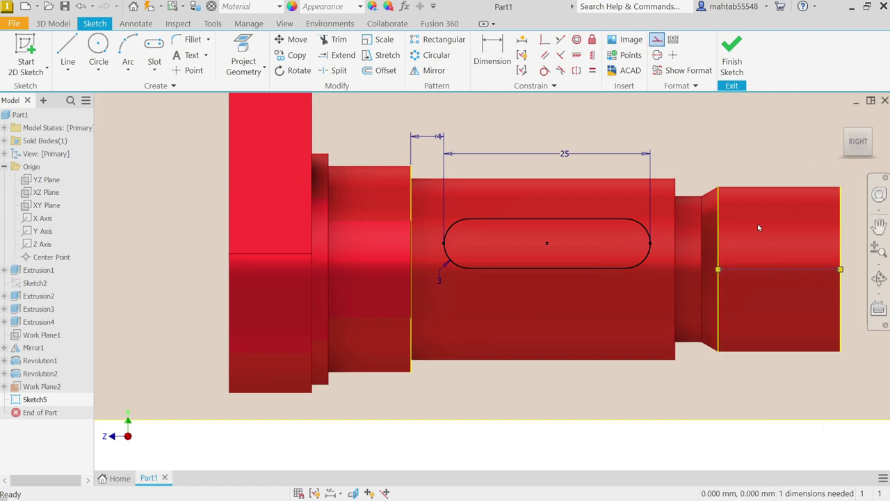
# Step: Make the slot's centerline collinear with the construction line on the shaft end, and finish the sketch
pyautogui.click(560, 40)
pyautogui.click(591, 243)
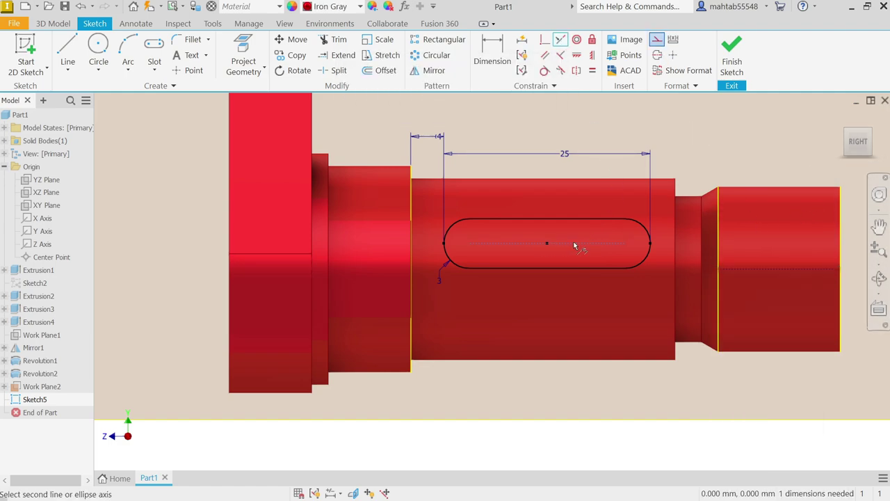
pyautogui.click(784, 269)
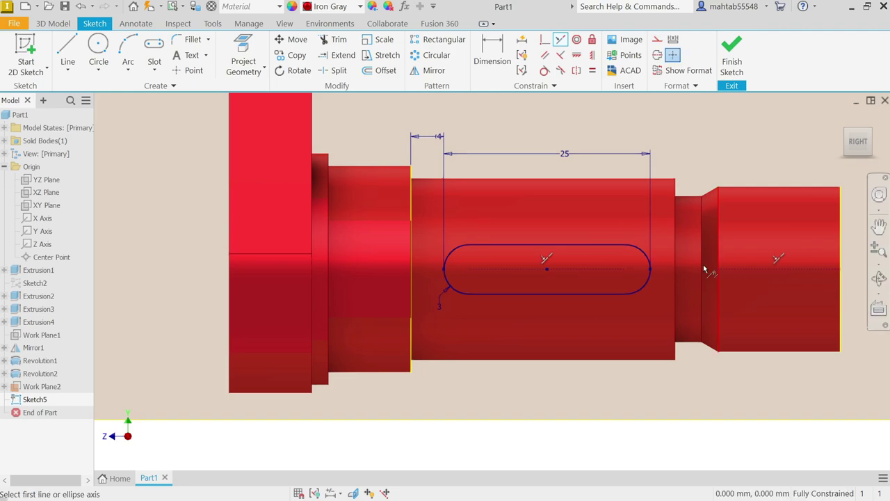
pyautogui.click(731, 54)
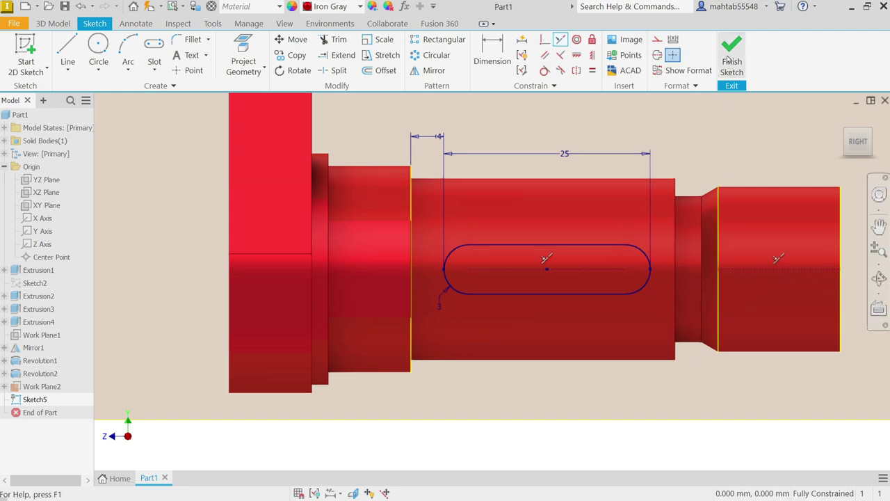
# Step: Extrude the slot profile 3.5 mm into the shaft as a cut to form the keyway
pyautogui.scroll(5, 625, 336)
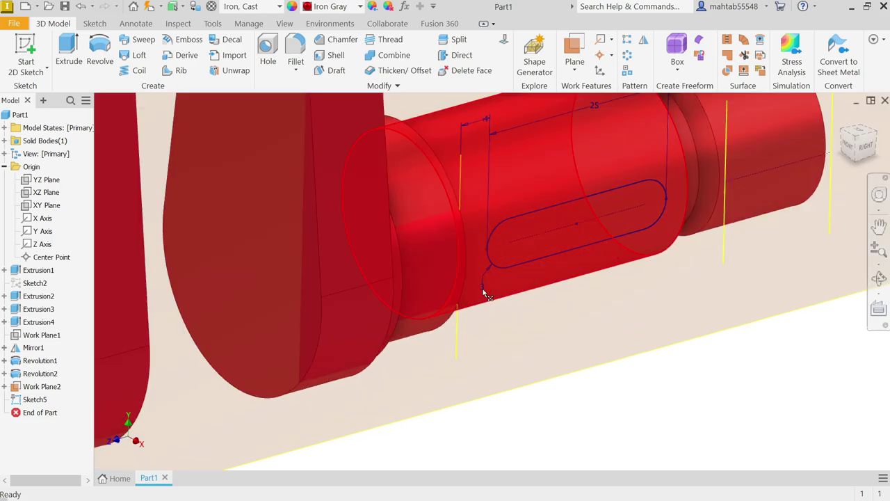
pyautogui.click(70, 50)
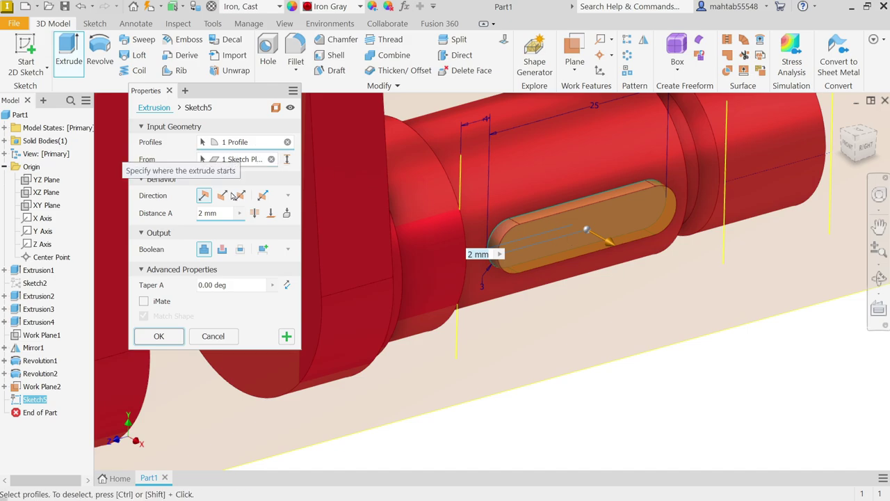
pyautogui.click(223, 250)
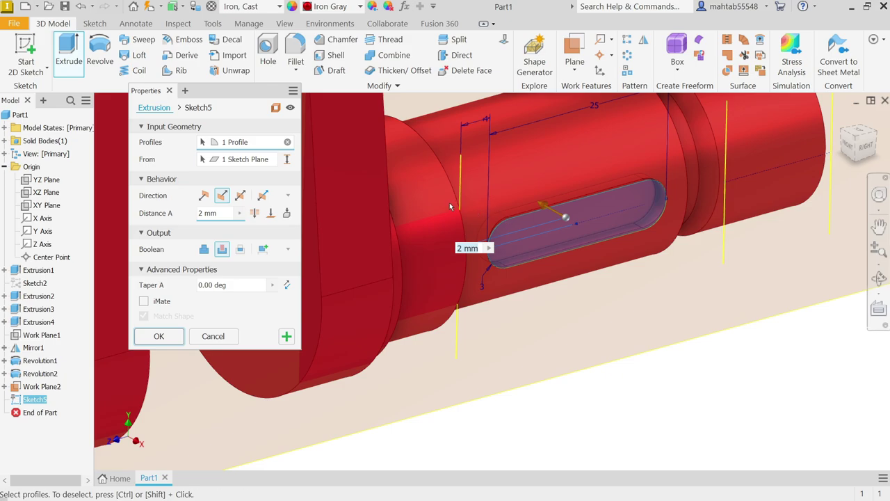
pyautogui.click(220, 212)
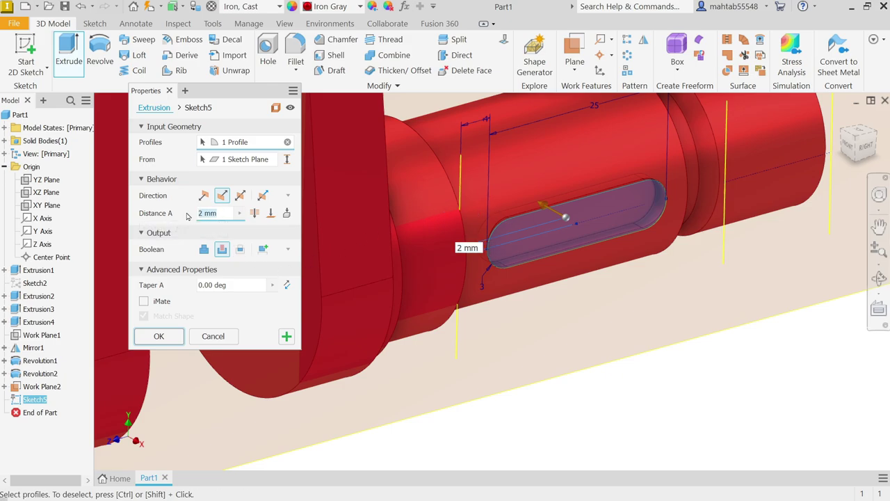
pyautogui.write('3')
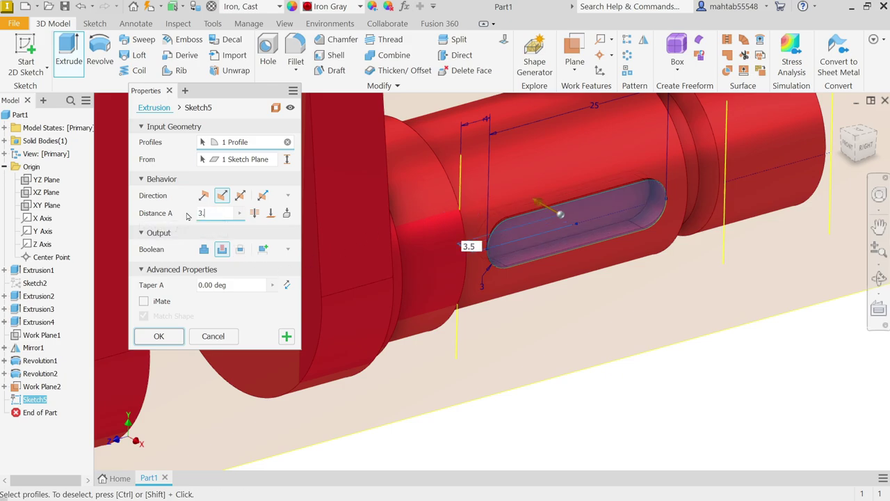
pyautogui.write('.5')
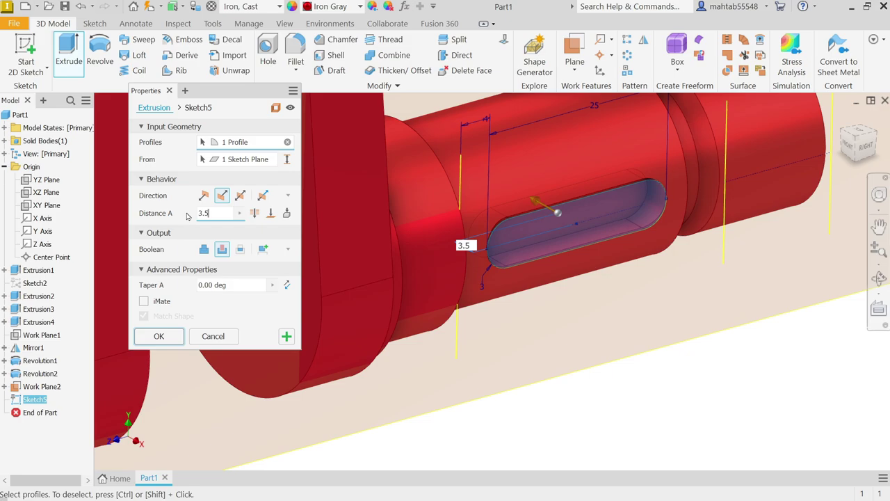
pyautogui.click(157, 337)
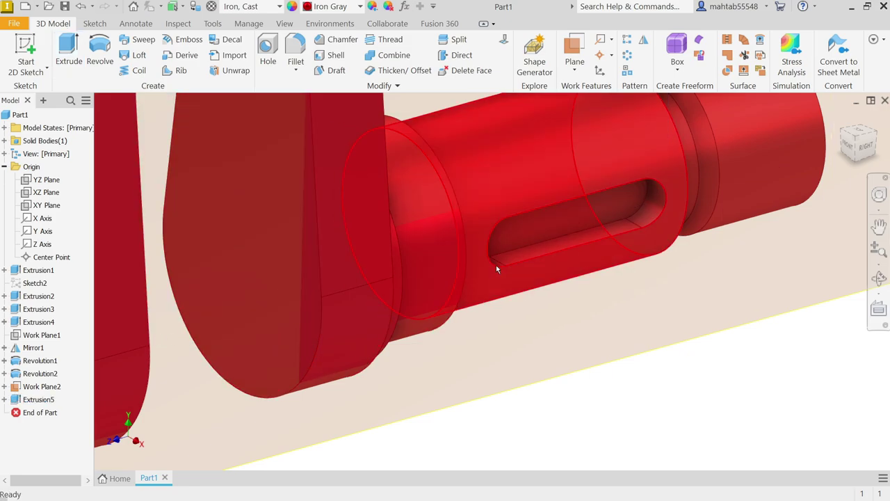
# Step: Start a fillet with a 0.8 mm radius and select the two inner edges of the relief groove beside the keyed shaft section
pyautogui.scroll(-3, 558, 209)
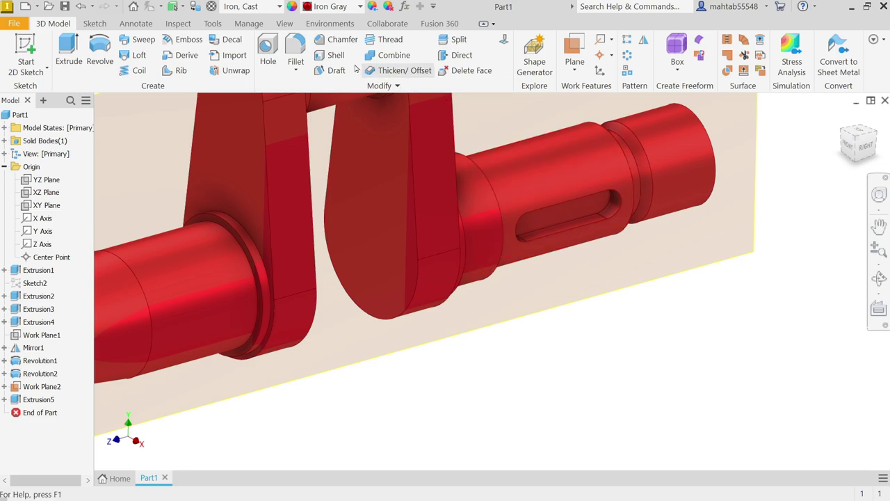
pyautogui.click(298, 53)
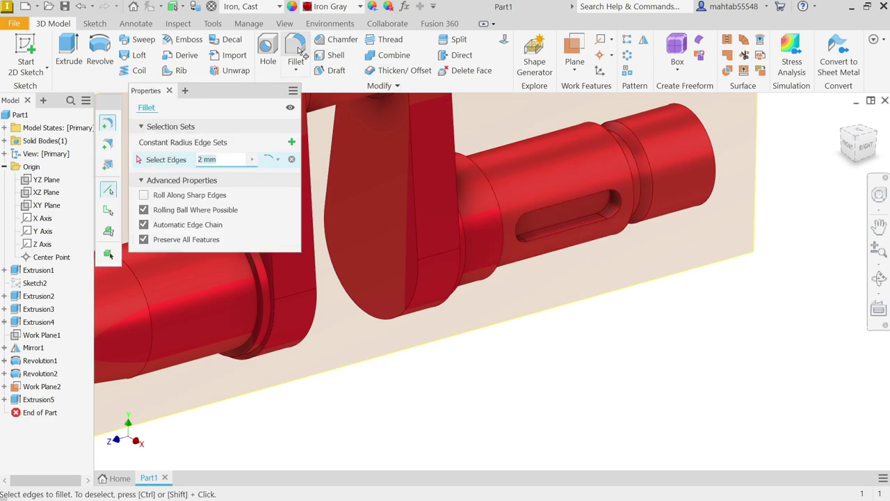
pyautogui.click(212, 159)
pyautogui.write('0.8')
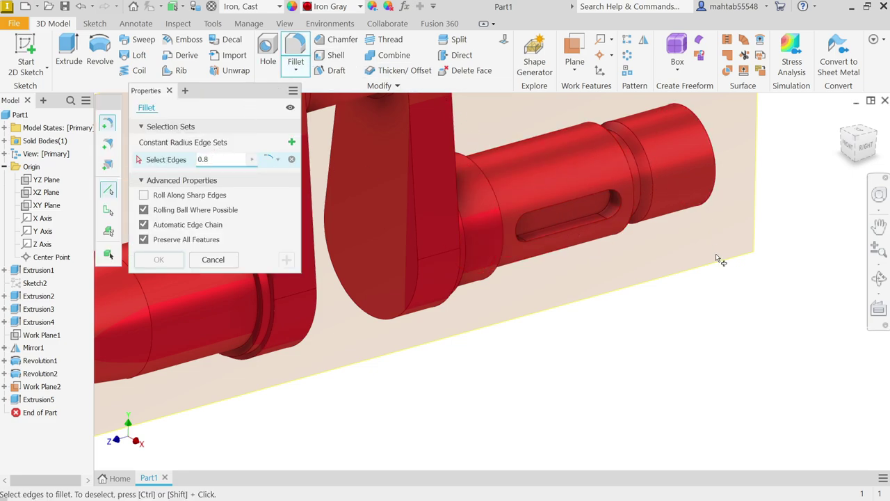
pyautogui.keyDown('shift'); pyautogui.moveTo(731, 348); pyautogui.dragTo(652, 341, button='middle'); pyautogui.keyUp('shift')
pyautogui.scroll(3, 631, 182)
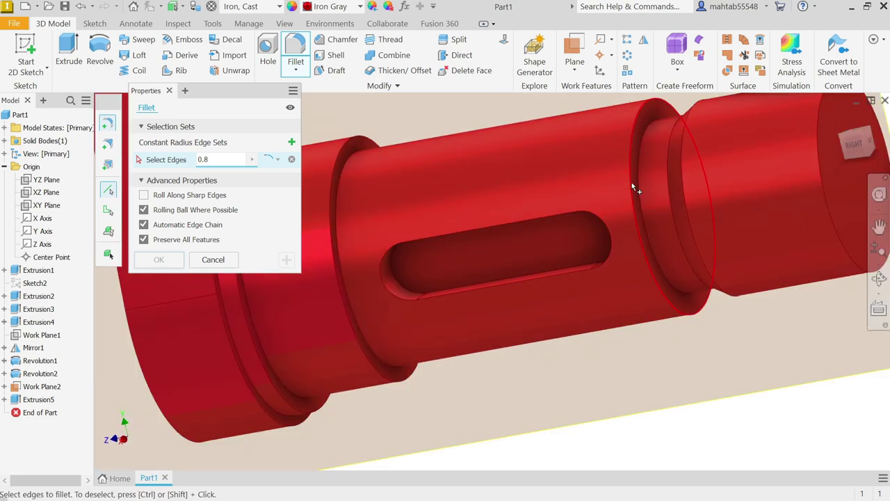
pyautogui.click(640, 186)
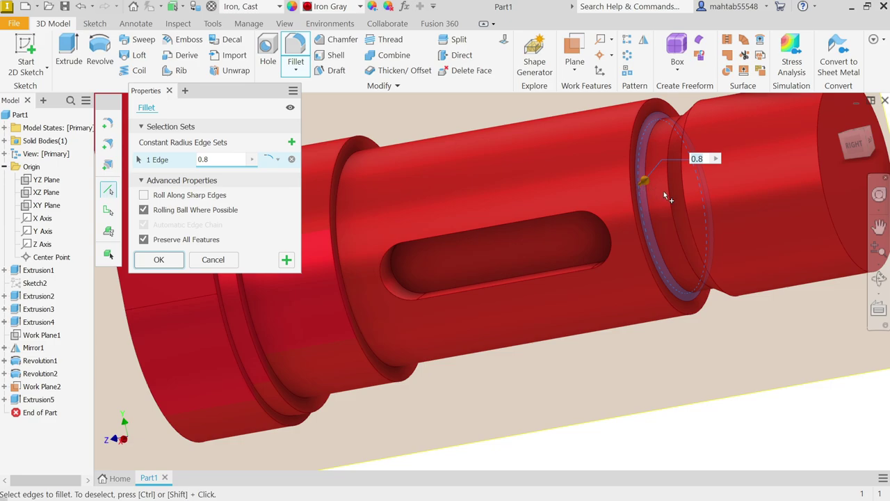
pyautogui.click(671, 198)
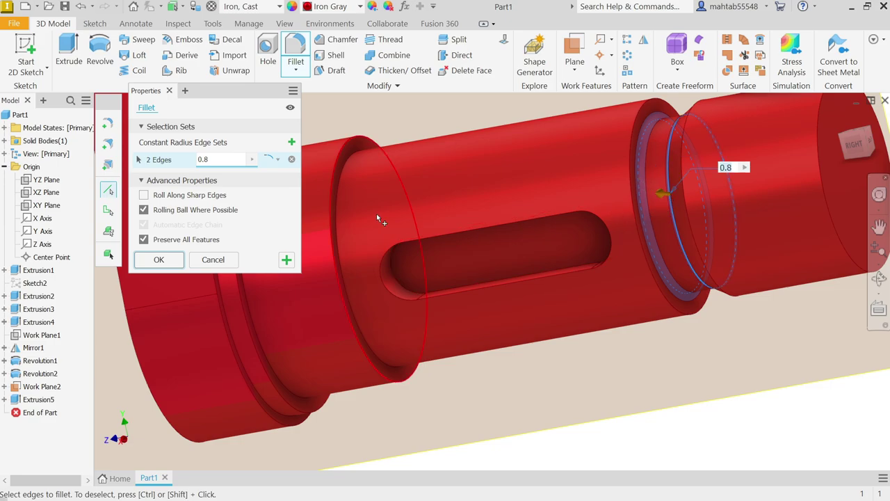
# Step: Add the edge where the keyed shaft meets the collar beside the crank web to the 0.8 mm fillet
pyautogui.scroll(-3, 393, 213)
pyautogui.scroll(3, 348, 196)
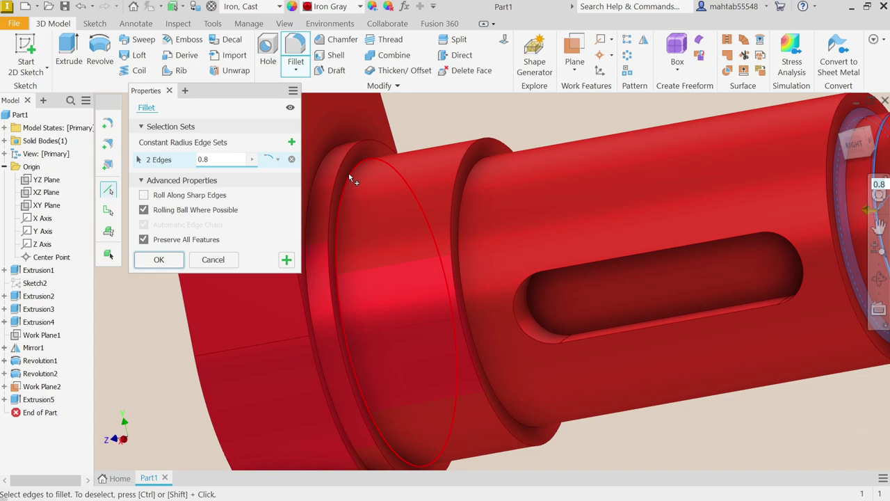
pyautogui.click(349, 173)
pyautogui.scroll(-3, 473, 182)
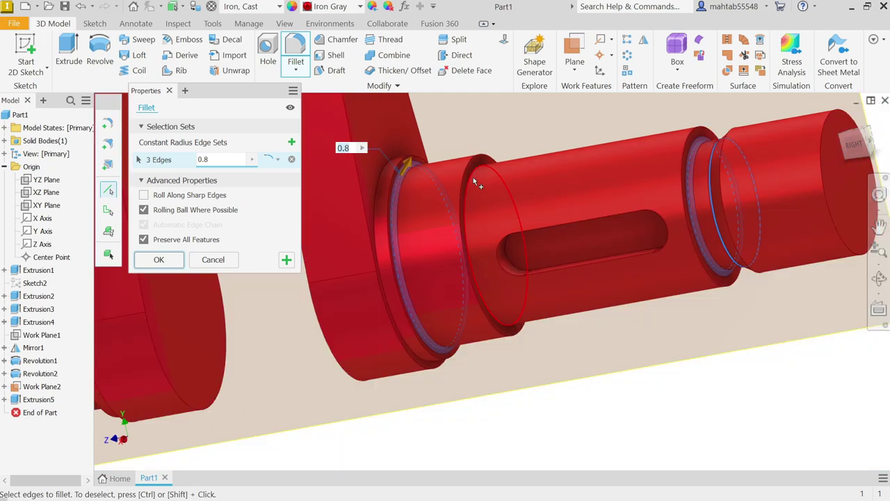
# Step: Add the edges where the crankpin meets its collars at both webs to the 0.8 mm fillet set
pyautogui.moveTo(474, 180); pyautogui.dragTo(636, 287, button='middle')
pyautogui.scroll(3, 543, 197)
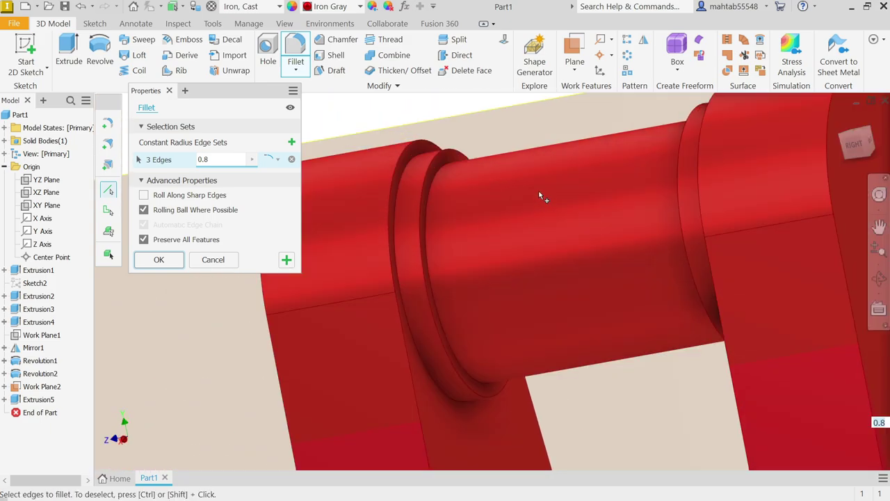
pyautogui.scroll(3, 445, 184)
pyautogui.click(374, 163)
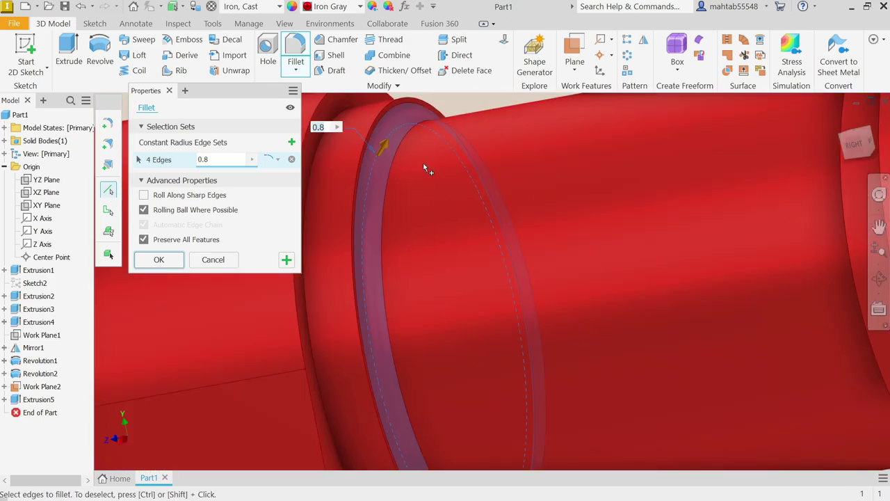
pyautogui.scroll(-5, 425, 169)
pyautogui.keyDown('shift'); pyautogui.moveTo(570, 195); pyautogui.dragTo(580, 197, button='middle'); pyautogui.keyUp('shift')
pyautogui.scroll(5, 588, 198)
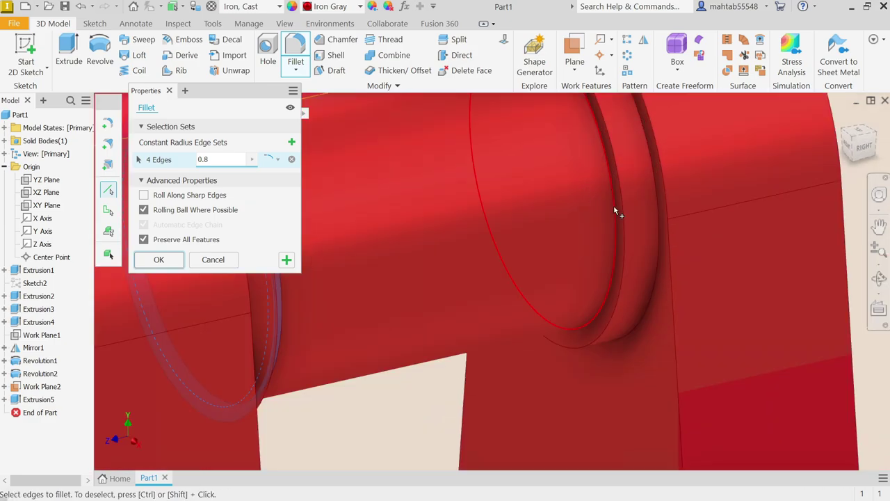
pyautogui.click(613, 206)
# Step: Add the edge where the tapered shaft's cylindrical section meets the web collar to the 0.8 mm fillet
pyautogui.scroll(-5, 613, 205)
pyautogui.scroll(3, 556, 265)
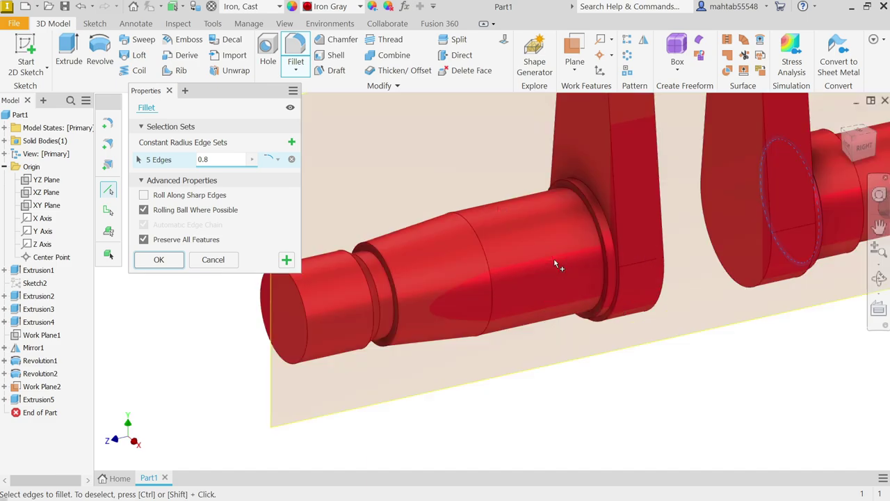
pyautogui.scroll(2, 556, 265)
pyautogui.click(638, 220)
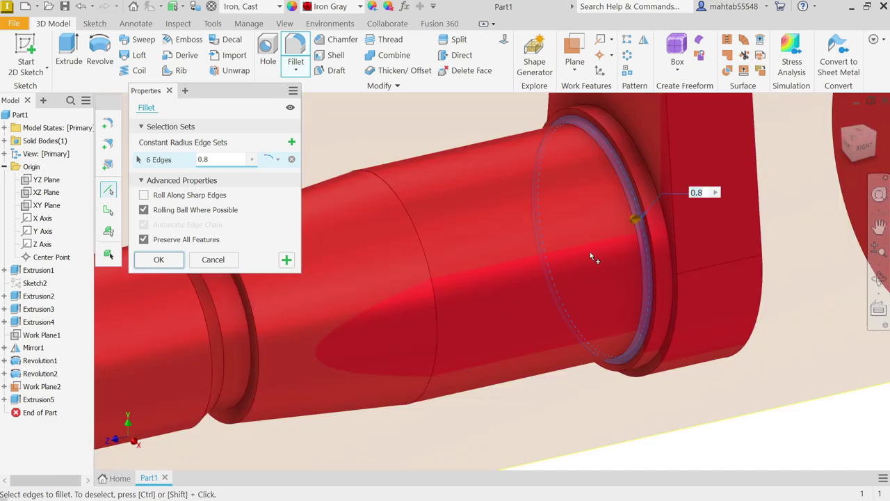
# Step: Include the two inner edges of the tapered shaft's relief groove and apply the 0.8 mm fillet
pyautogui.scroll(-4, 592, 257)
pyautogui.scroll(5, 389, 250)
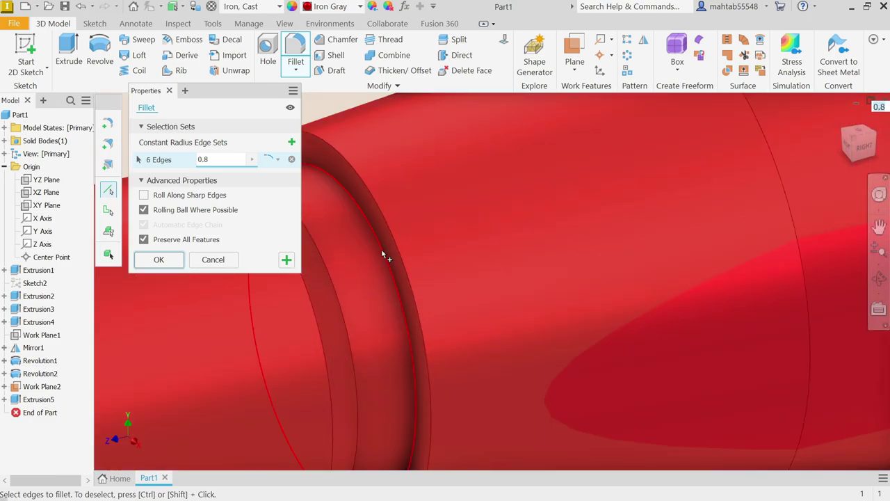
pyautogui.click(383, 255)
pyautogui.scroll(-4, 416, 295)
pyautogui.keyDown('shift'); pyautogui.moveTo(445, 279); pyautogui.dragTo(417, 274, button='middle'); pyautogui.keyUp('shift')
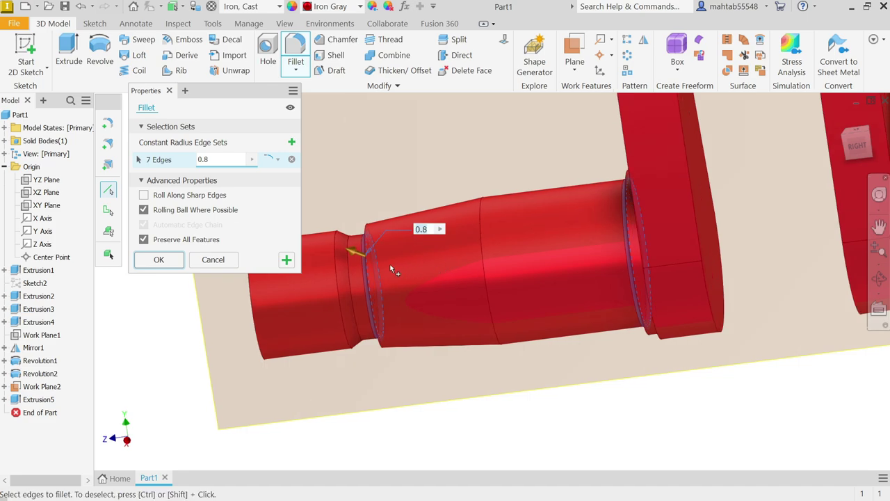
pyautogui.scroll(3, 376, 283)
pyautogui.scroll(2, 367, 285)
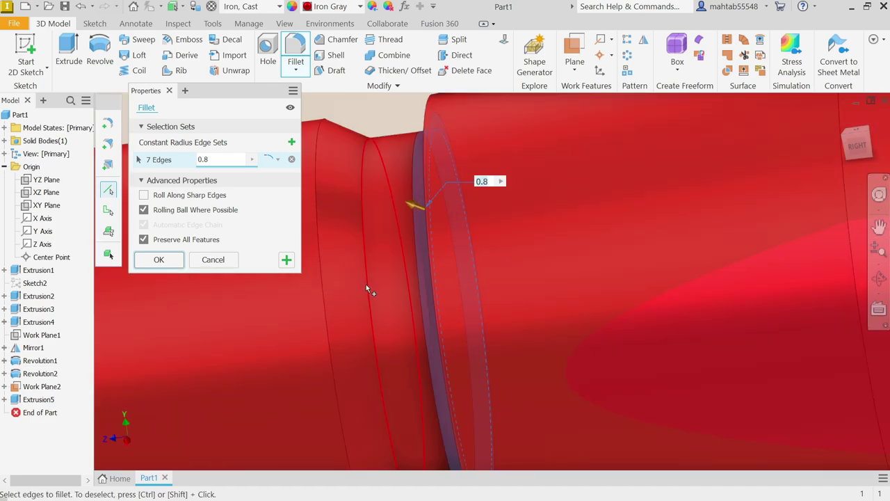
pyautogui.click(369, 300)
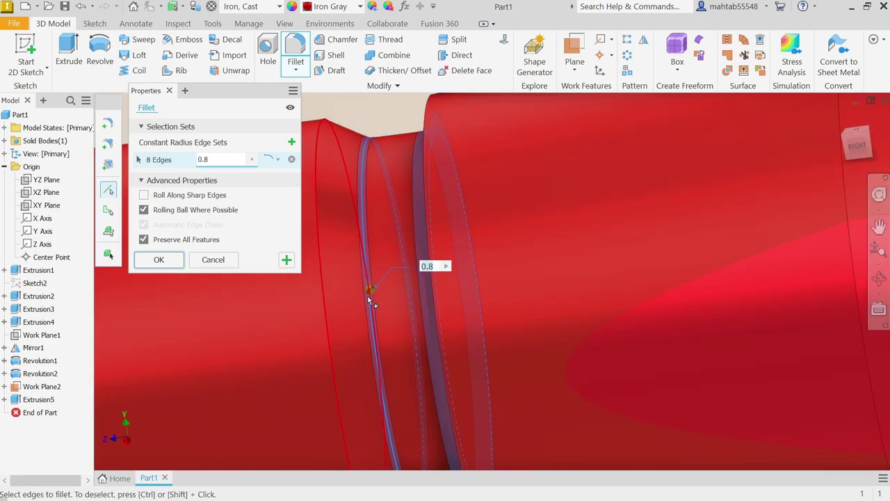
pyautogui.click(169, 263)
# Step: Switch to the crankshaft reference drawing and review the chamfer and thread callouts at the shaft ends
pyautogui.scroll(-5, 420, 234)
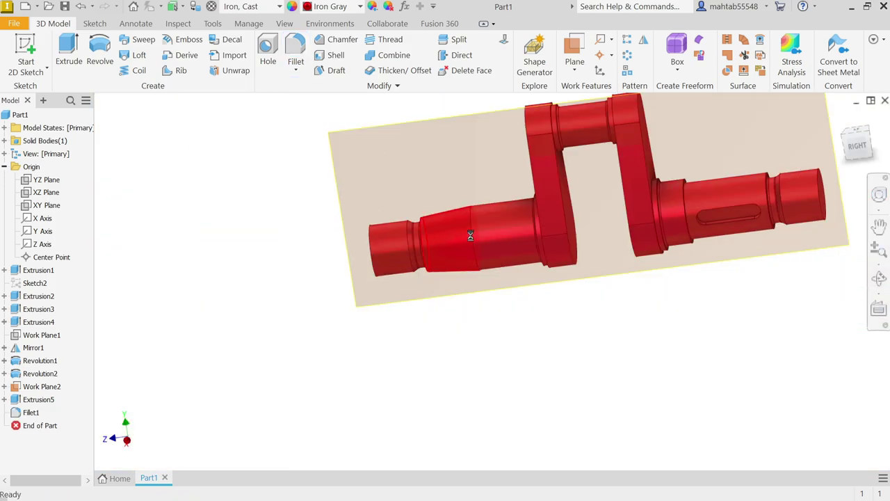
pyautogui.moveTo(534, 228)
pyautogui.keyDown('shift'); pyautogui.mouseDown(button='middle')
pyautogui.moveTo(566, 232)
pyautogui.moveTo(549, 232)
pyautogui.mouseUp(button='middle'); pyautogui.keyUp('shift')
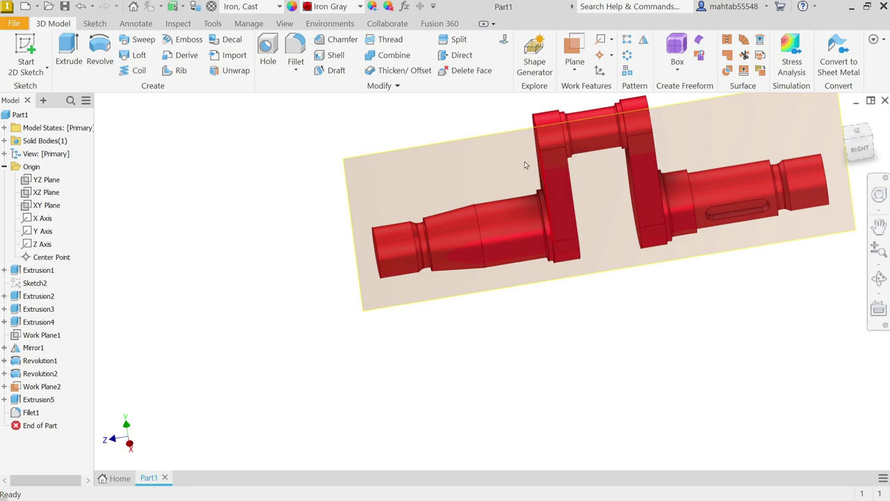
pyautogui.scroll(3, 628, 171)
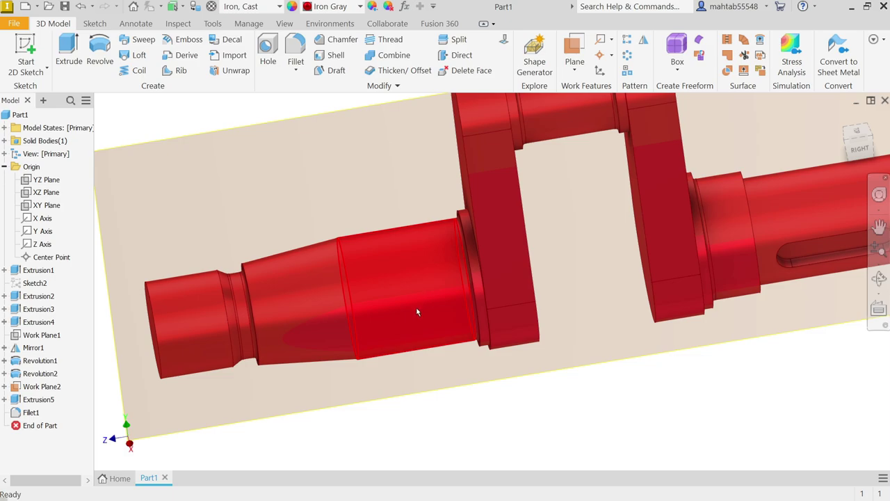
pyautogui.hotkey('alt', 'Tab')
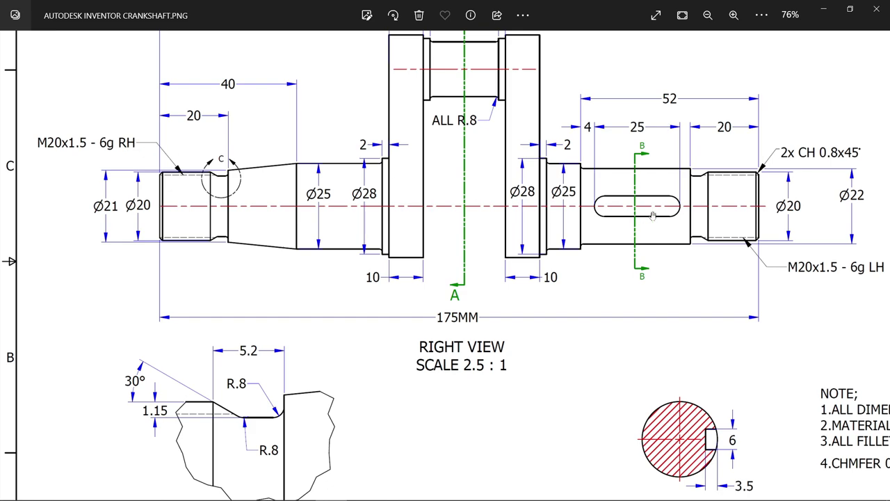
pyautogui.moveTo(825, 254); pyautogui.dragTo(687, 270)
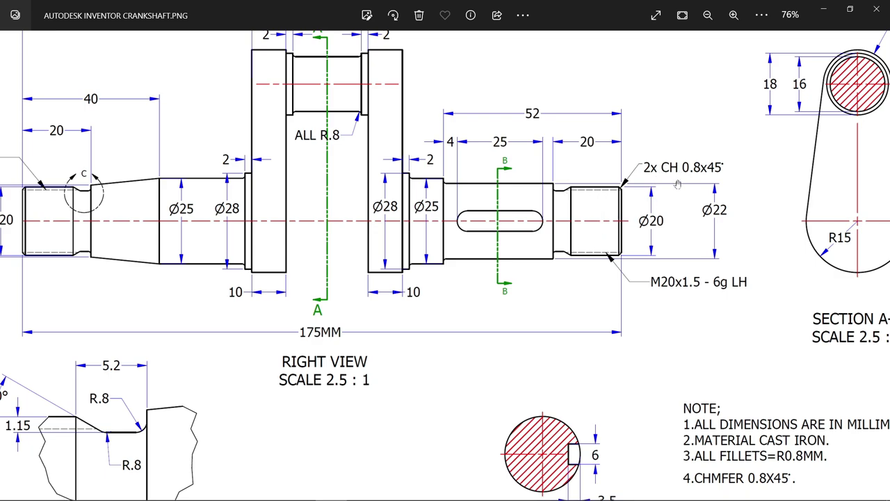
pyautogui.click(823, 8)
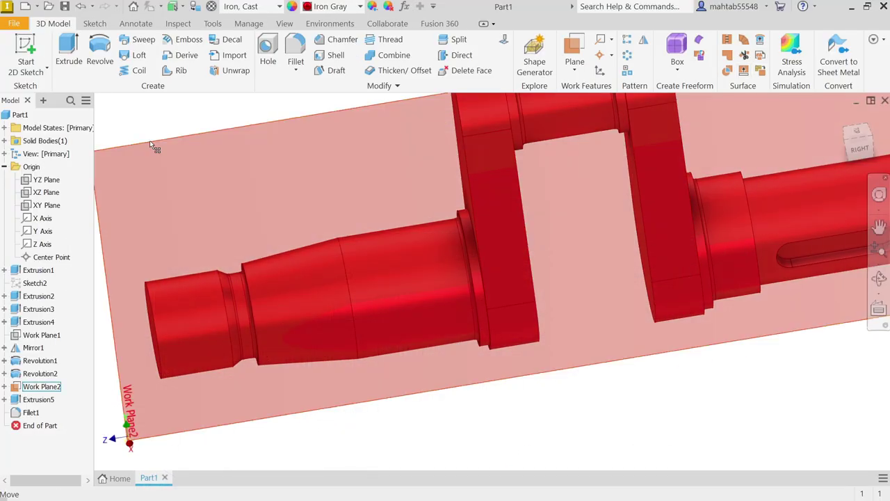
# Step: Hide the work plane used for the keyway sketch
pyautogui.click(151, 145)
pyautogui.rightClick(155, 143)
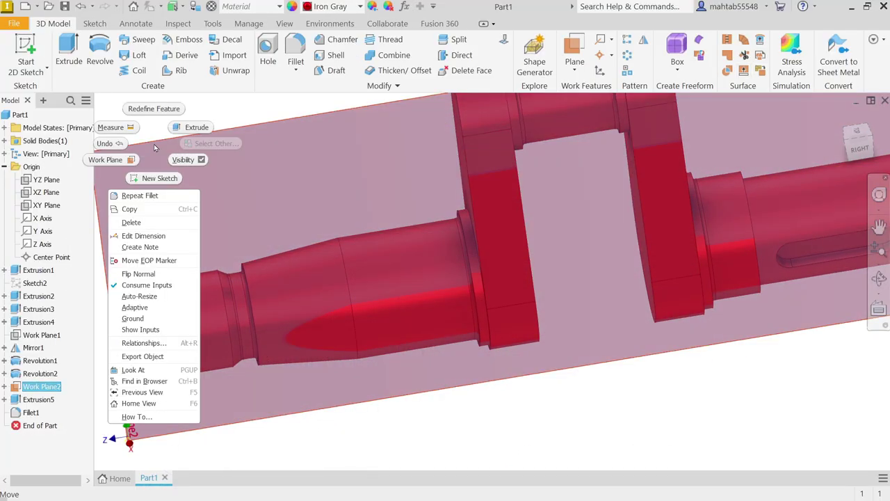
pyautogui.click(200, 160)
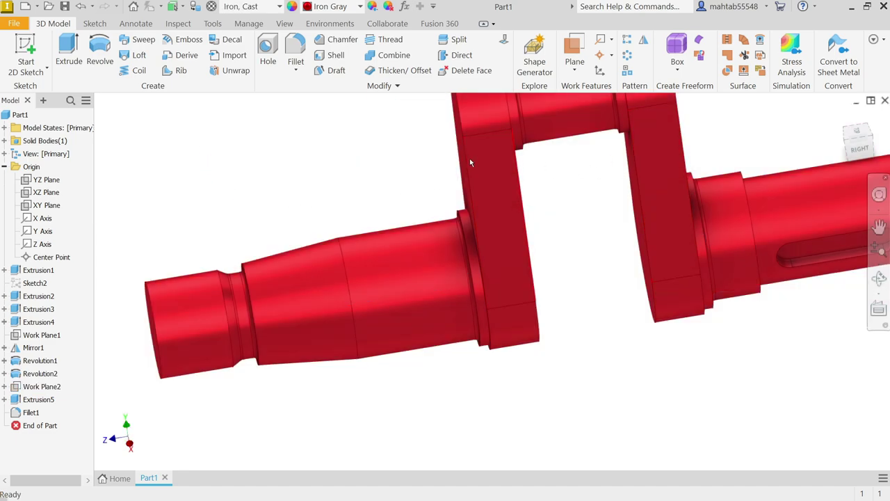
# Step: Start a thread on the cylindrical end of the tapered shaft, using the ANSI Metric M Profile type and size 20
pyautogui.click(390, 39)
pyautogui.scroll(3, 532, 183)
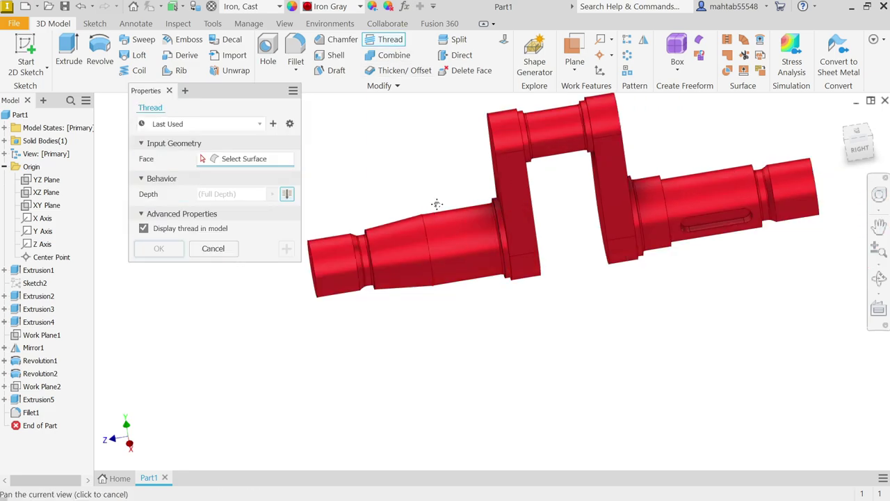
pyautogui.moveTo(437, 204); pyautogui.dragTo(437, 273, button='middle')
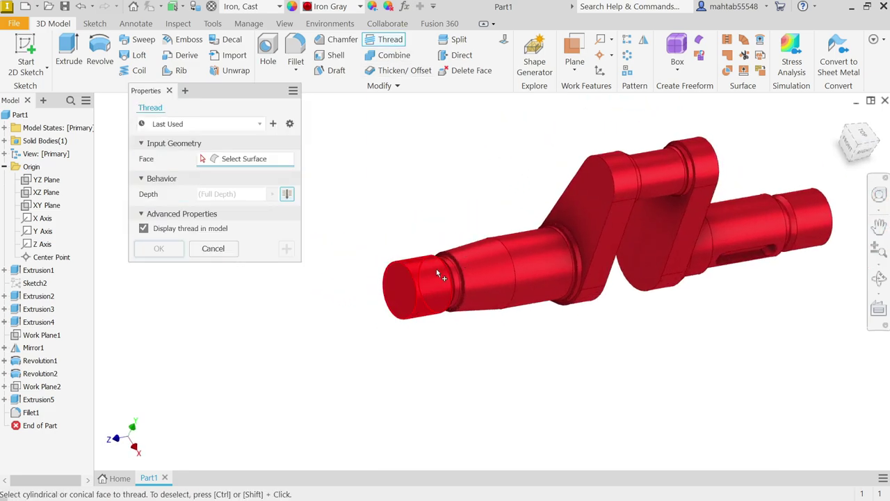
pyautogui.scroll(-5, 437, 271)
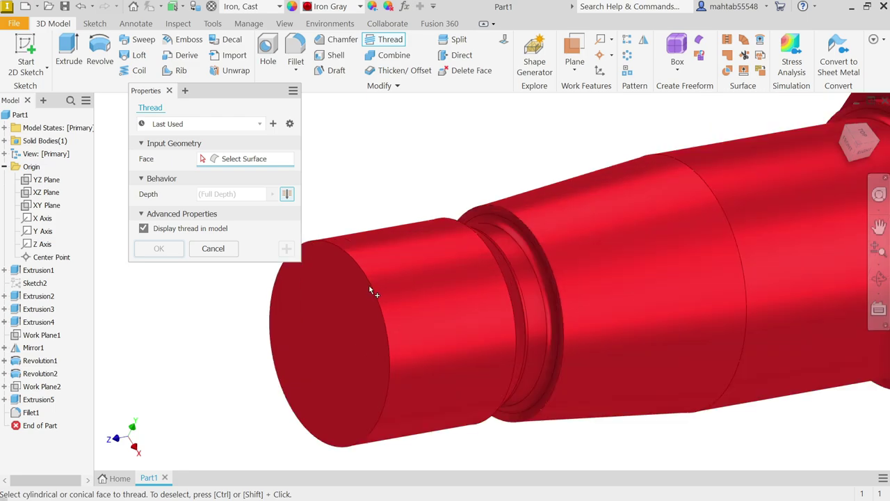
pyautogui.click(435, 278)
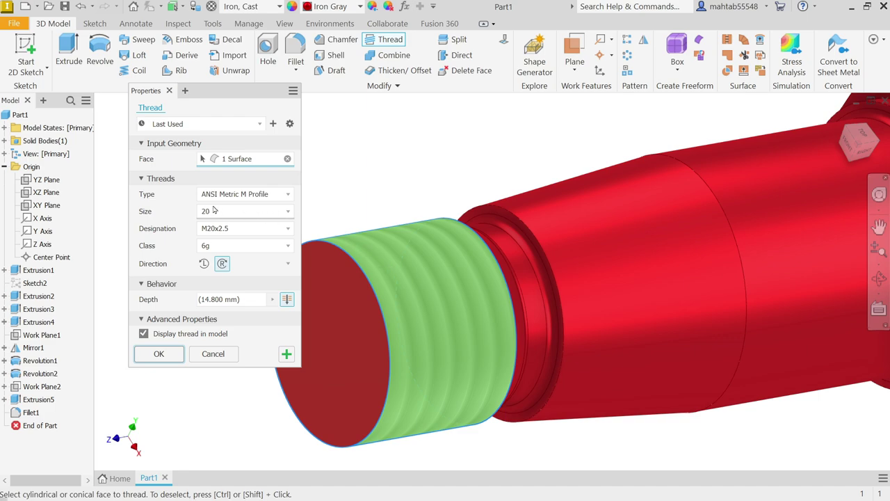
pyautogui.click(233, 196)
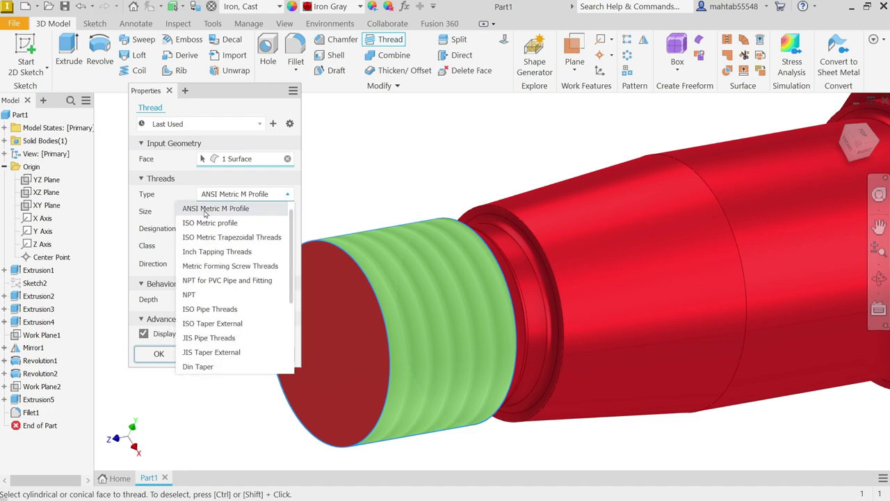
pyautogui.click(239, 208)
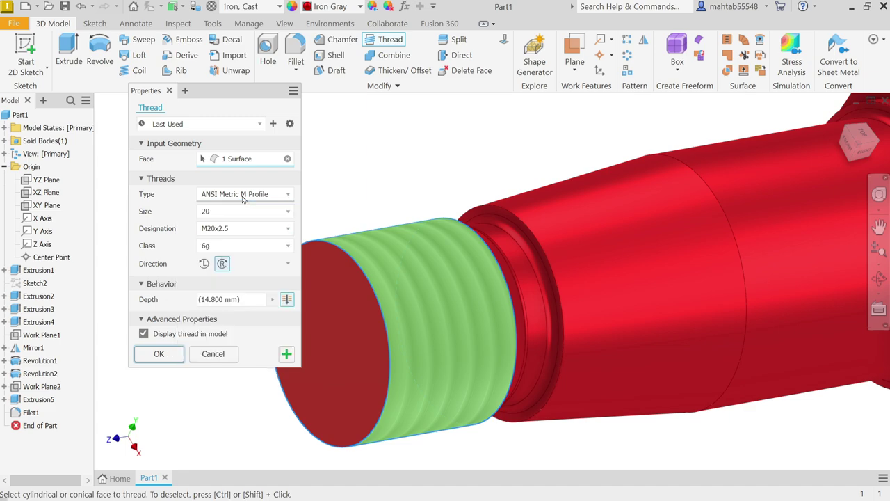
pyautogui.click(223, 211)
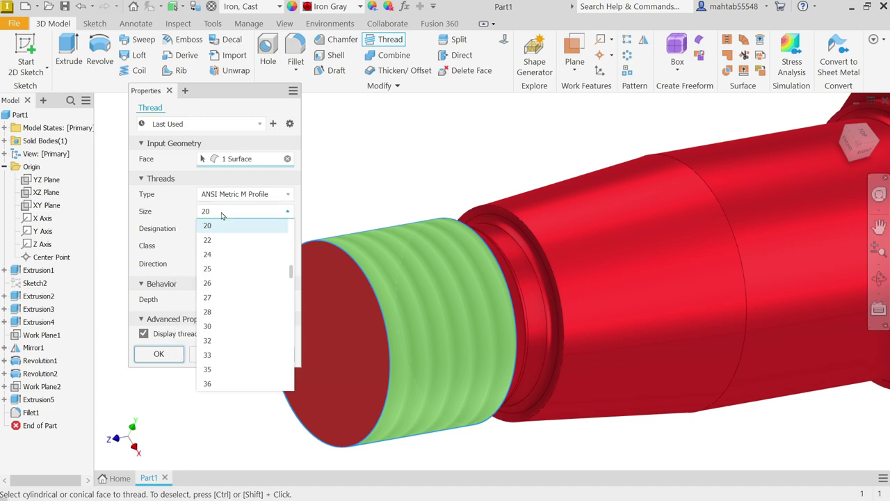
pyautogui.click(217, 222)
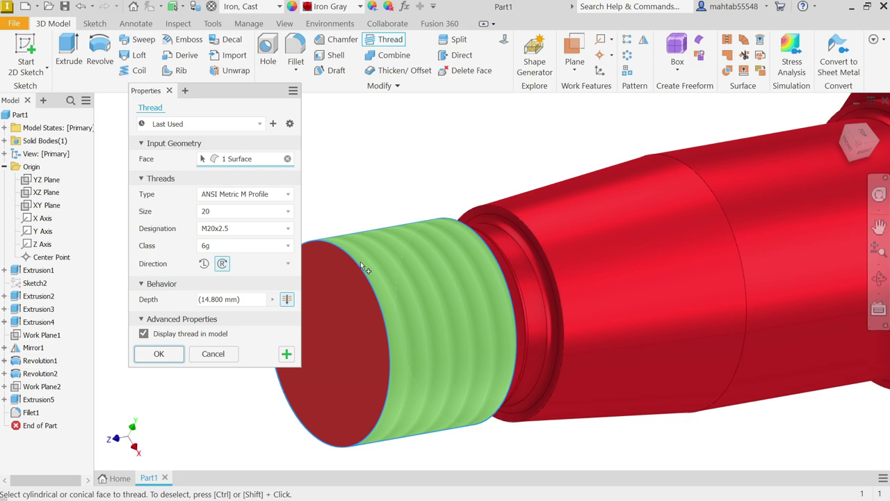
# Step: Set the thread designation to M20x1.5 with class 6g and apply it over the full depth of the tapered shaft's end
pyautogui.click(234, 232)
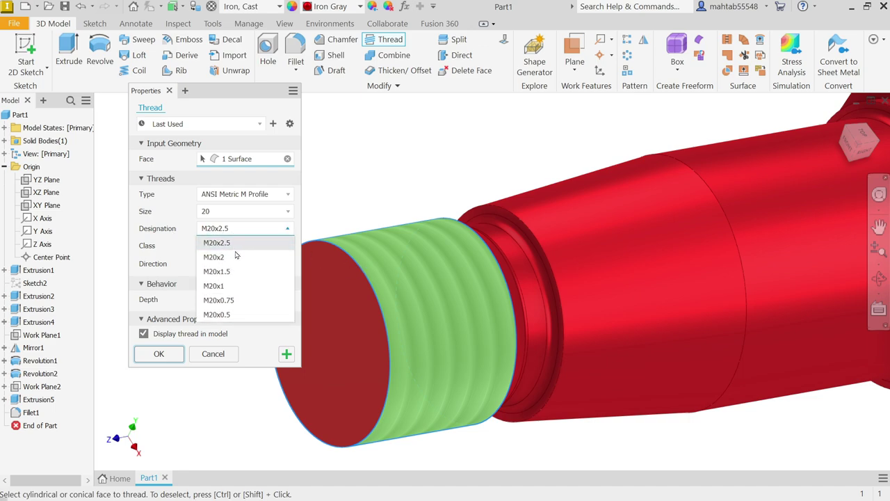
pyautogui.click(228, 275)
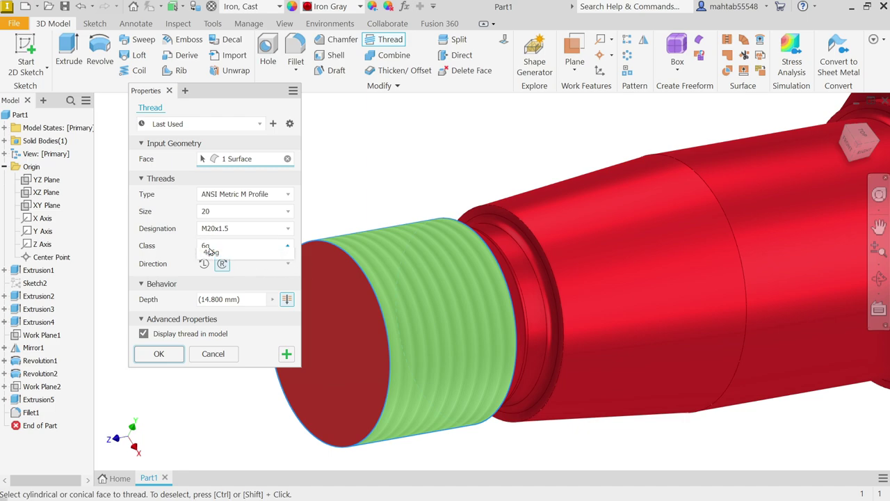
pyautogui.click(208, 248)
pyautogui.click(209, 255)
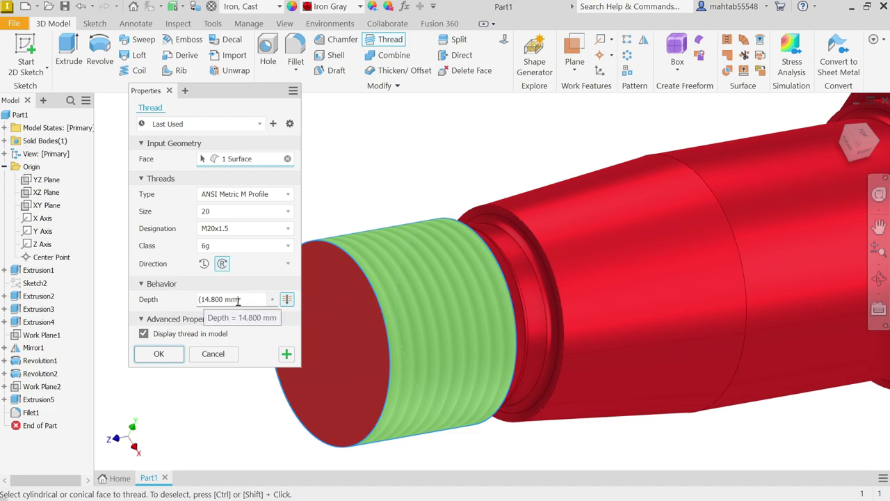
pyautogui.click(287, 354)
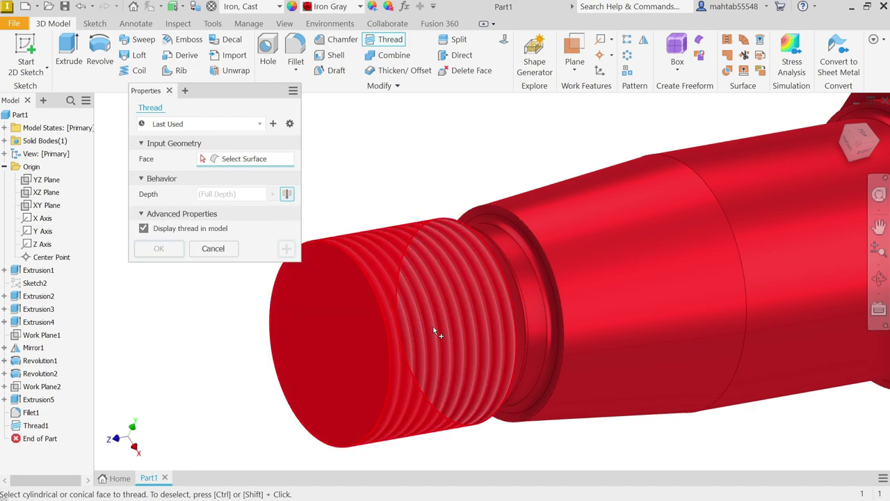
# Step: Add a full-depth, left-hand M20x1.5 thread to the cylindrical end of the keyed shaft
pyautogui.scroll(-5, 437, 327)
pyautogui.scroll(6, 591, 295)
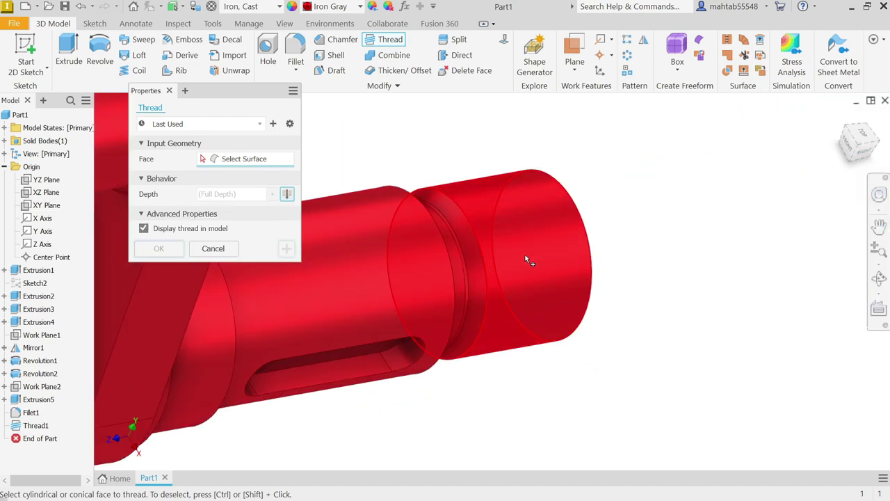
pyautogui.click(553, 250)
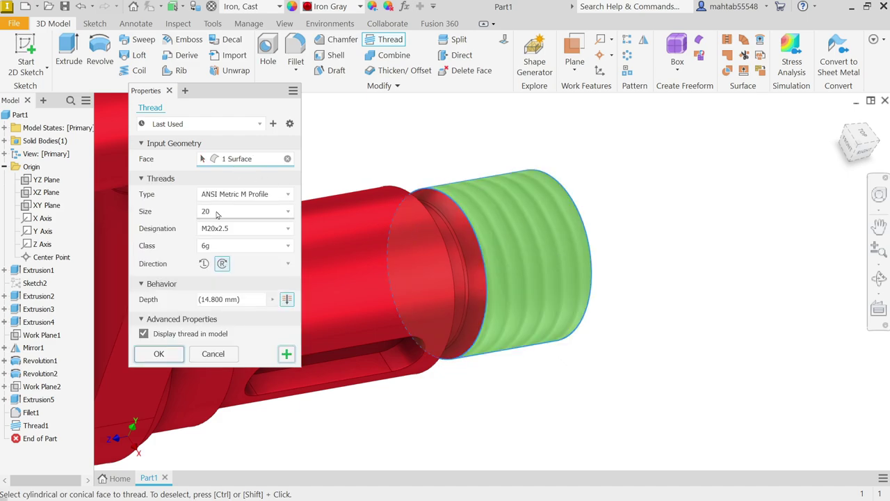
pyautogui.click(222, 231)
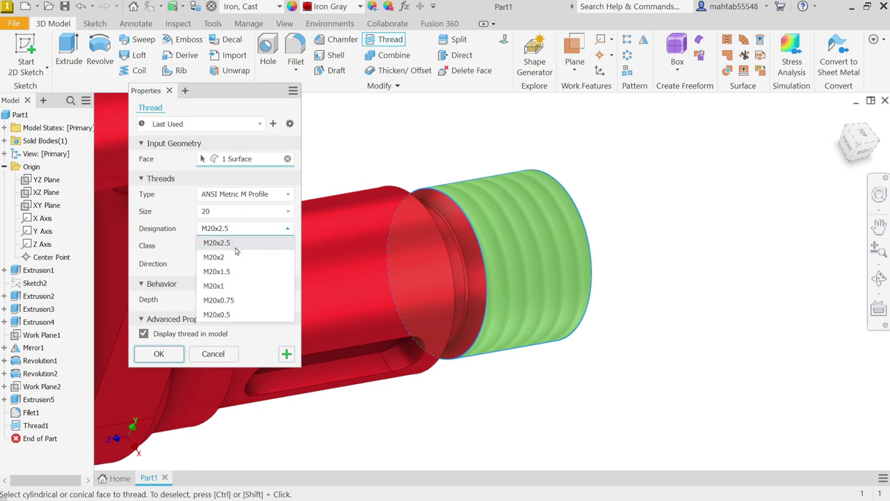
pyautogui.click(232, 276)
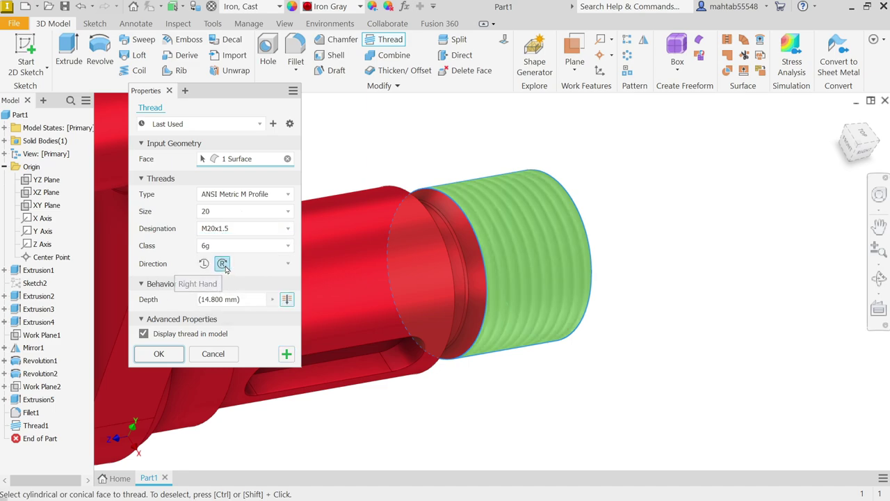
pyautogui.click(205, 265)
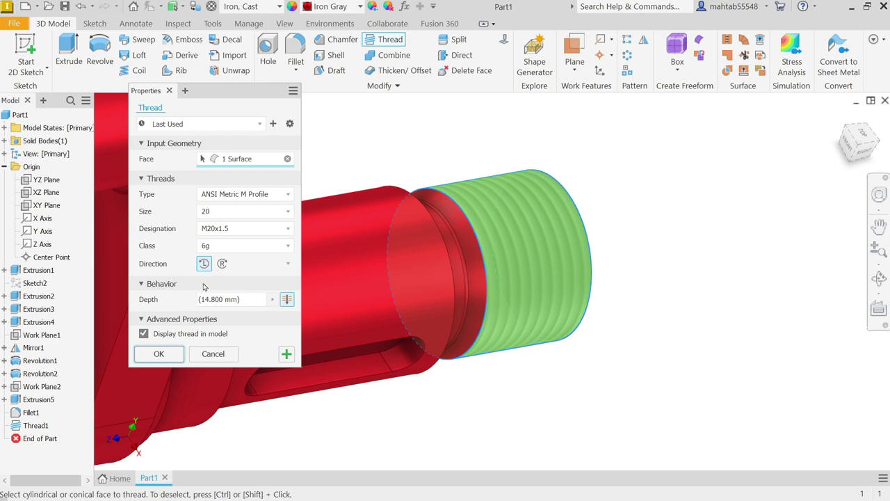
pyautogui.click(159, 354)
# Step: Chamfer the outer edge of the keyed shaft's threaded end by distance and angle, 0.8 mm at 45 degrees from the end face
pyautogui.click(340, 40)
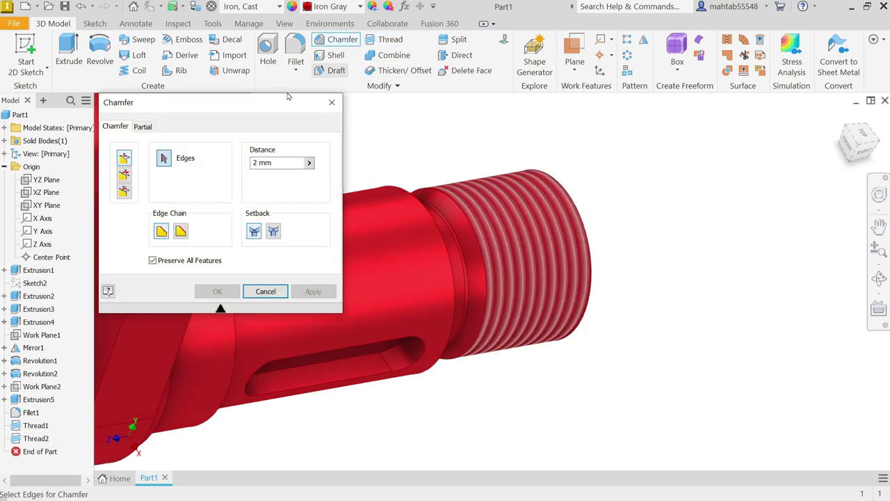
pyautogui.click(124, 174)
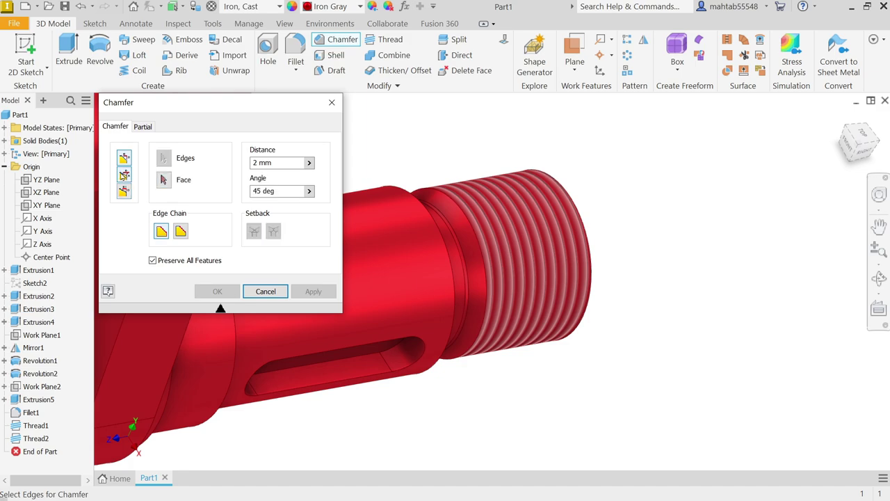
pyautogui.click(280, 163)
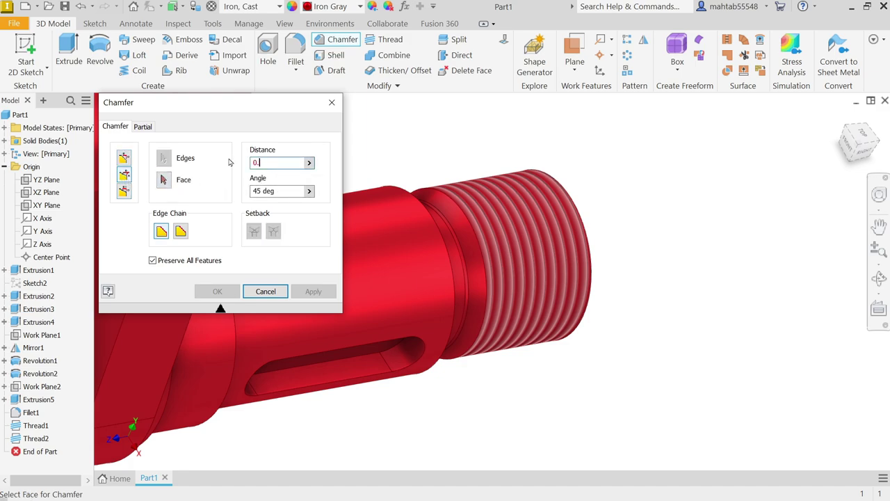
pyautogui.click(518, 160)
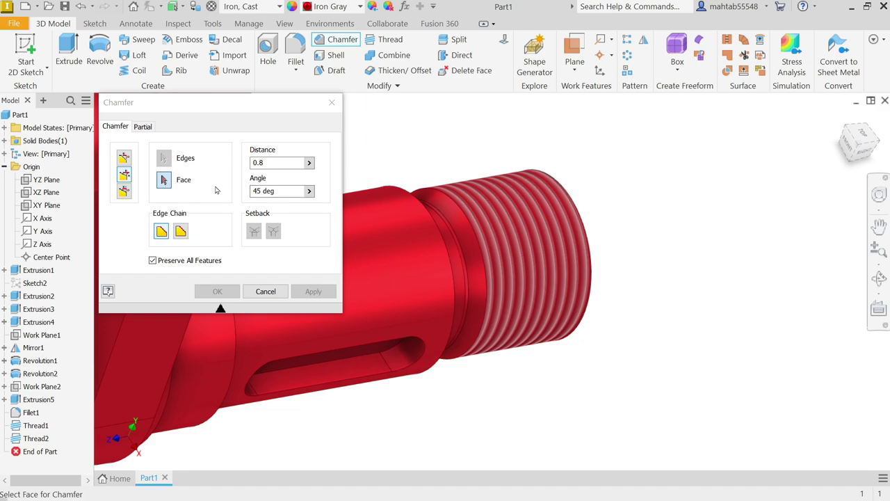
pyautogui.keyDown('shift'); pyautogui.moveTo(709, 246); pyautogui.dragTo(615, 243, button='middle'); pyautogui.keyUp('shift')
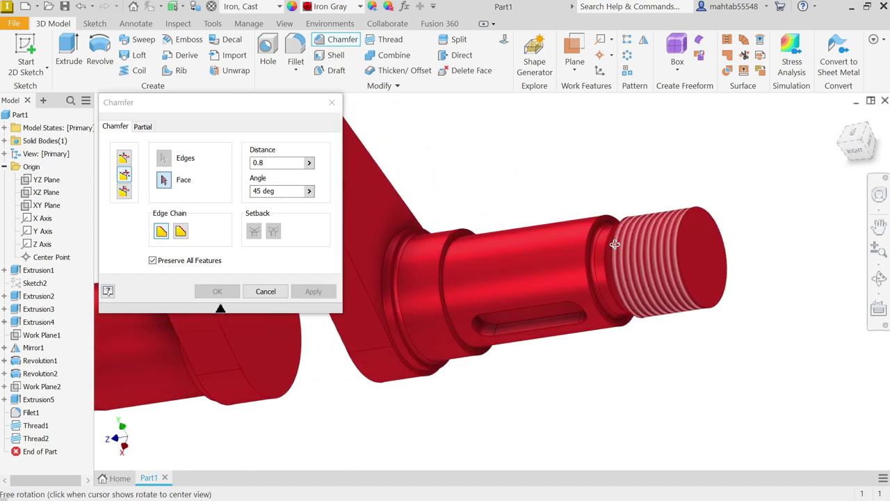
pyautogui.scroll(3, 683, 249)
pyautogui.click(695, 244)
pyautogui.scroll(3, 697, 241)
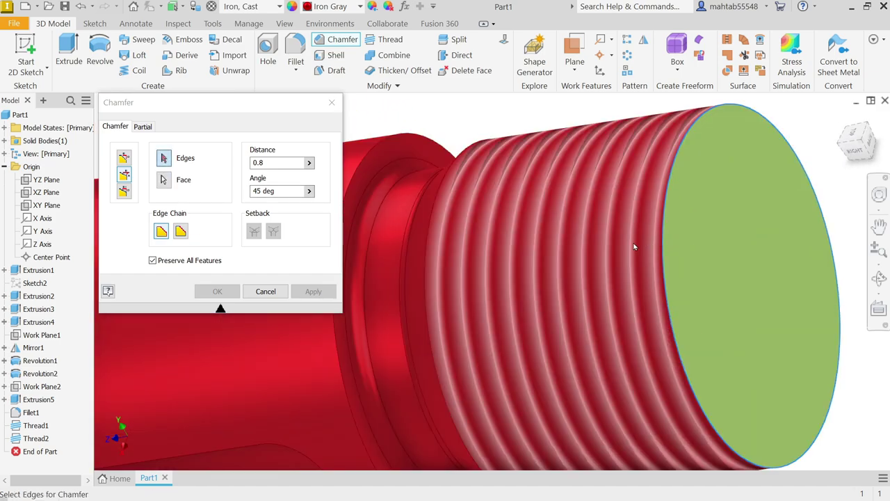
pyautogui.click(666, 211)
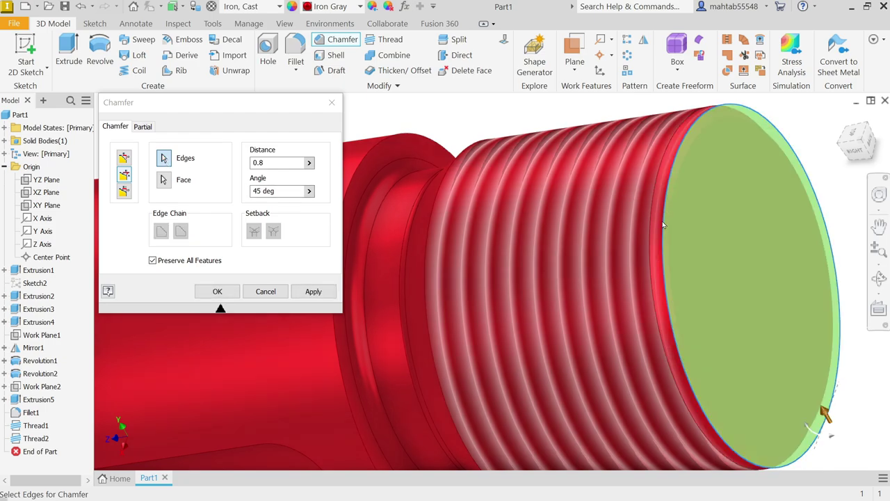
pyautogui.click(313, 290)
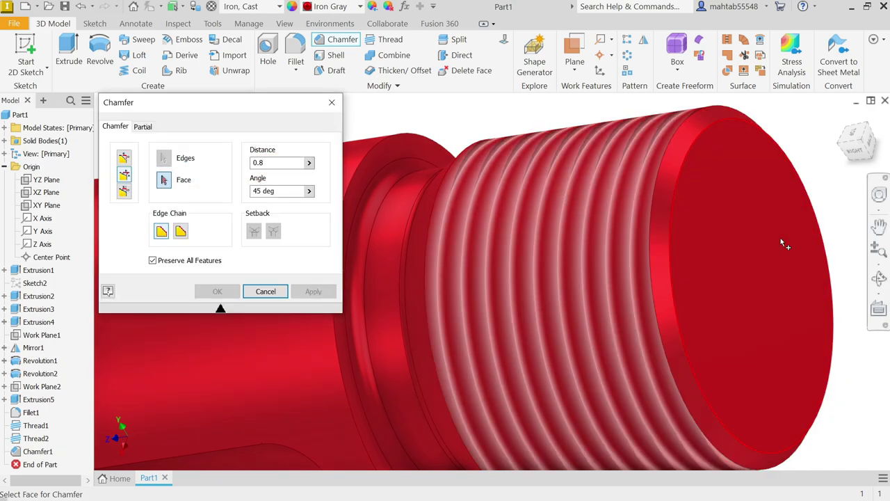
# Step: Chamfer the outer edge of the tapered shaft's threaded end with 0.8 mm at 45 degrees from its end face
pyautogui.scroll(-8, 765, 243)
pyautogui.scroll(5, 742, 243)
pyautogui.keyDown('shift'); pyautogui.moveTo(501, 257); pyautogui.dragTo(461, 302, button='middle'); pyautogui.keyUp('shift')
pyautogui.scroll(5, 417, 299)
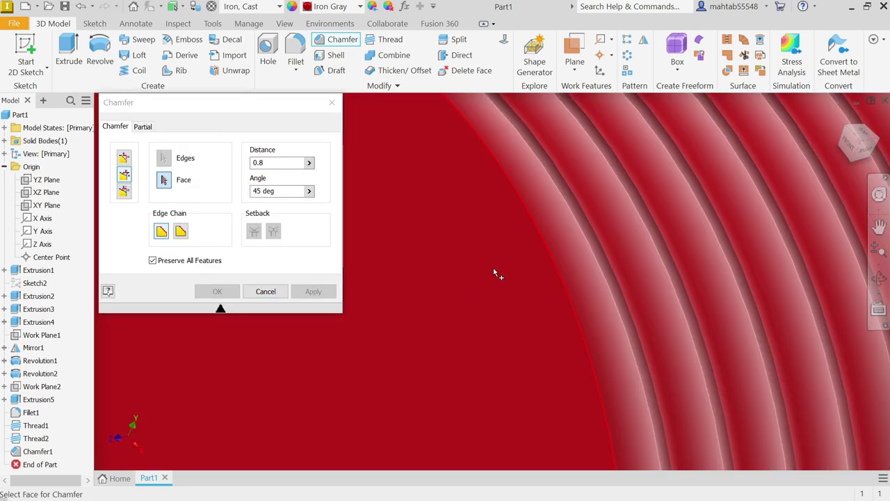
pyautogui.scroll(-3, 494, 270)
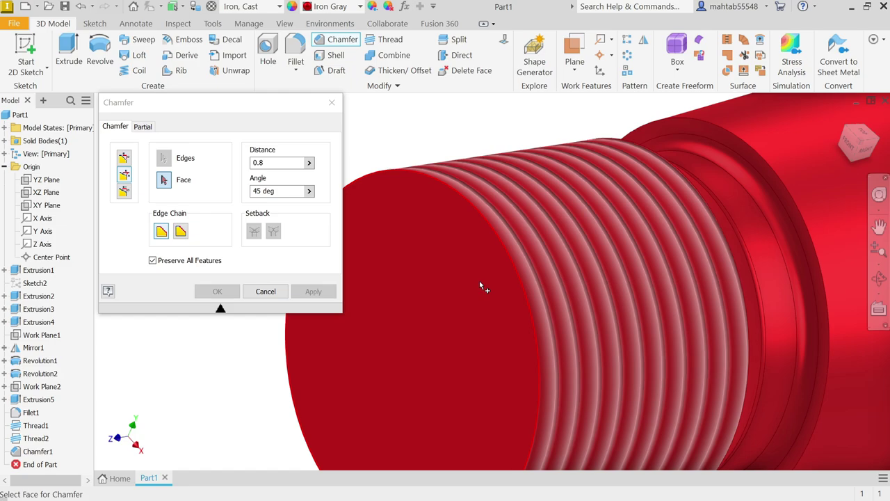
pyautogui.click(426, 269)
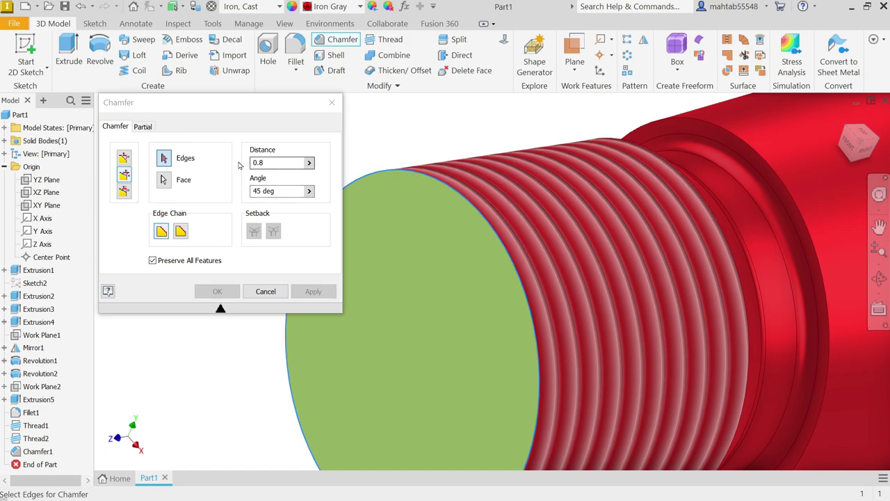
pyautogui.click(500, 243)
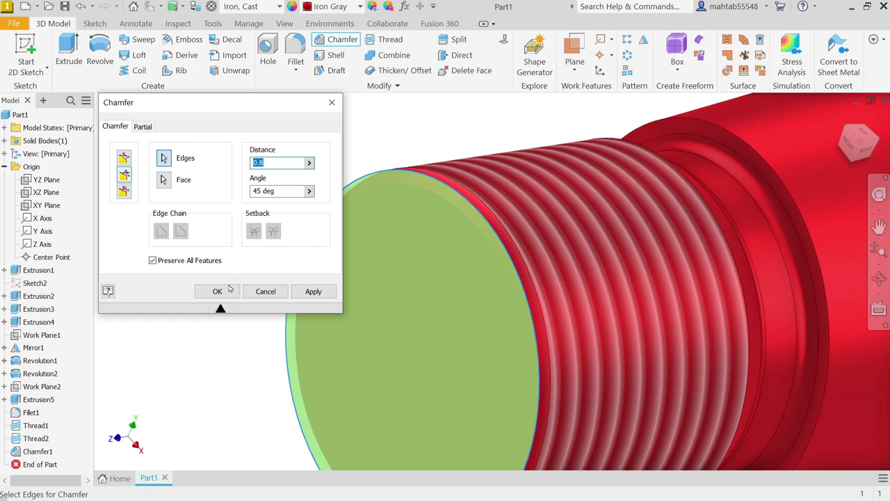
pyautogui.click(218, 291)
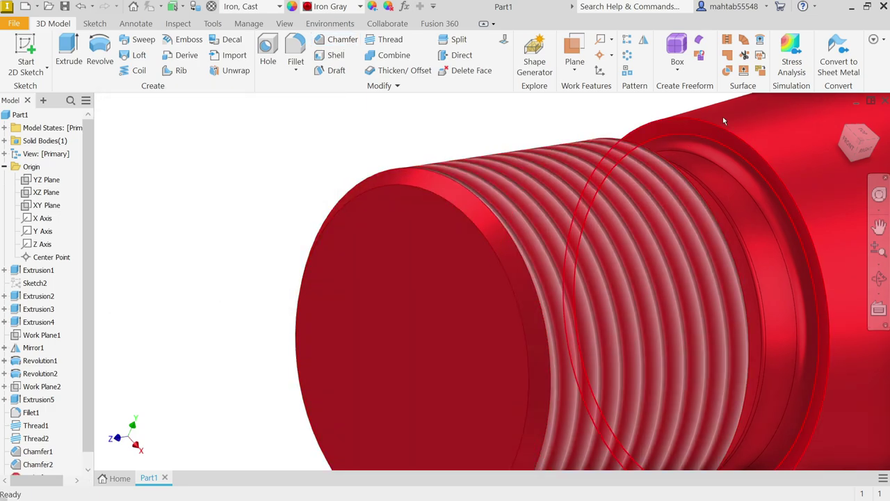
# Step: Cut the crankshaft with a half section view on the YZ plane at zero offset and inspect its interior profile
pyautogui.click(843, 121)
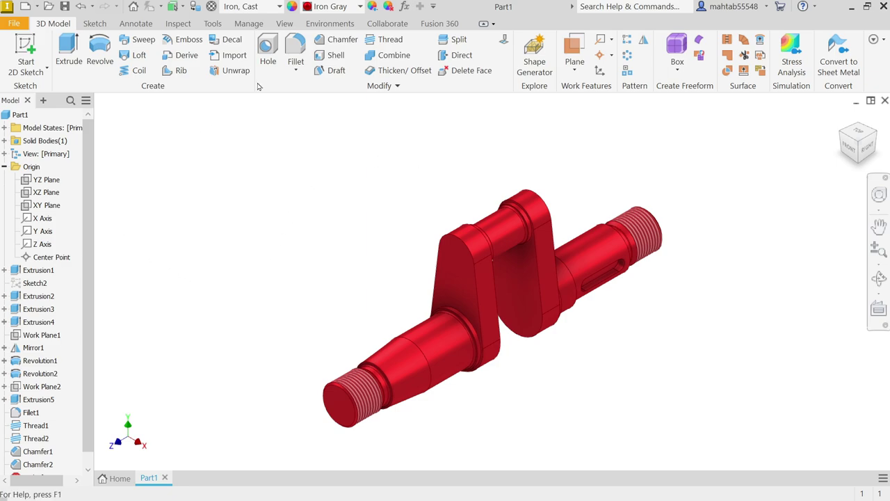
pyautogui.click(284, 23)
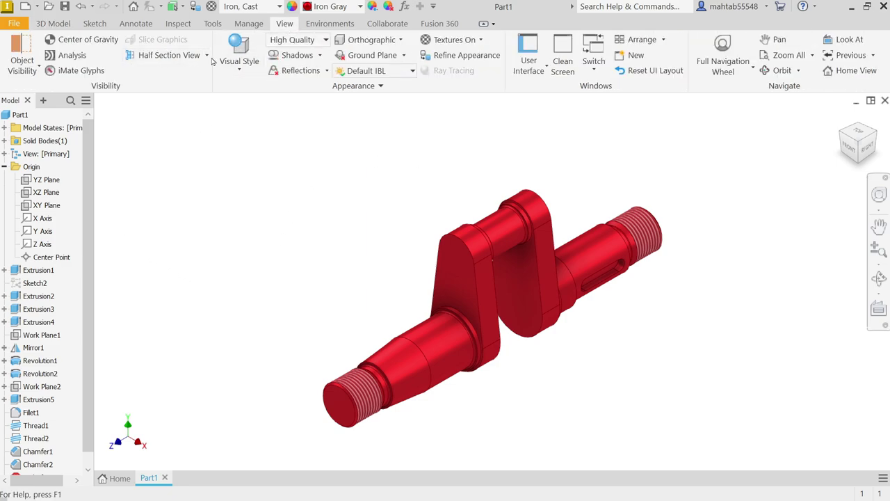
pyautogui.click(206, 55)
pyautogui.click(172, 105)
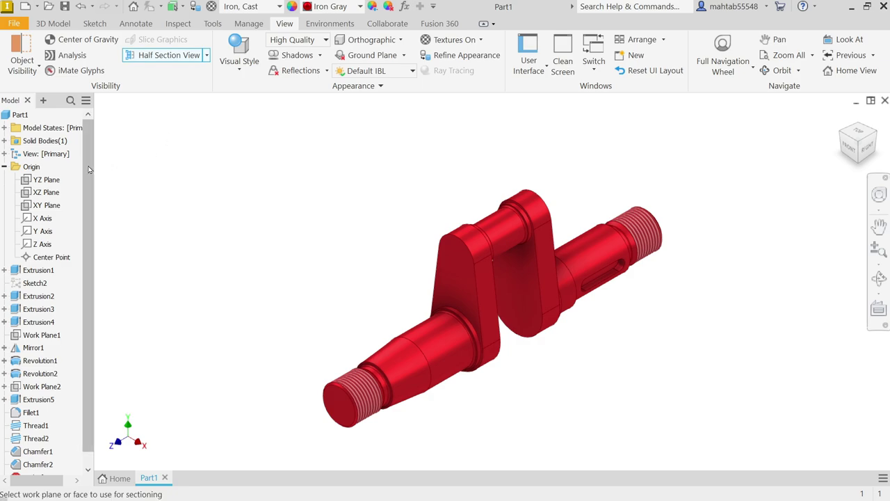
pyautogui.click(46, 180)
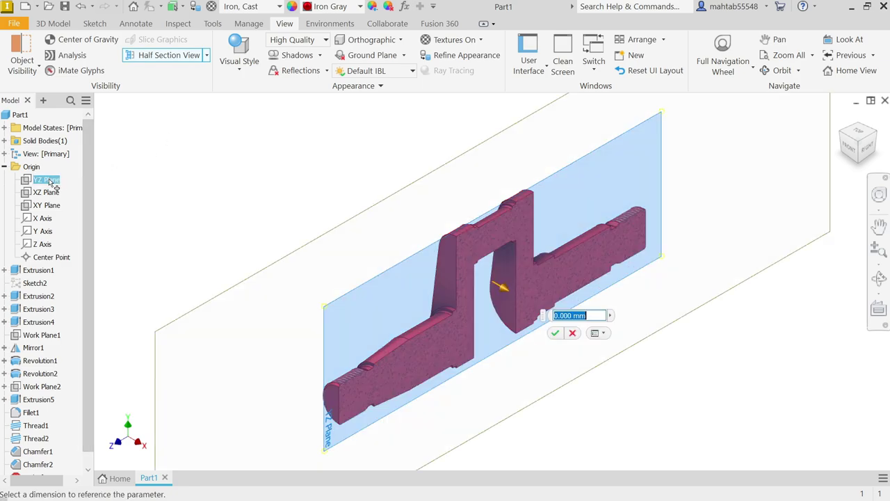
pyautogui.click(555, 332)
pyautogui.keyDown('shift'); pyautogui.moveTo(563, 340); pyautogui.dragTo(512, 298, button='middle'); pyautogui.keyUp('shift')
pyautogui.scroll(-3, 475, 268)
pyautogui.scroll(-2, 531, 272)
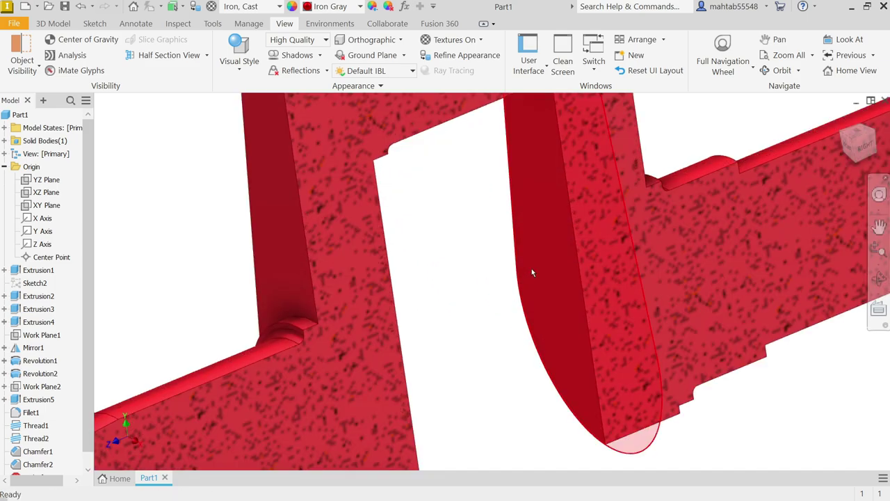
pyautogui.scroll(2, 552, 274)
pyautogui.moveTo(552, 274); pyautogui.dragTo(509, 276, button='middle')
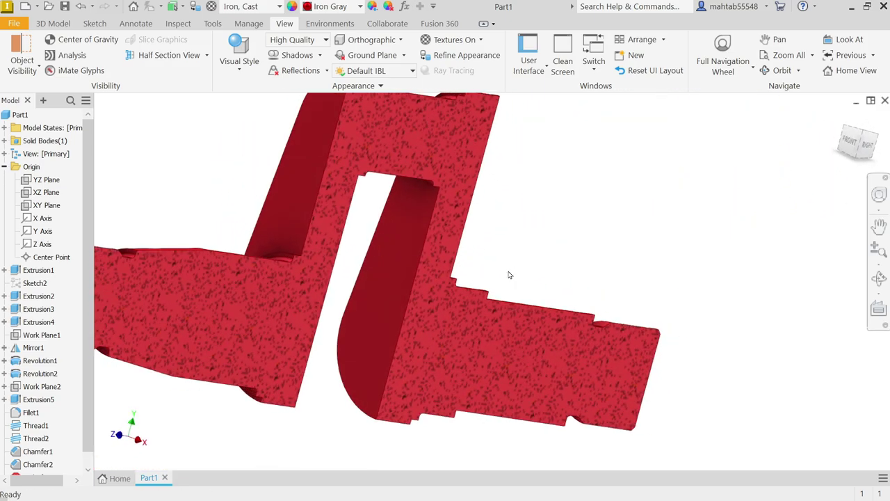
# Step: End the section view and review the complete crankshaft from the home view
pyautogui.click(207, 57)
pyautogui.click(161, 154)
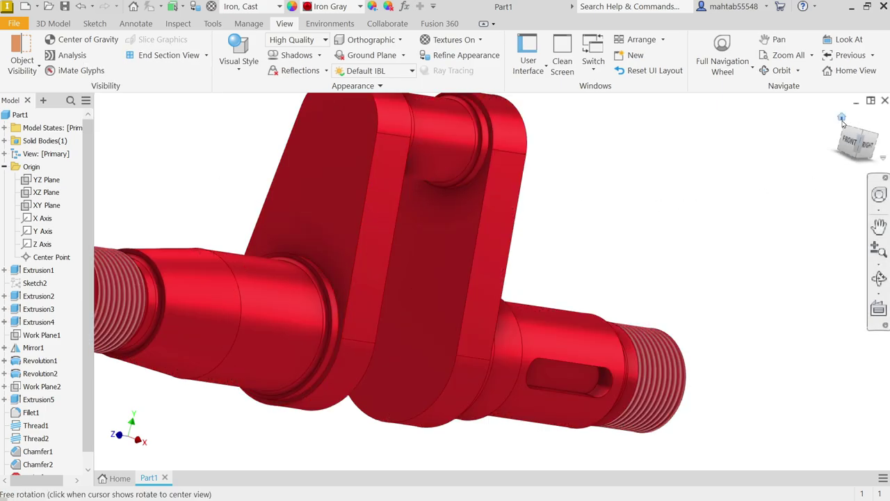
pyautogui.click(842, 118)
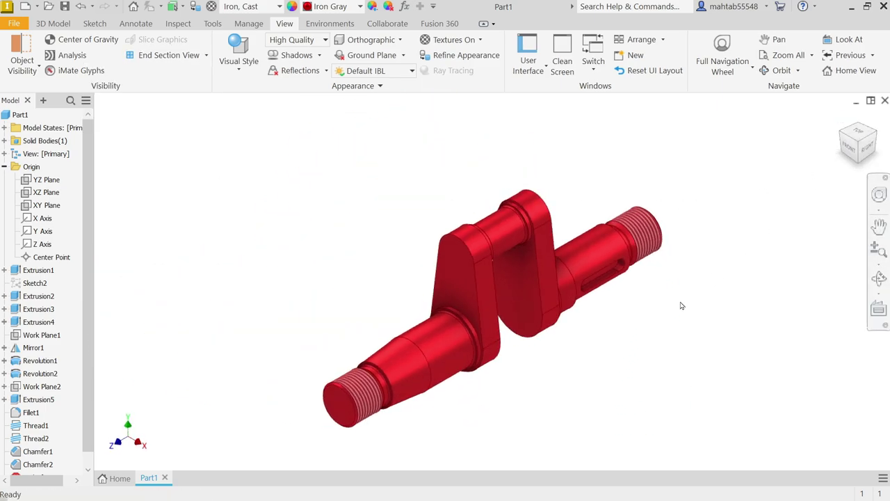
pyautogui.scroll(-3, 542, 350)
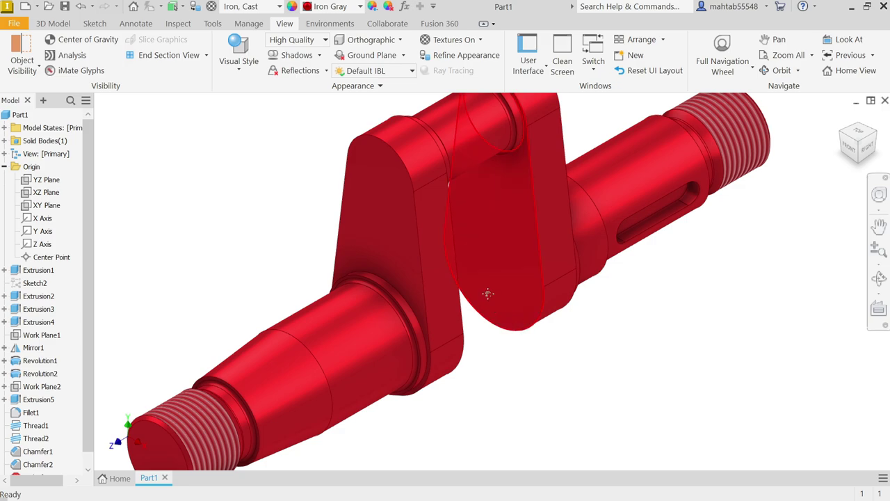
pyautogui.moveTo(487, 294)
pyautogui.keyDown('shift'); pyautogui.mouseDown(button='middle')
pyautogui.moveTo(531, 272)
pyautogui.moveTo(626, 276)
pyautogui.moveTo(646, 246)
pyautogui.moveTo(588, 278)
pyautogui.moveTo(484, 279)
pyautogui.mouseUp(button='middle'); pyautogui.keyUp('shift')
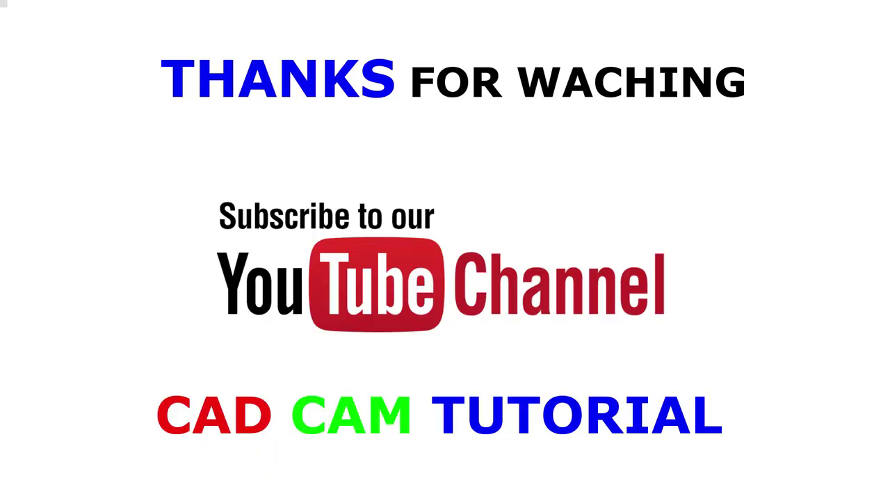